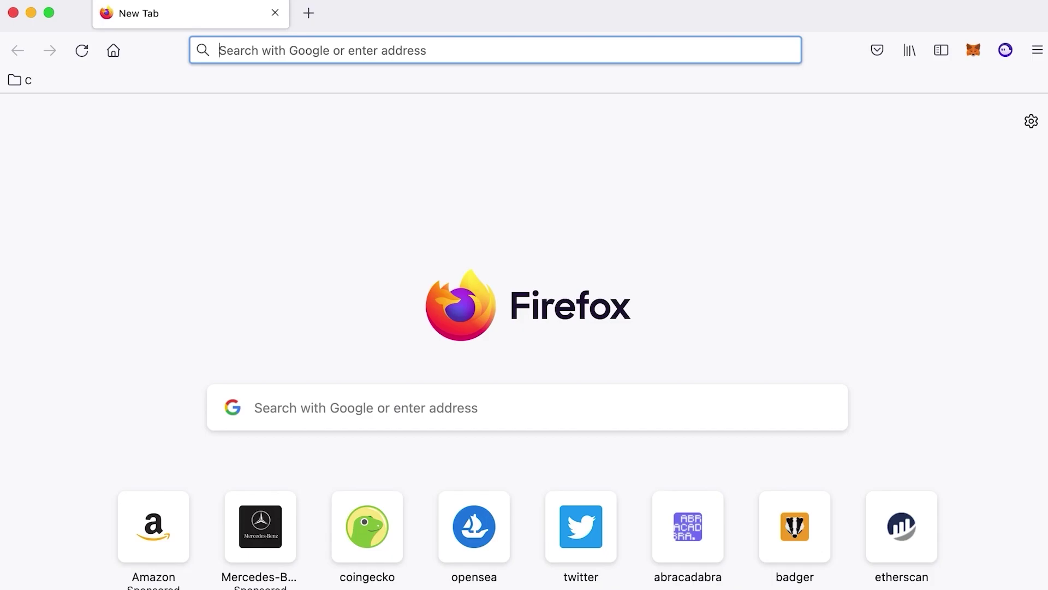
Step: Open sushi.com and switch the MetaMask wallet's network to Ethereum Mainnet
{"action": "type", "text": "sushi.com"}
{"action": "key", "text": "Return"}
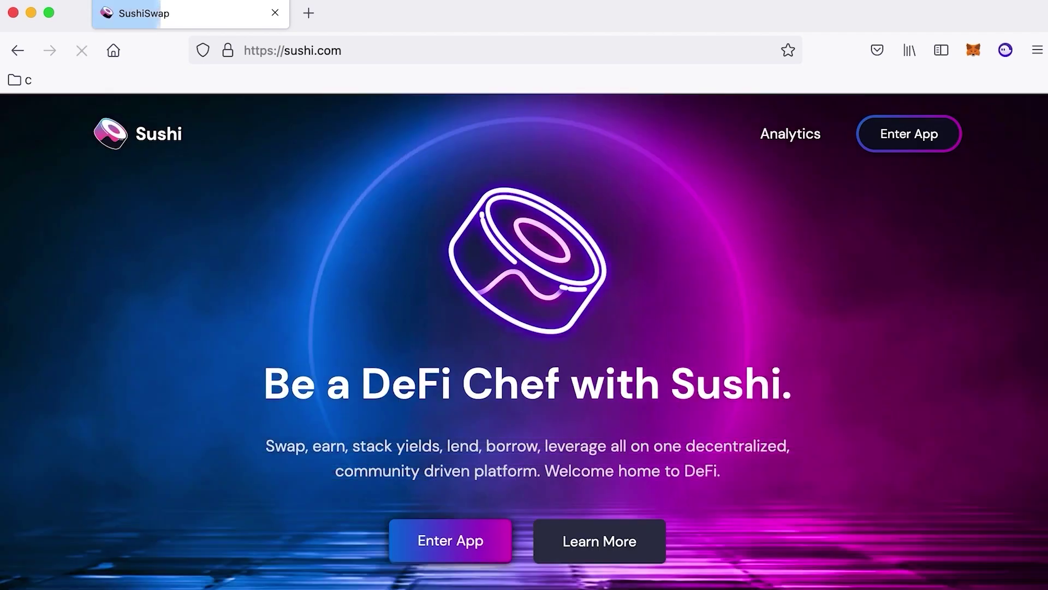
{"action": "left_click", "coordinate": [977, 49]}
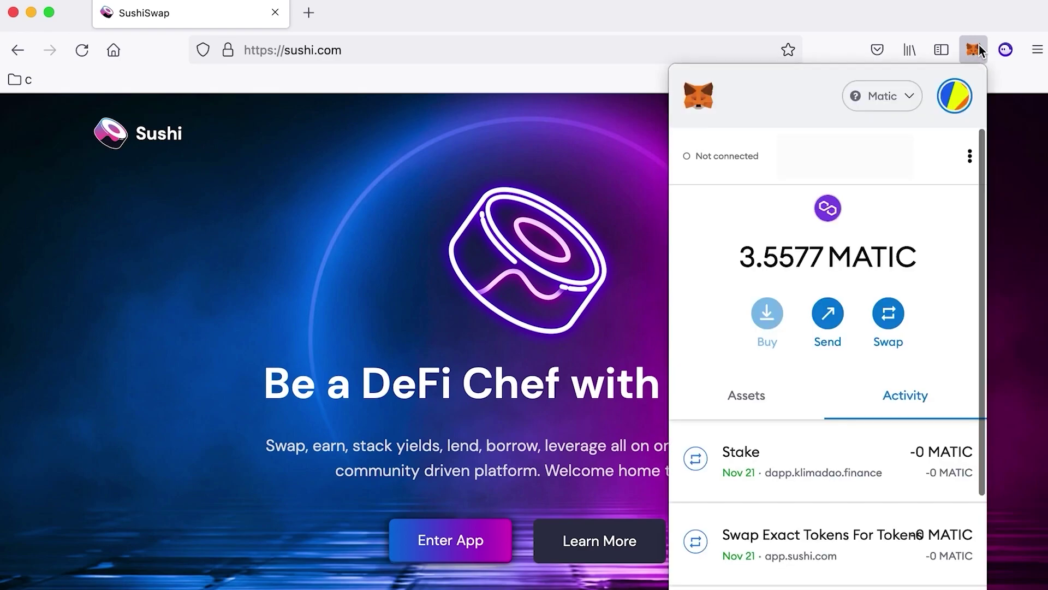
{"action": "left_click", "coordinate": [908, 96]}
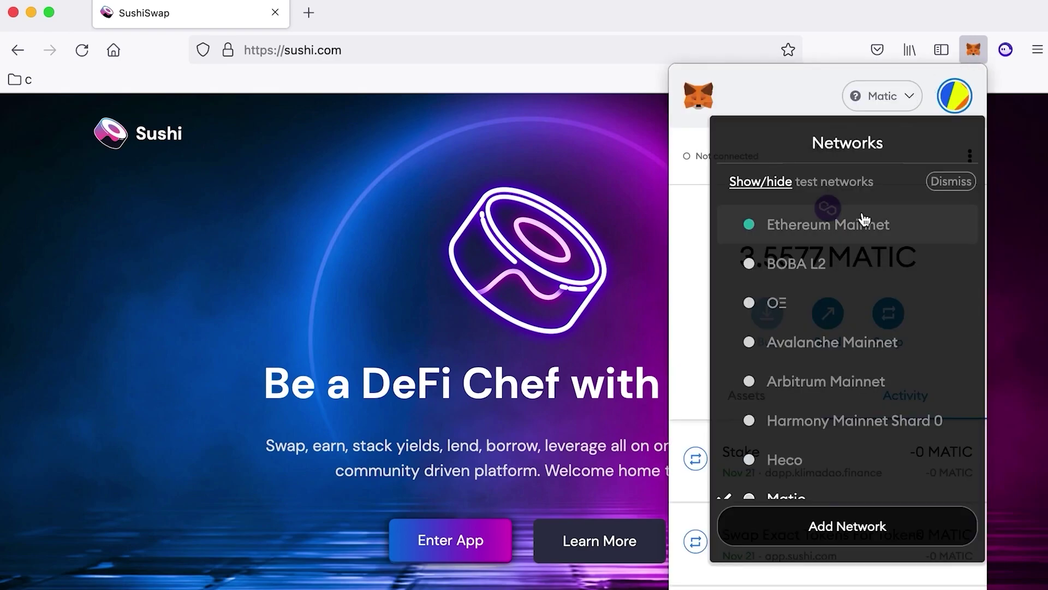
{"action": "left_click", "coordinate": [864, 221]}
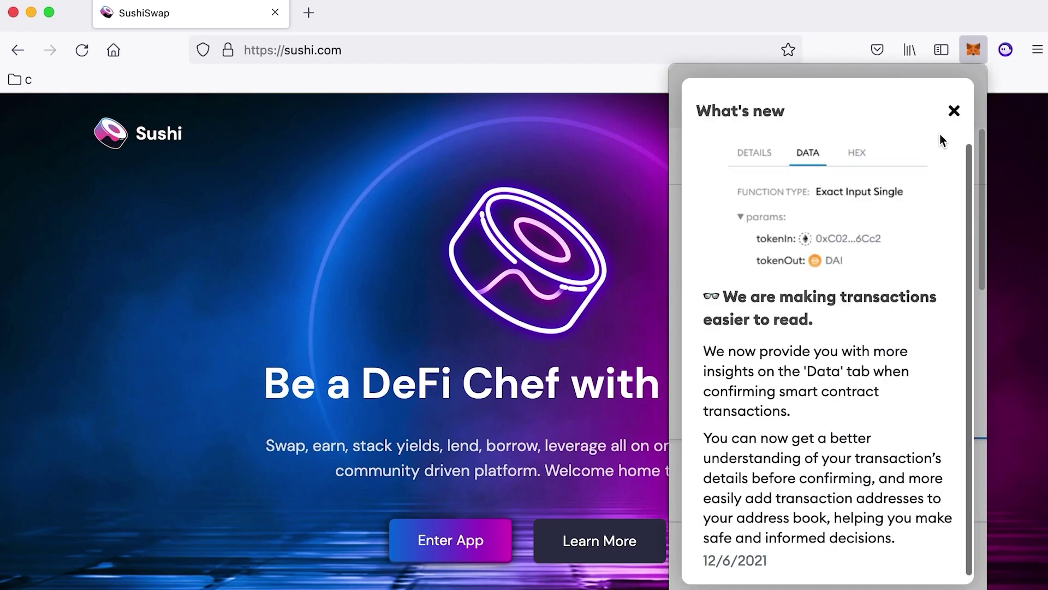
{"action": "scroll", "coordinate": [952, 109], "scroll_direction": "down", "scroll_amount": 1}
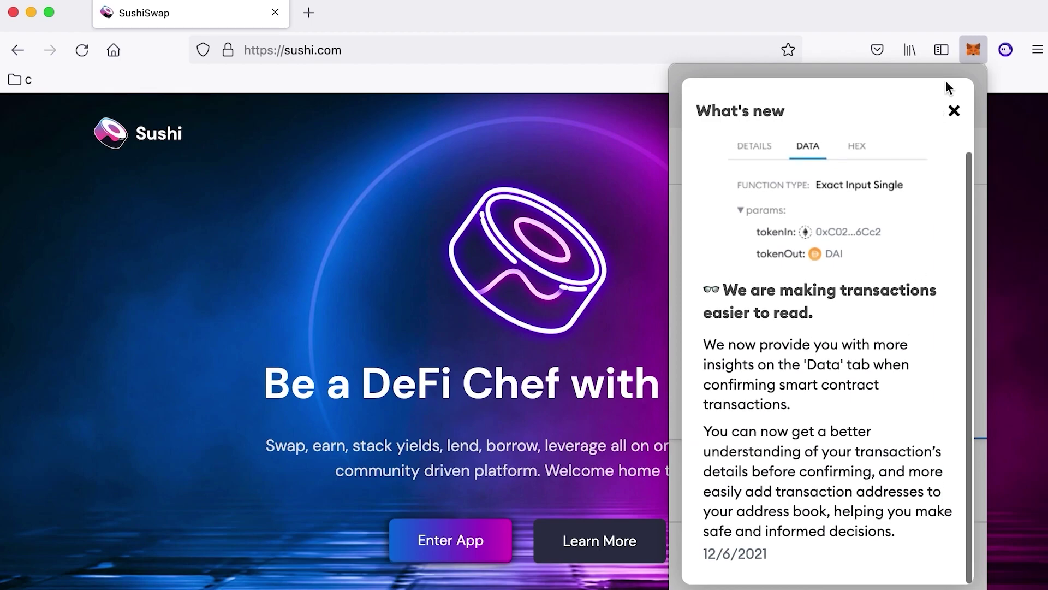
{"action": "left_click", "coordinate": [954, 111]}
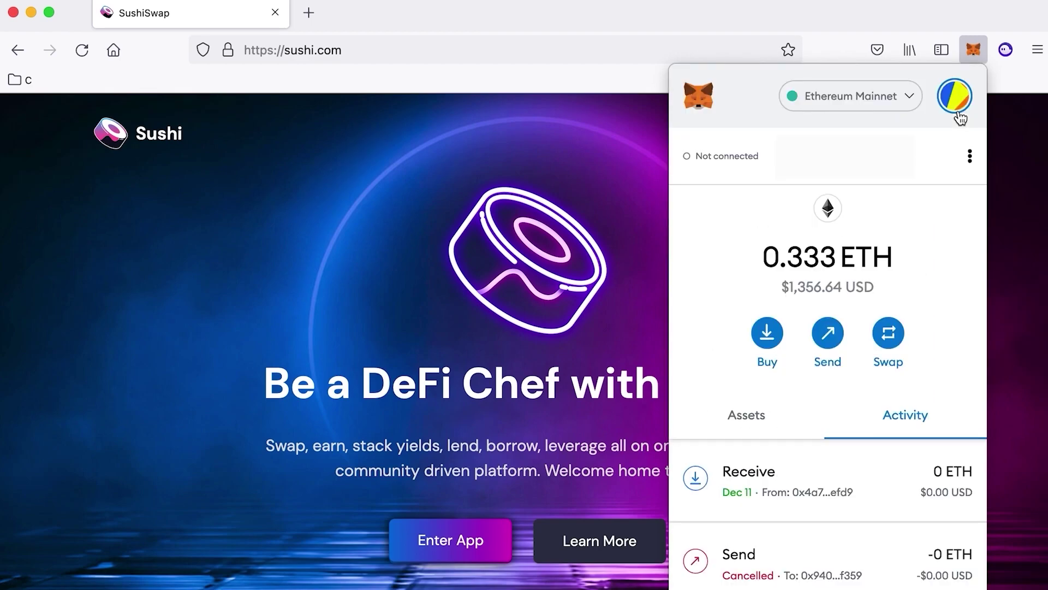
Step: Switch MetaMask to the DIGG Snapshot hardware account and close the wallet
{"action": "left_click", "coordinate": [956, 115]}
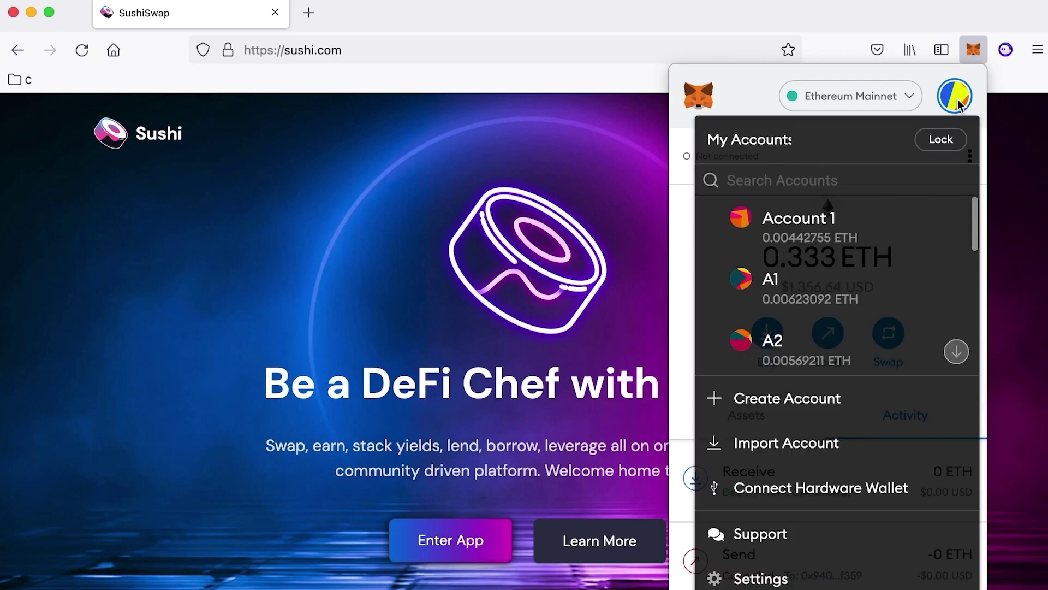
{"action": "scroll", "coordinate": [862, 312], "scroll_direction": "down", "scroll_amount": 5}
{"action": "scroll", "coordinate": [863, 313], "scroll_direction": "down", "scroll_amount": 4}
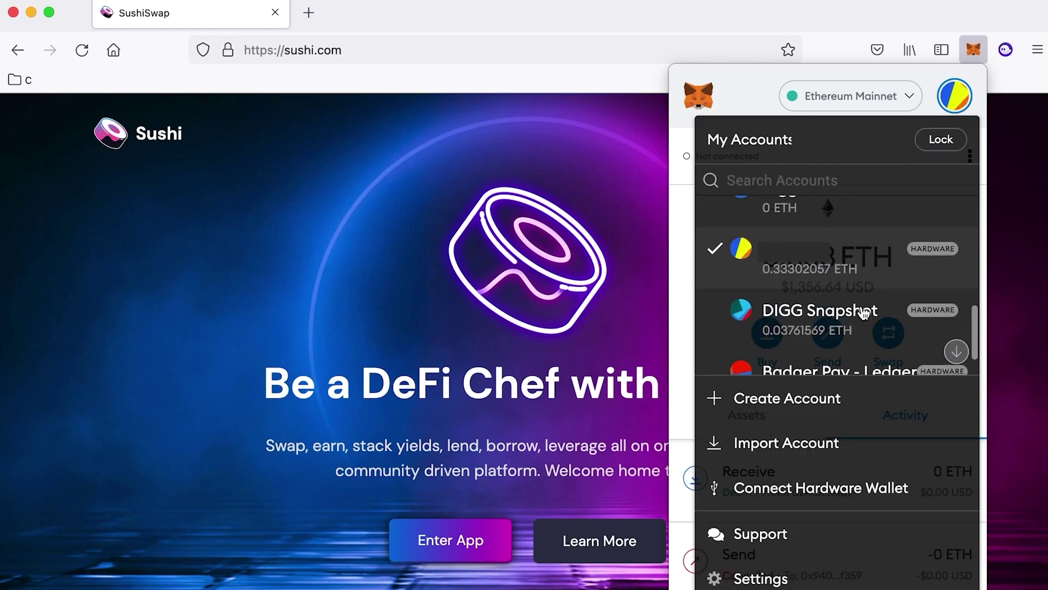
{"action": "left_click", "coordinate": [847, 289]}
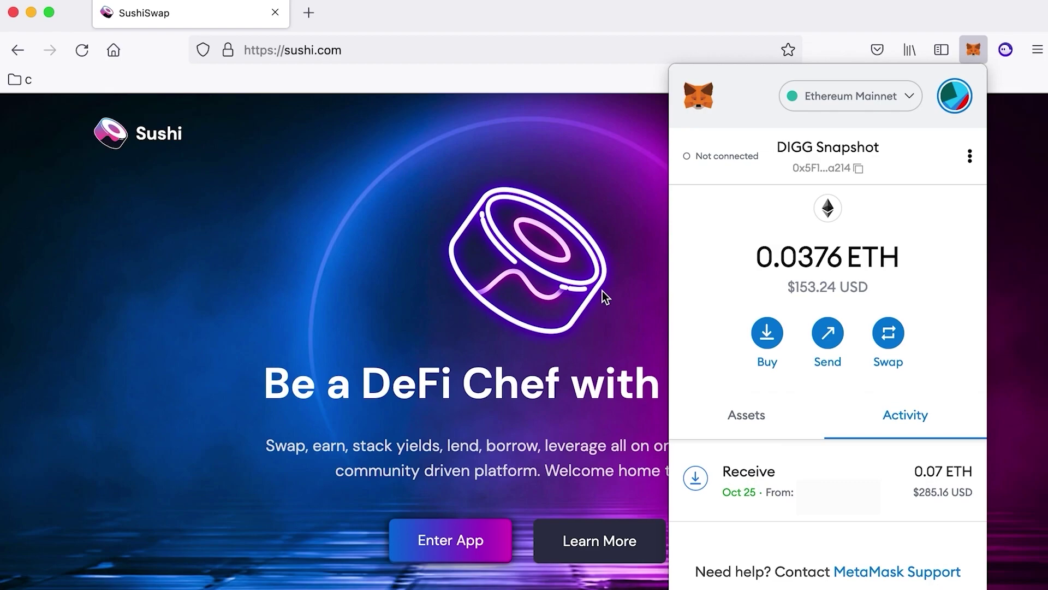
{"action": "left_click", "coordinate": [602, 290]}
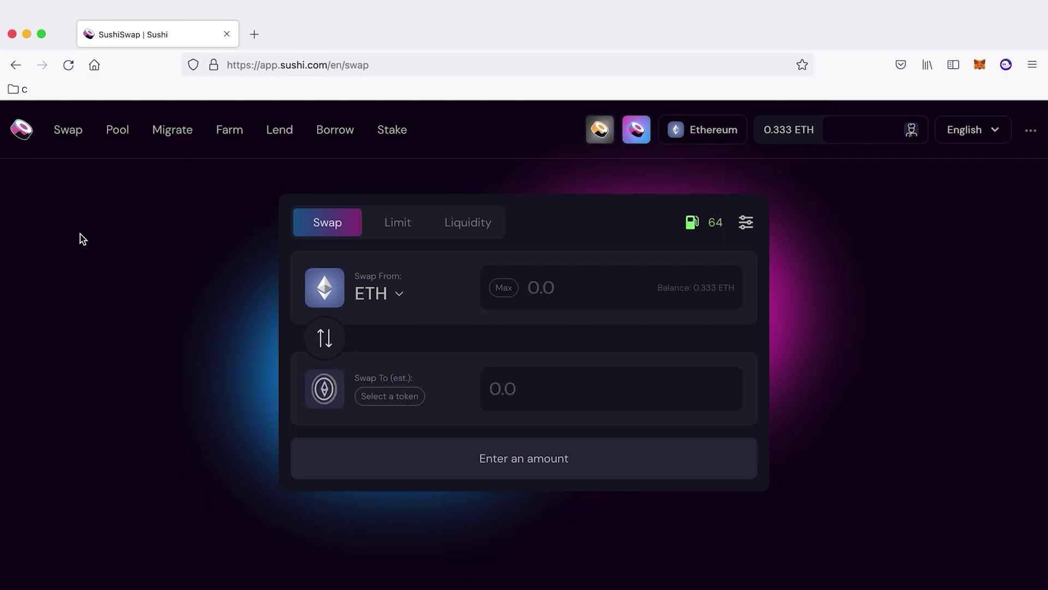
Step: Go back to the sushi.com landing page, look it over, and enter the Sushi app again
{"action": "left_click", "coordinate": [17, 65]}
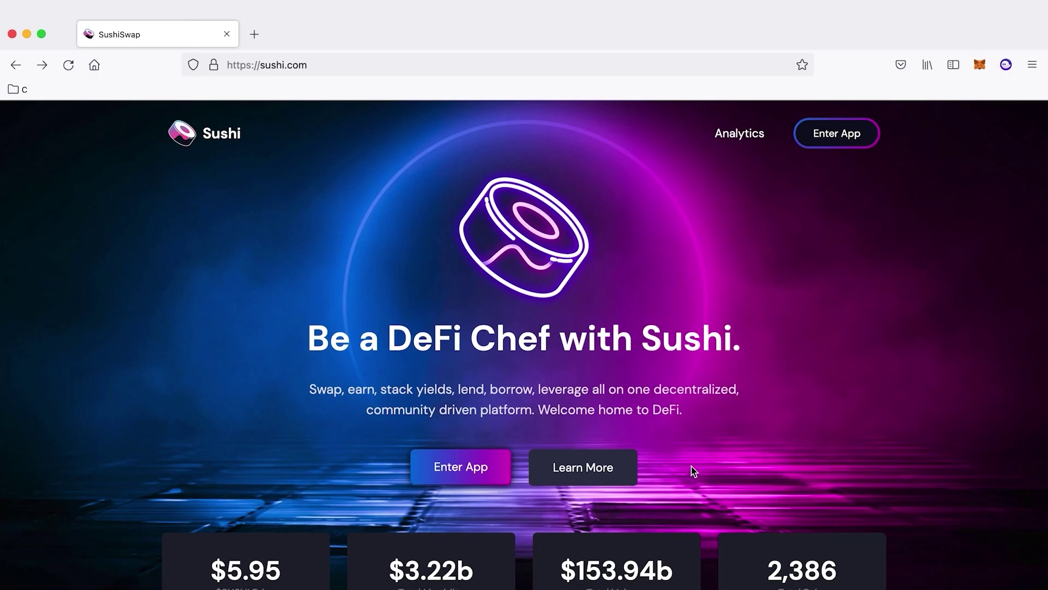
{"action": "scroll", "coordinate": [692, 470], "scroll_direction": "down", "scroll_amount": 6}
{"action": "scroll", "coordinate": [704, 456], "scroll_direction": "up", "scroll_amount": 8}
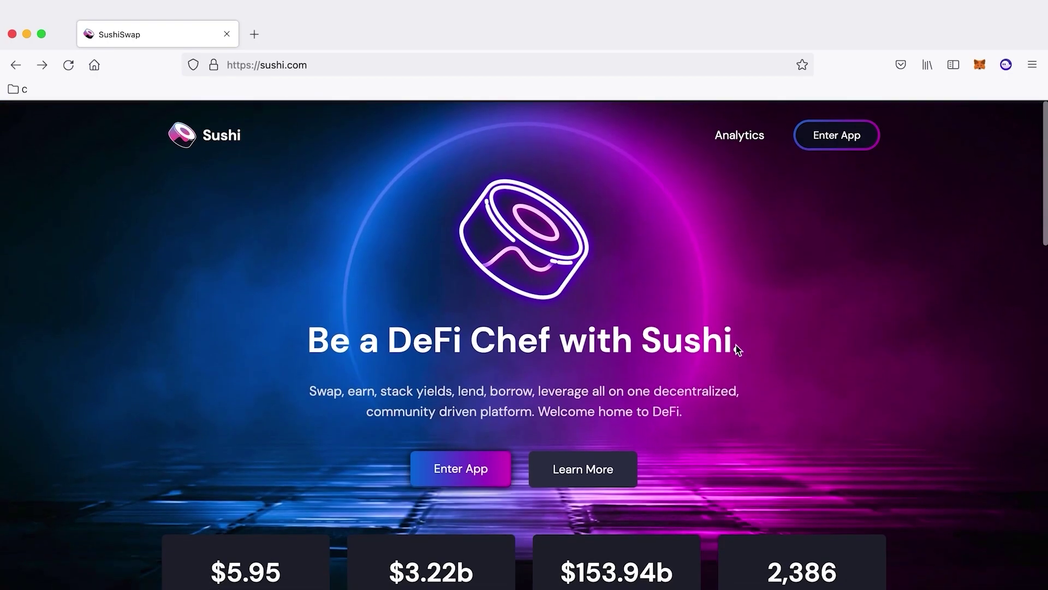
{"action": "left_click", "coordinate": [845, 138]}
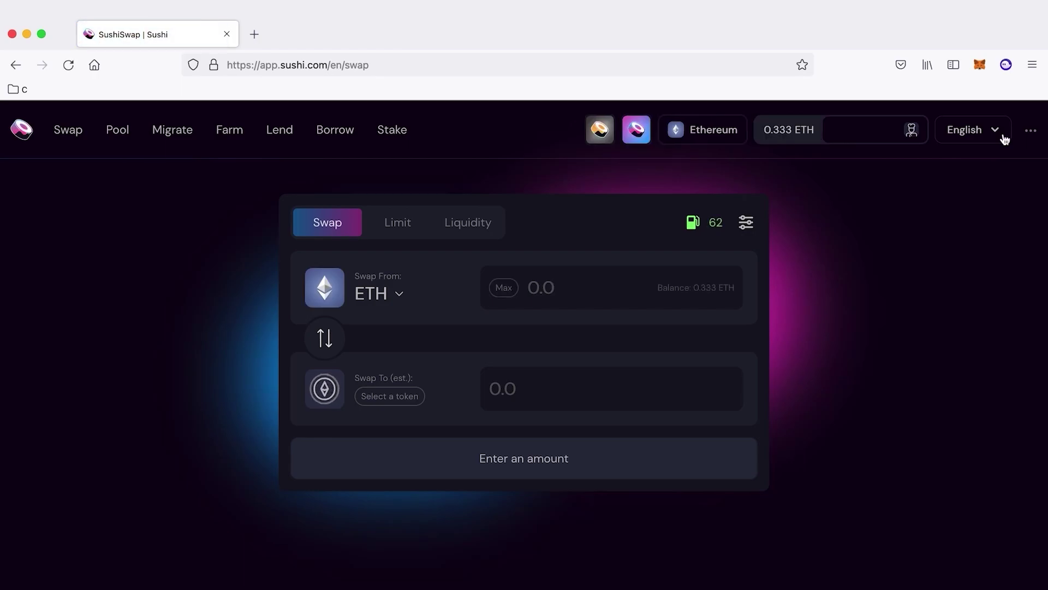
Step: Open the Sushi user documentation from the swap page and dismiss its cookie notice
{"action": "left_click", "coordinate": [1031, 130]}
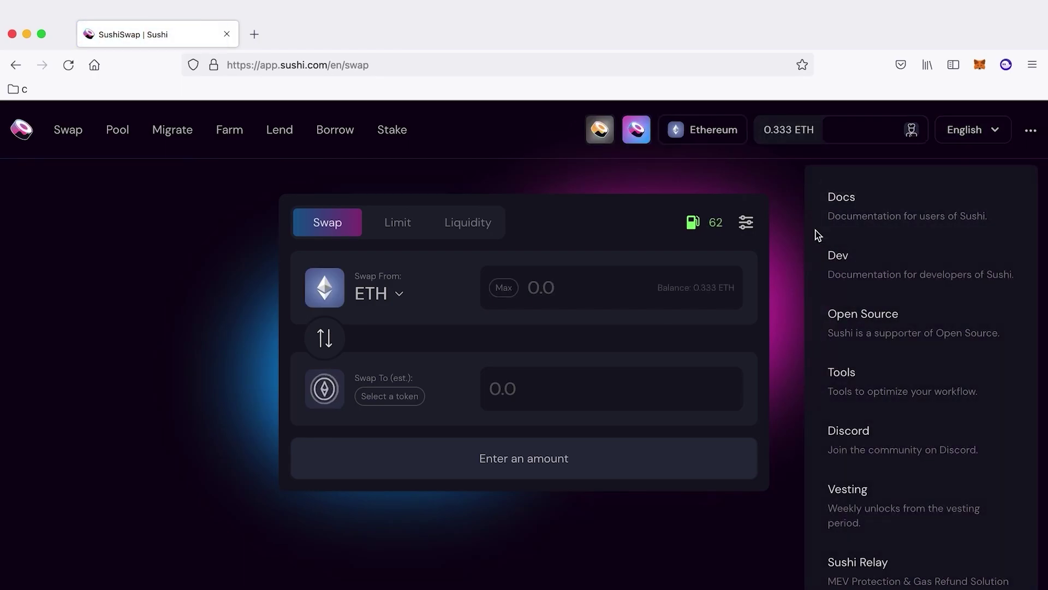
{"action": "left_click", "coordinate": [846, 213]}
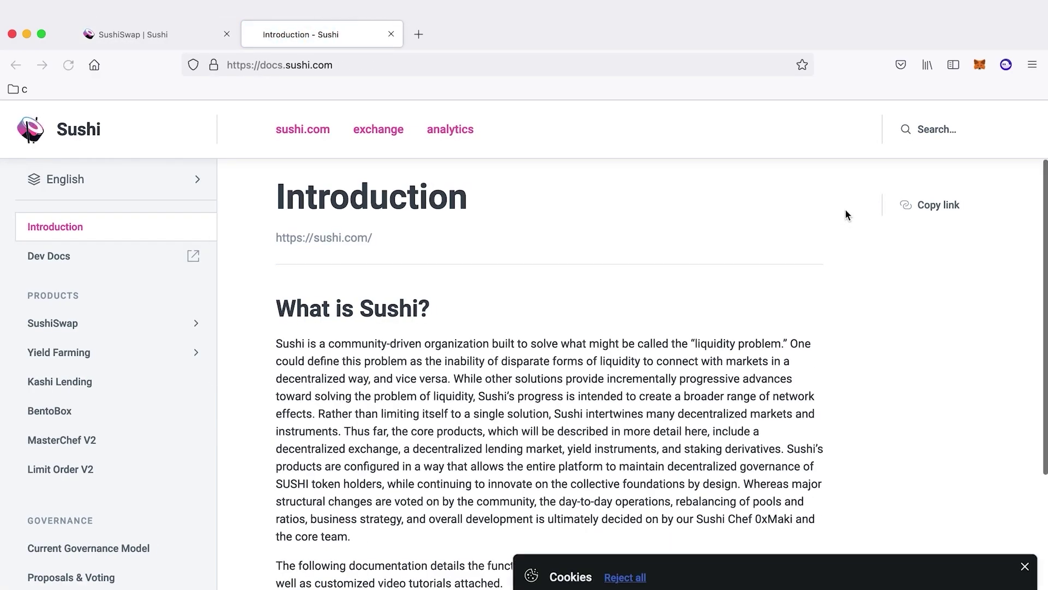
{"action": "left_click", "coordinate": [1025, 566]}
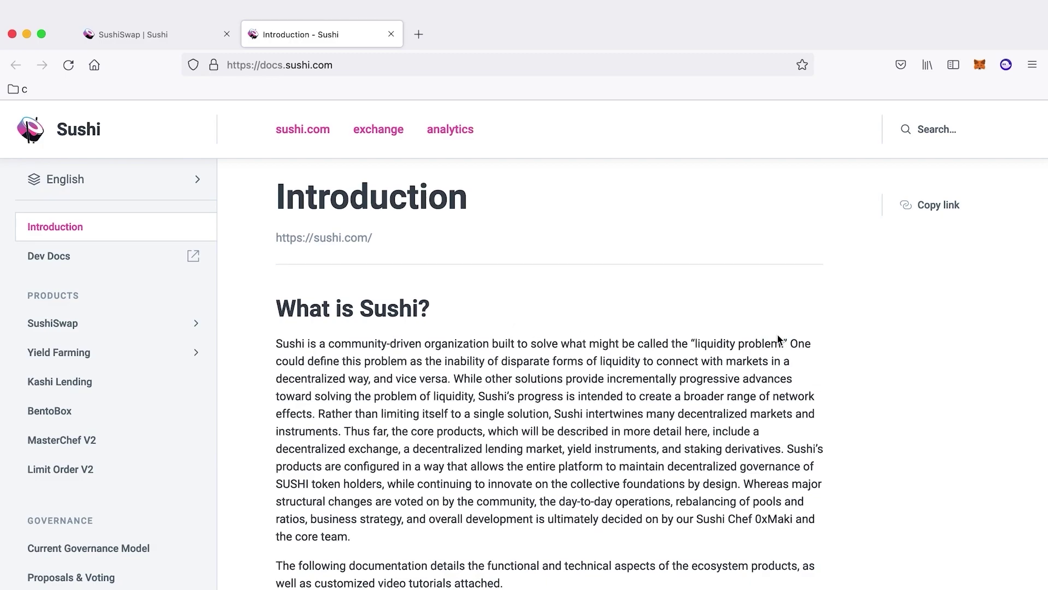
Step: Highlight the "What is Sushi?" paragraph while reading the Introduction page of the documentation
{"action": "left_click_drag", "start_coordinate": [463, 355], "coordinate": [531, 548]}
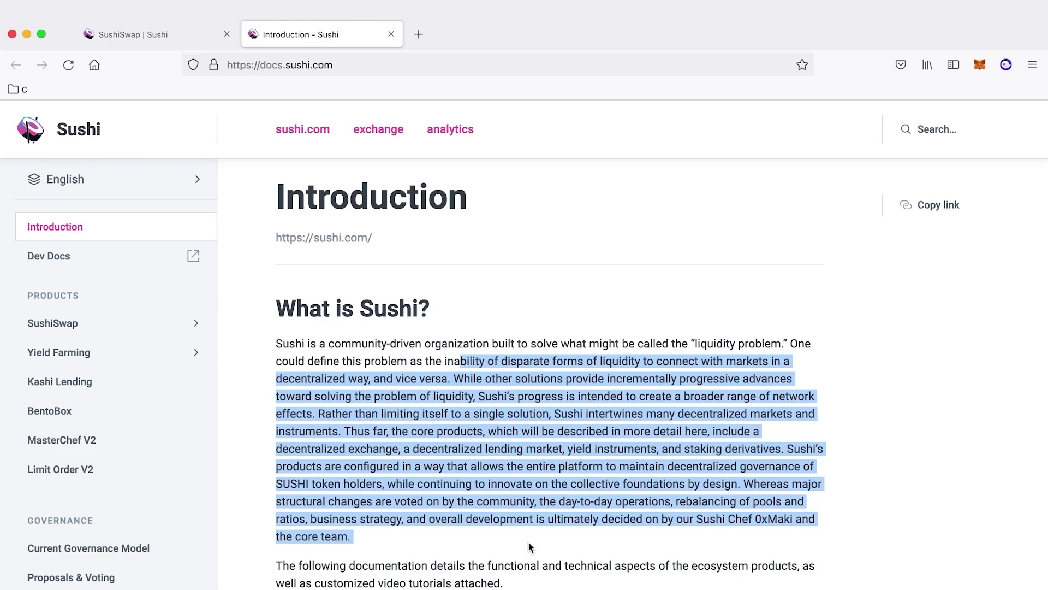
{"action": "left_click", "coordinate": [531, 547]}
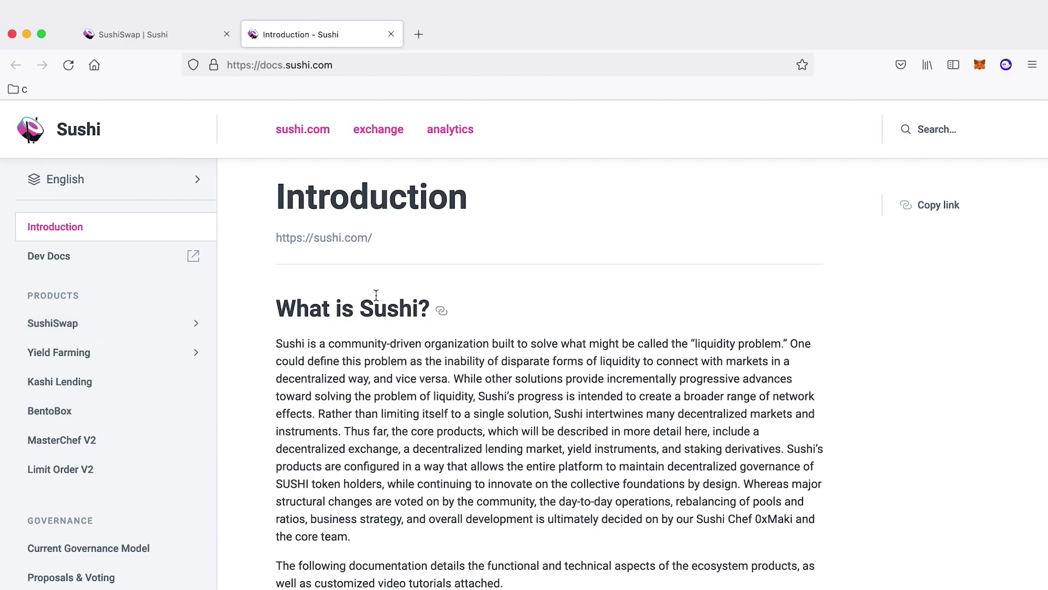
{"action": "scroll", "coordinate": [376, 295], "scroll_direction": "down", "scroll_amount": 2}
{"action": "scroll", "coordinate": [377, 295], "scroll_direction": "up", "scroll_amount": 2}
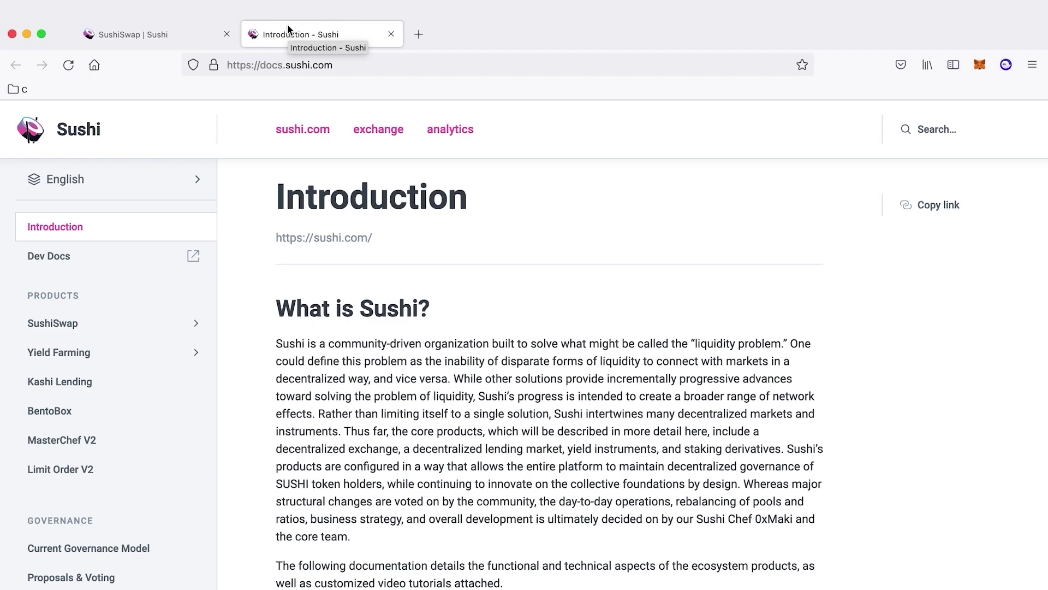
Step: Open rugdoc.io in a new browser tab
{"action": "left_click", "coordinate": [418, 34]}
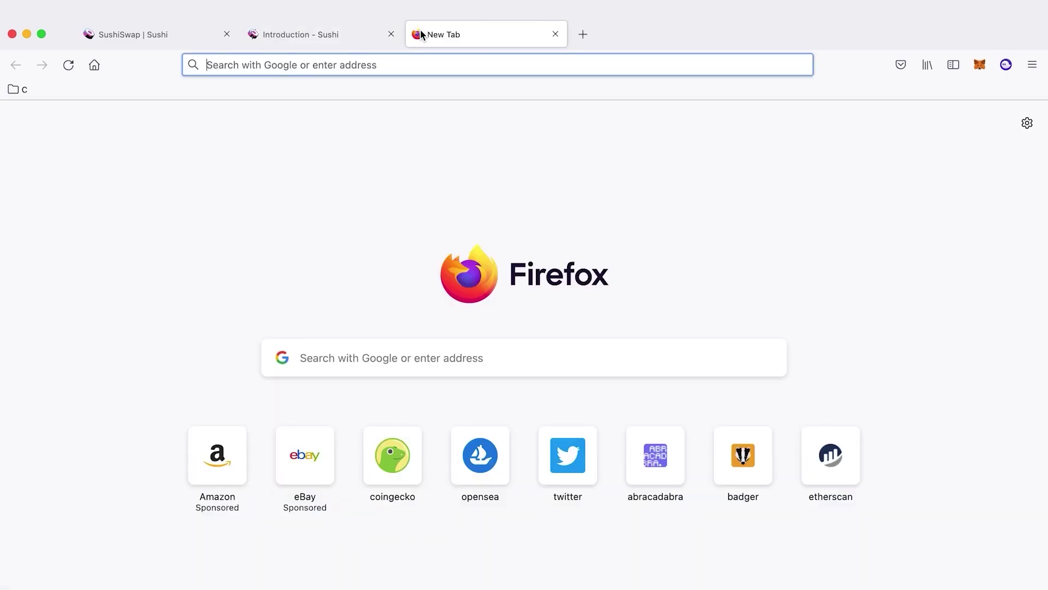
{"action": "type", "text": "rugdoc.io"}
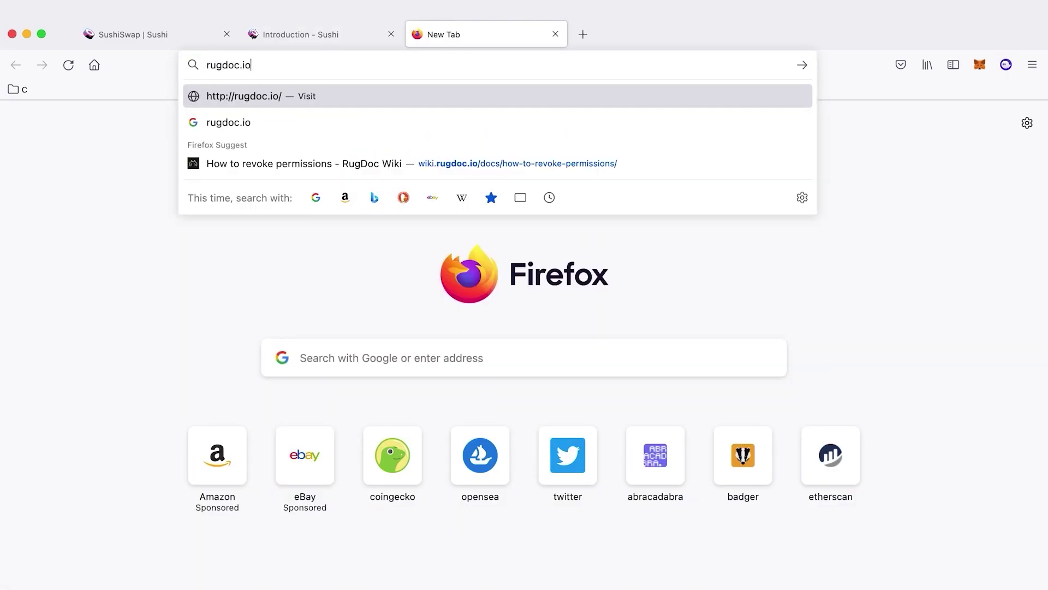
{"action": "key", "text": "Return"}
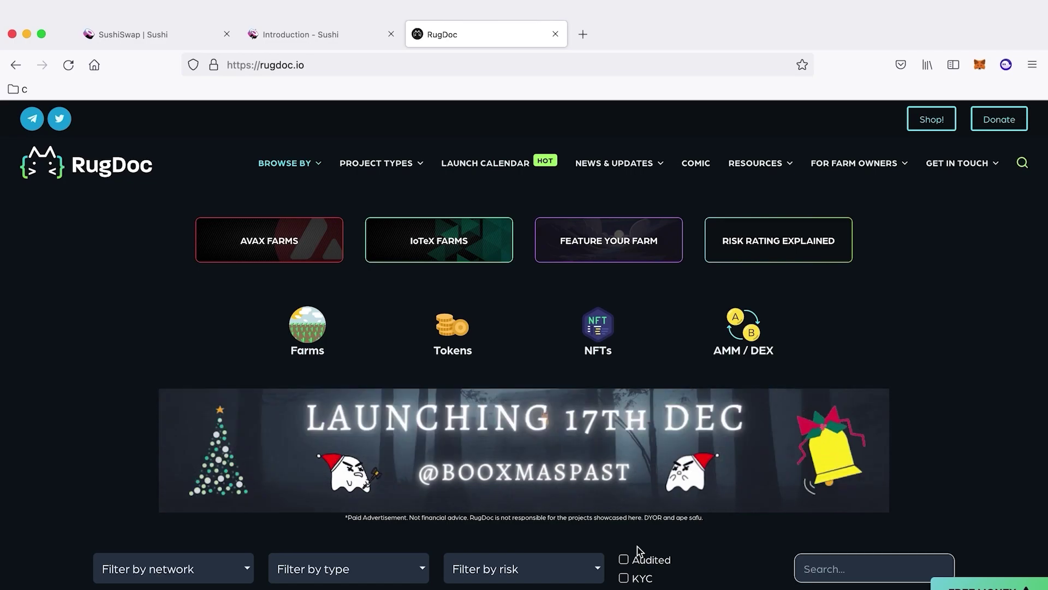
Step: Examine RugDoc's project list with its risk ratings and the site's browsing categories and filters
{"action": "scroll", "coordinate": [637, 551], "scroll_direction": "down", "scroll_amount": 4}
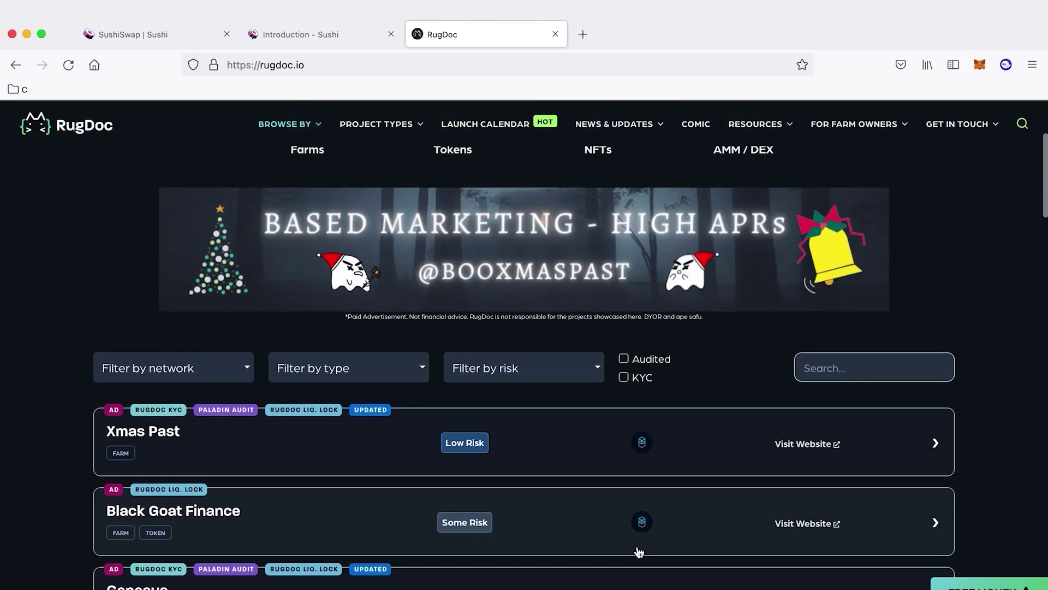
{"action": "scroll", "coordinate": [639, 551], "scroll_direction": "down", "scroll_amount": 4}
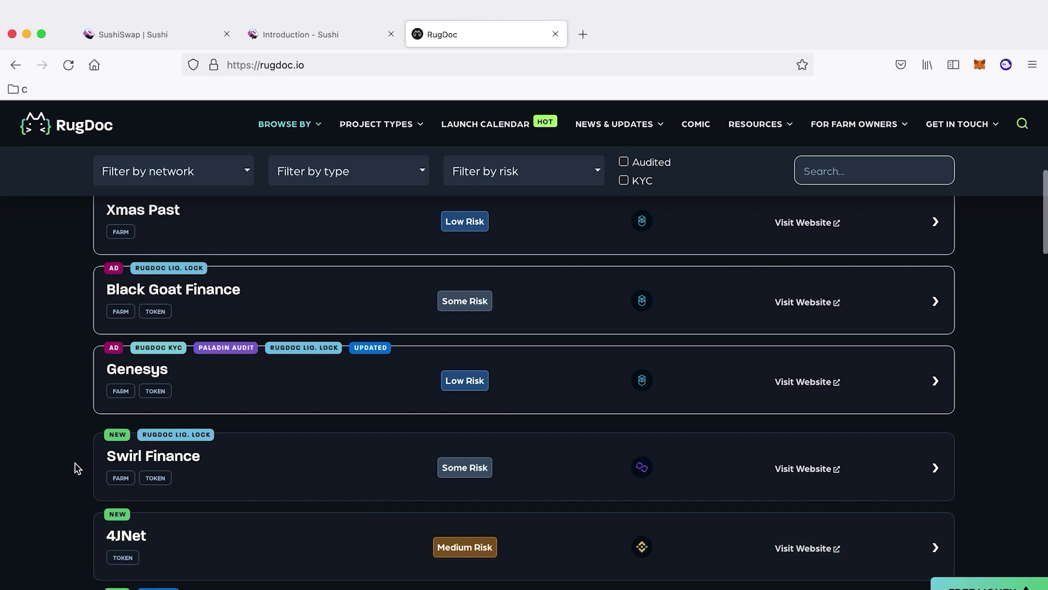
{"action": "scroll", "coordinate": [75, 463], "scroll_direction": "down", "scroll_amount": 5}
{"action": "scroll", "coordinate": [75, 463], "scroll_direction": "down", "scroll_amount": 5}
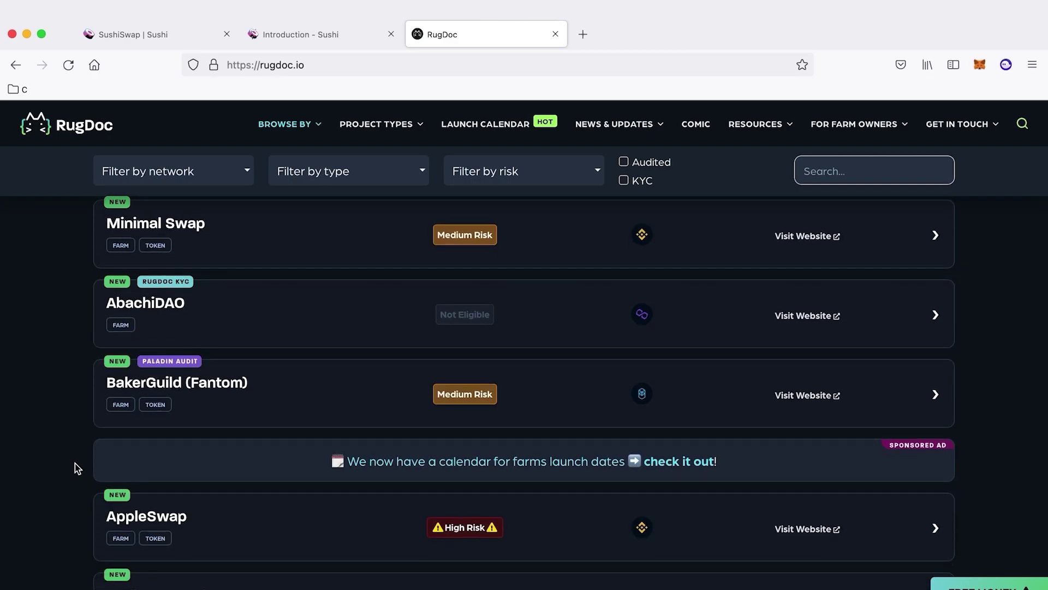
{"action": "scroll", "coordinate": [74, 463], "scroll_direction": "up", "scroll_amount": 17}
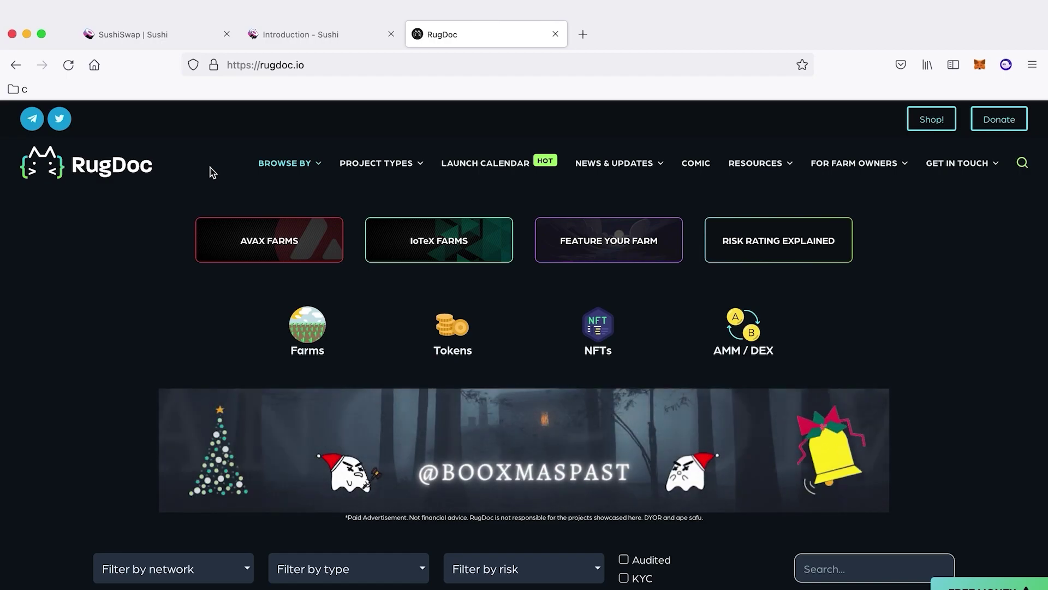
{"action": "mouse_move", "coordinate": [376, 163]}
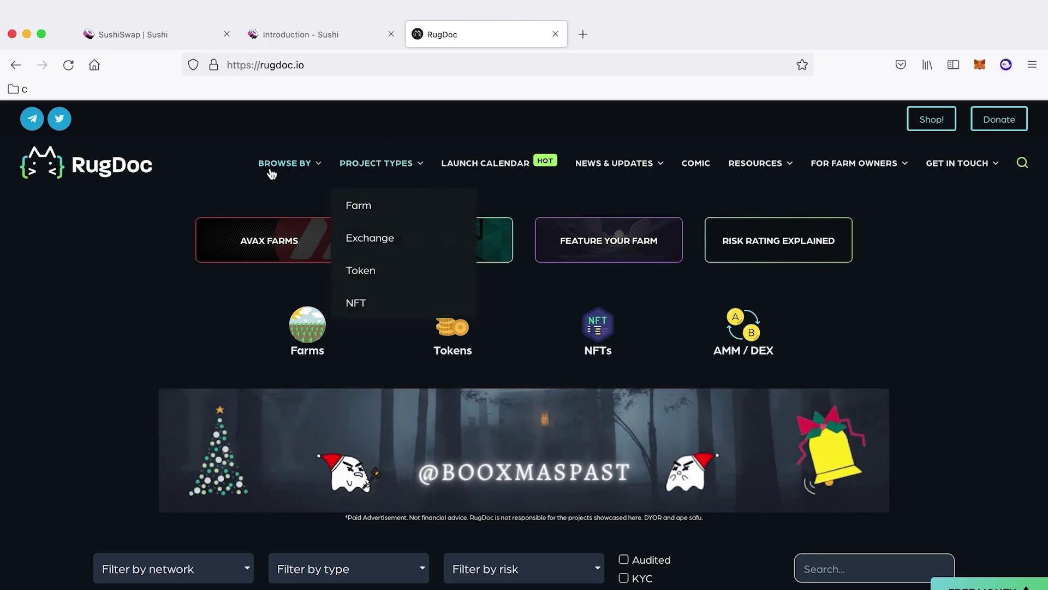
{"action": "mouse_move", "coordinate": [262, 178]}
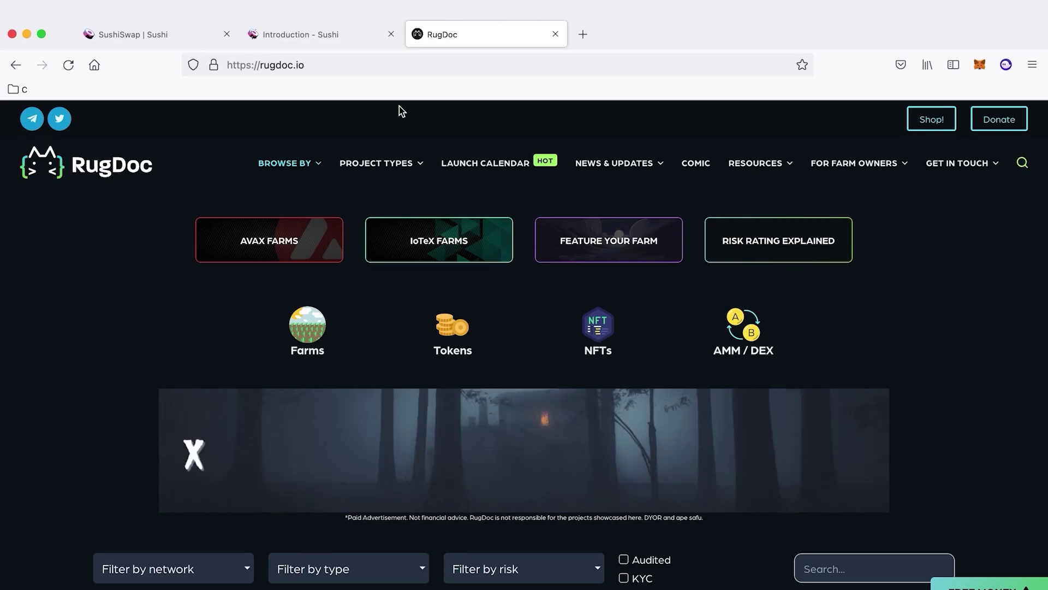
{"action": "scroll", "coordinate": [400, 110], "scroll_direction": "down", "scroll_amount": 1}
{"action": "scroll", "coordinate": [402, 112], "scroll_direction": "down", "scroll_amount": 1}
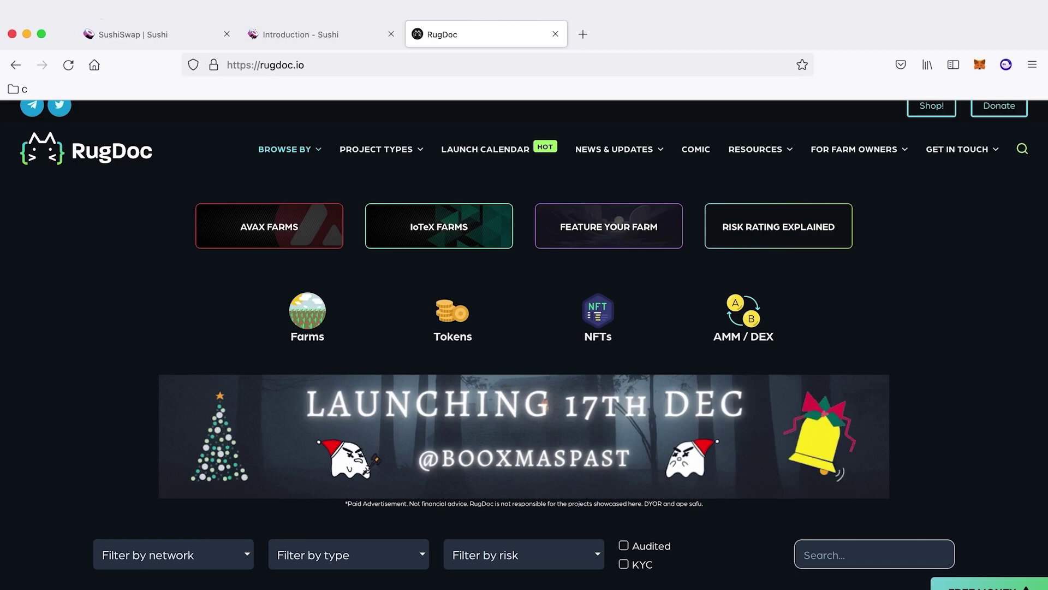
Step: Revisit the SushiSwap page, then look through the product, governance, tutorial and FAQ sections of the Sushi documentation
{"action": "left_click", "coordinate": [129, 34]}
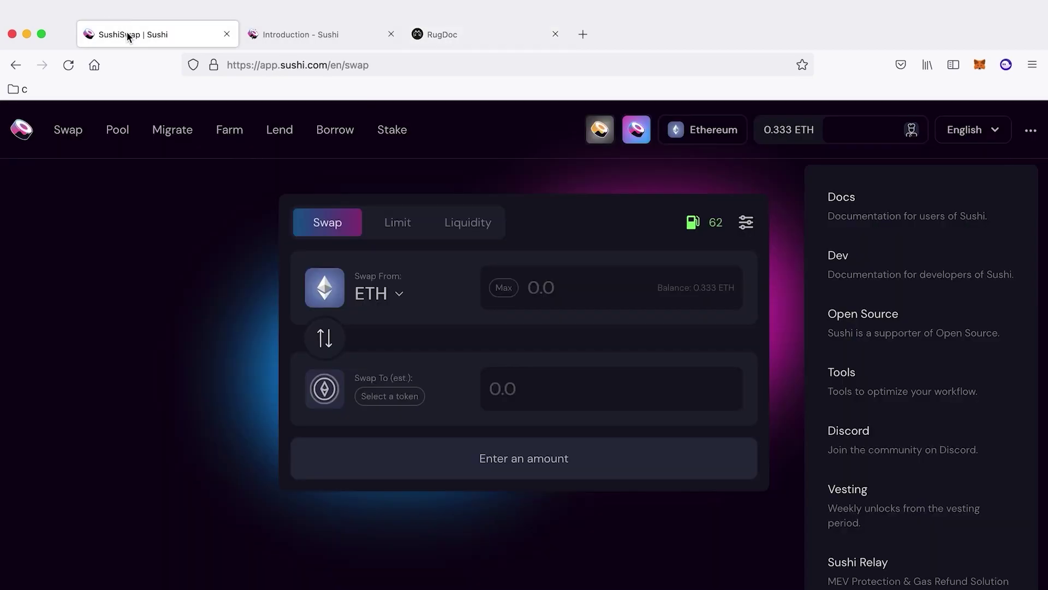
{"action": "left_click", "coordinate": [263, 36]}
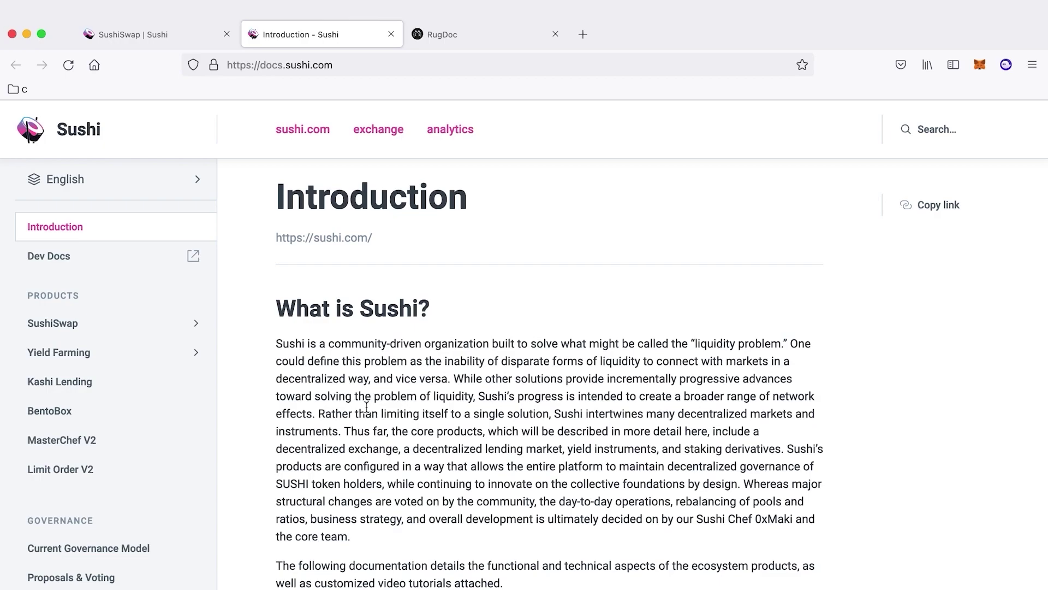
{"action": "scroll", "coordinate": [84, 421], "scroll_direction": "down", "scroll_amount": 6}
{"action": "scroll", "coordinate": [84, 421], "scroll_direction": "down", "scroll_amount": 3}
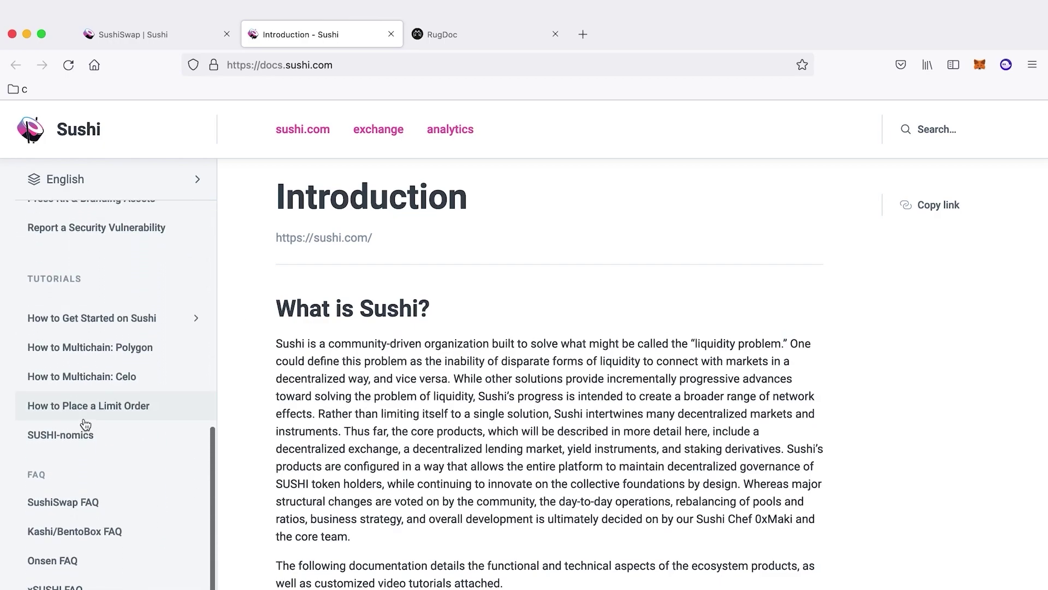
{"action": "scroll", "coordinate": [84, 421], "scroll_direction": "down", "scroll_amount": 2}
{"action": "scroll", "coordinate": [85, 421], "scroll_direction": "up", "scroll_amount": 12}
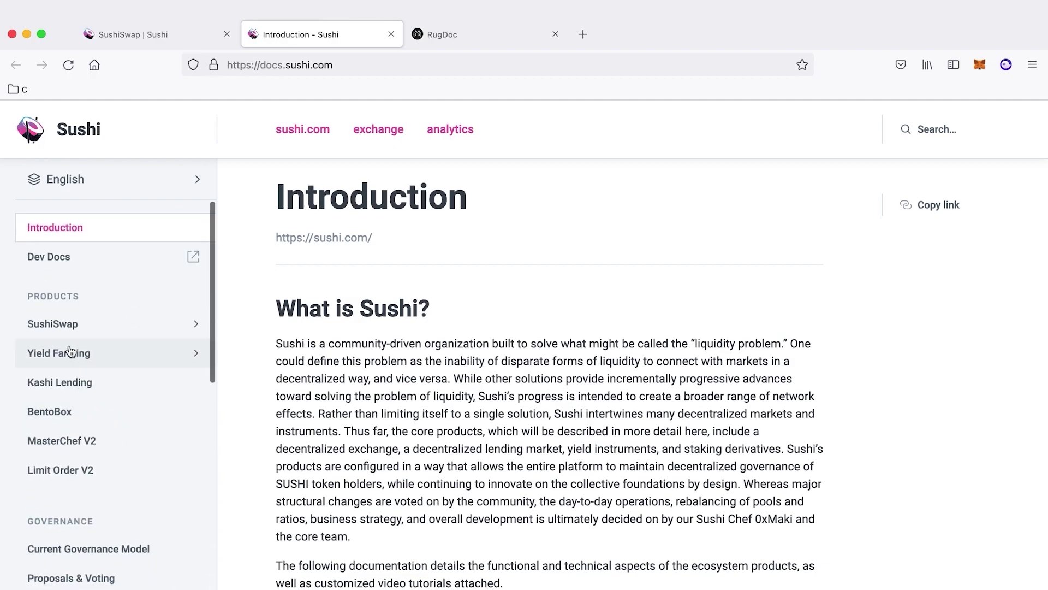
Step: Open Sushi's Dev Docs and look through the sections of the Dev Hub
{"action": "left_click", "coordinate": [53, 258]}
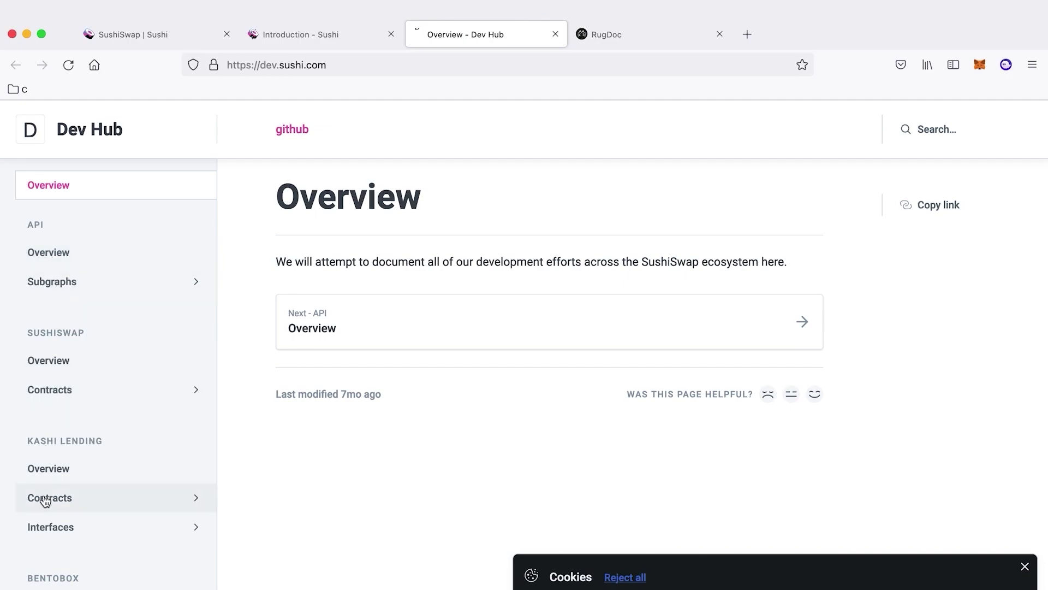
{"action": "scroll", "coordinate": [44, 500], "scroll_direction": "down", "scroll_amount": 3}
{"action": "scroll", "coordinate": [44, 499], "scroll_direction": "up", "scroll_amount": 2}
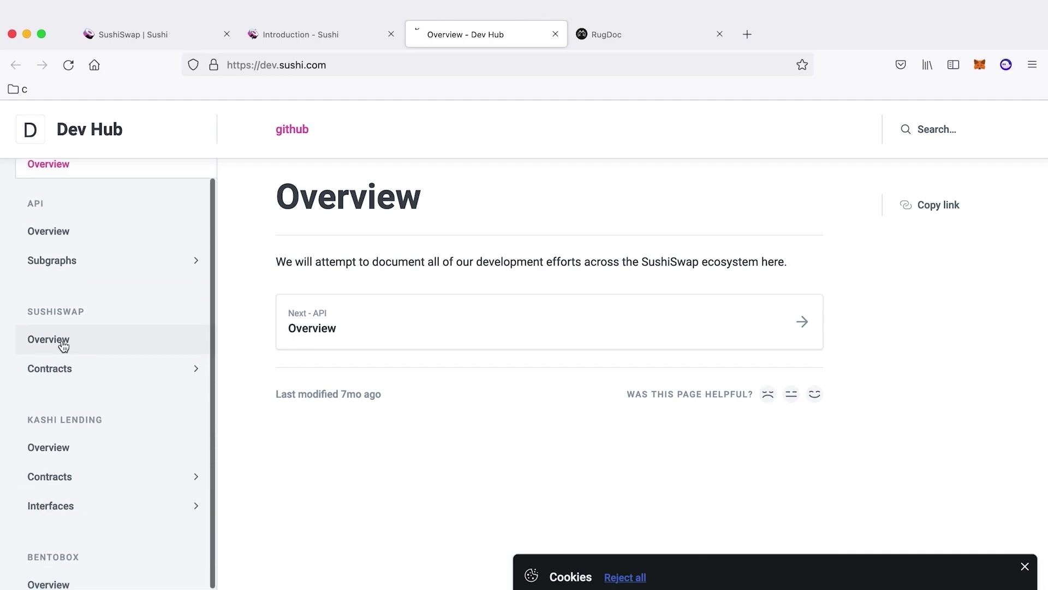
Step: Open the SushiSwap Contracts page in the Dev Hub, dismiss the cookie notice and look through the Mainnet contract addresses
{"action": "left_click", "coordinate": [64, 368]}
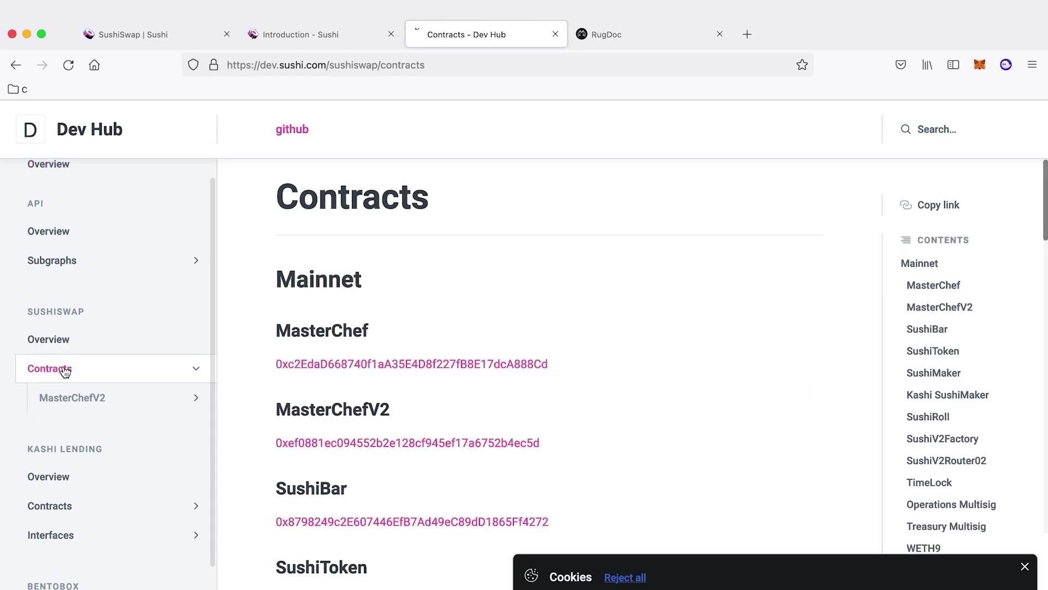
{"action": "scroll", "coordinate": [524, 308], "scroll_direction": "down", "scroll_amount": 3}
{"action": "scroll", "coordinate": [524, 309], "scroll_direction": "down", "scroll_amount": 10}
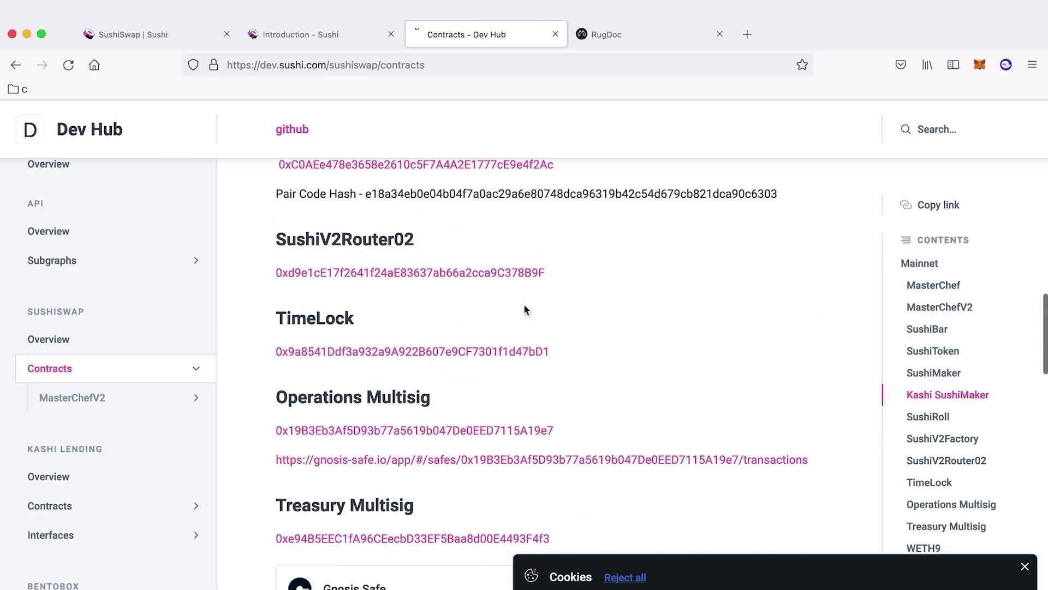
{"action": "scroll", "coordinate": [524, 309], "scroll_direction": "down", "scroll_amount": 2}
{"action": "scroll", "coordinate": [523, 304], "scroll_direction": "up", "scroll_amount": 2}
{"action": "scroll", "coordinate": [525, 309], "scroll_direction": "up", "scroll_amount": 10}
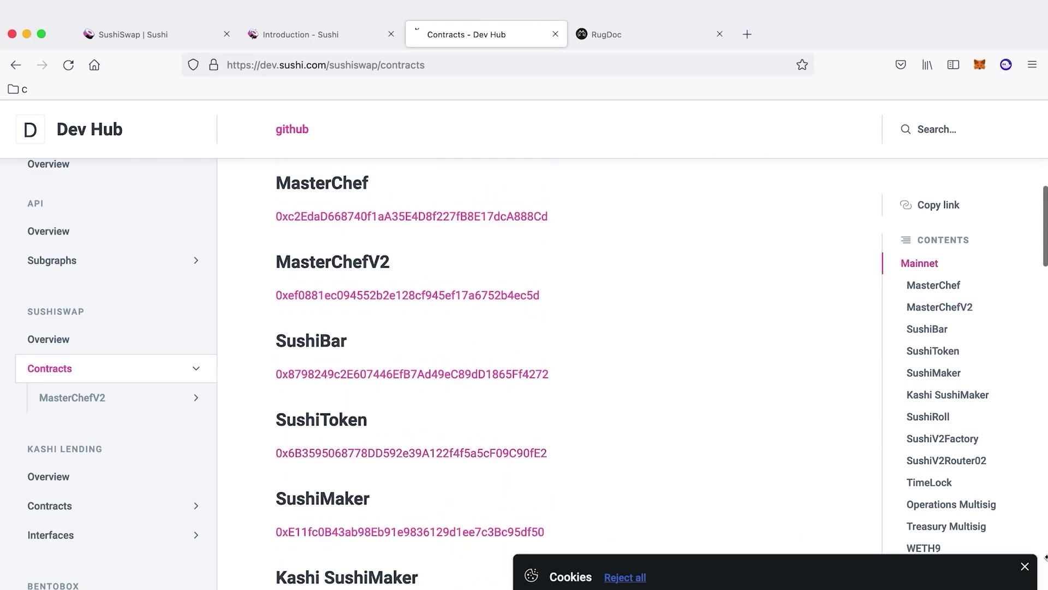
{"action": "left_click", "coordinate": [1025, 566]}
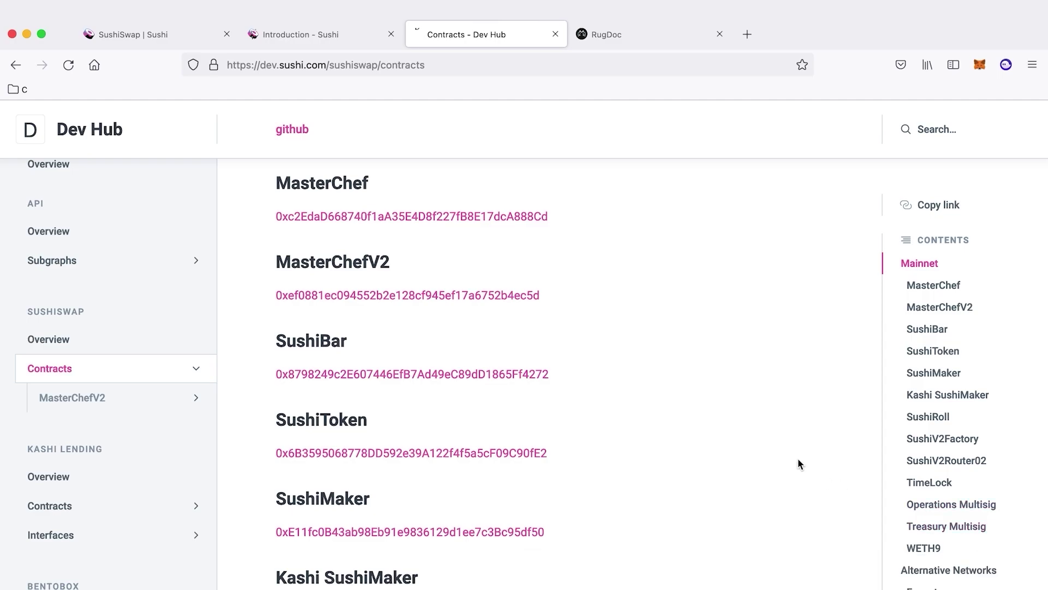
{"action": "scroll", "coordinate": [798, 459], "scroll_direction": "down", "scroll_amount": 2}
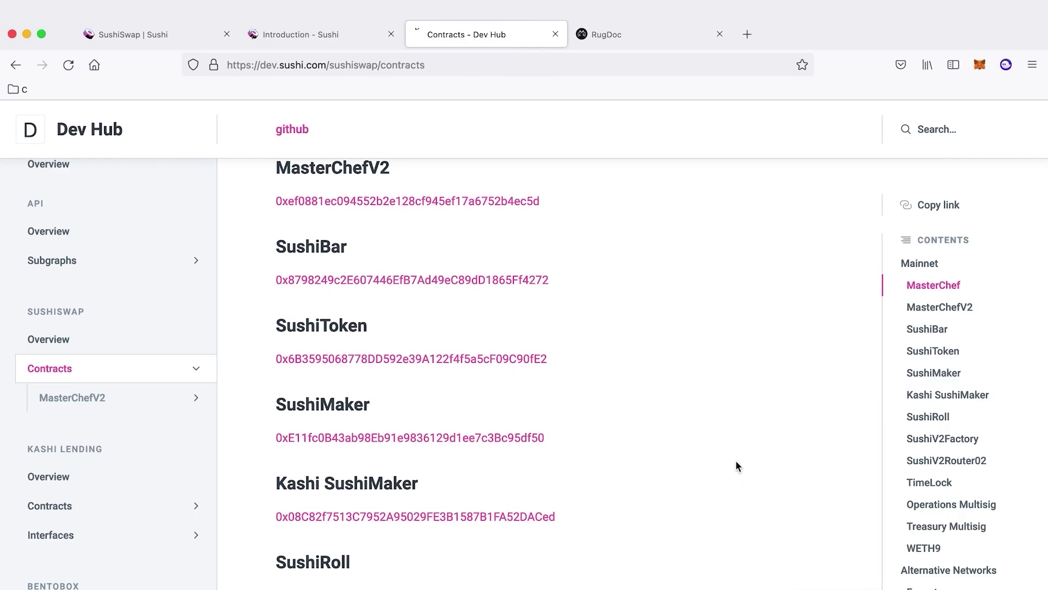
{"action": "scroll", "coordinate": [735, 465], "scroll_direction": "up", "scroll_amount": 3}
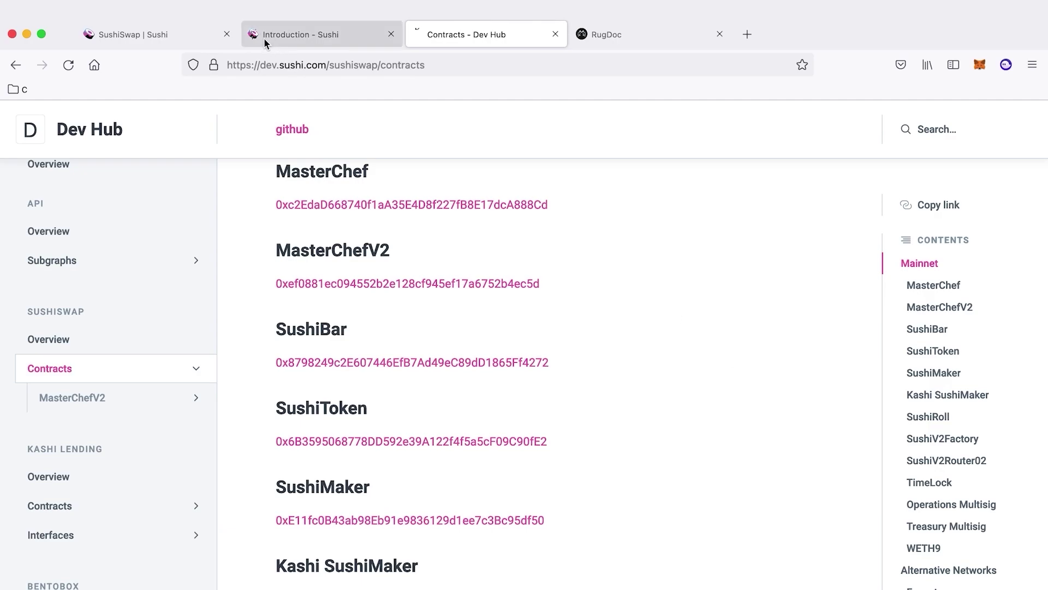
Step: Return to the SushiSwap swap page, close its side menu and check the current account in the MetaMask wallet
{"action": "left_click", "coordinate": [316, 35]}
{"action": "left_click", "coordinate": [162, 36]}
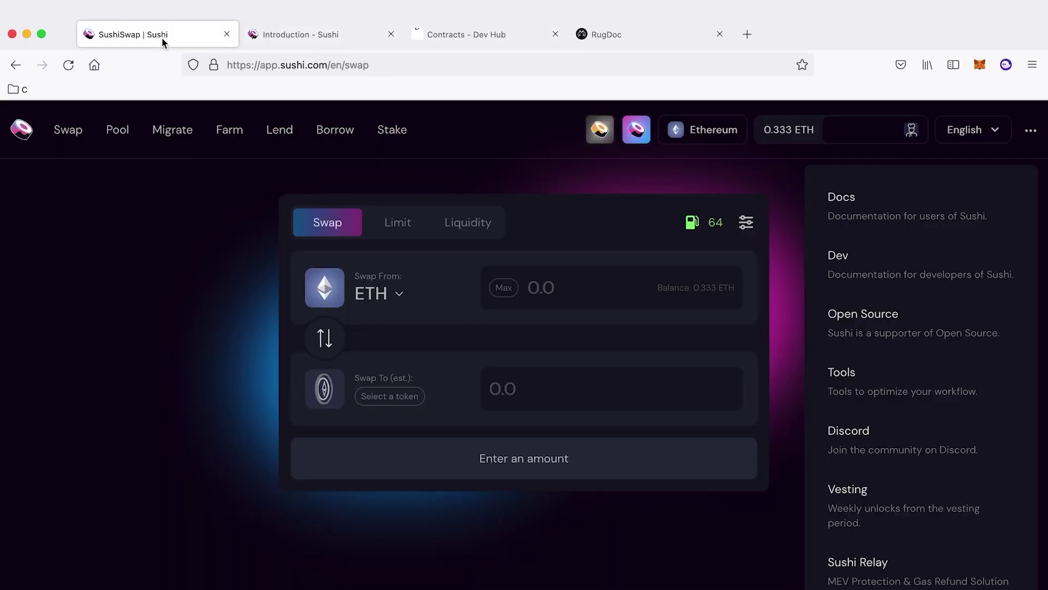
{"action": "left_click", "coordinate": [220, 239]}
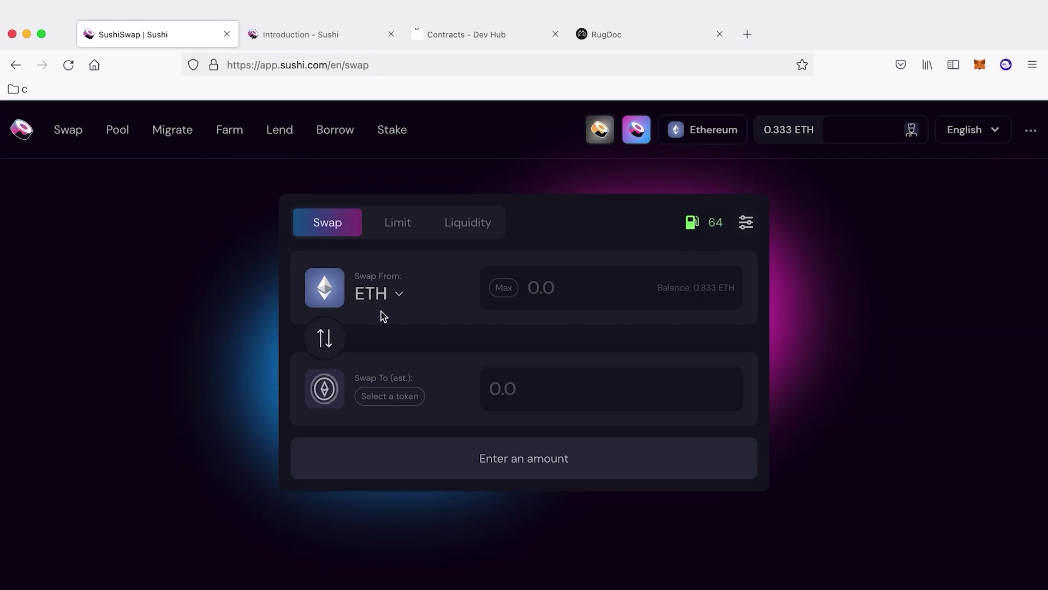
{"action": "left_click", "coordinate": [978, 65]}
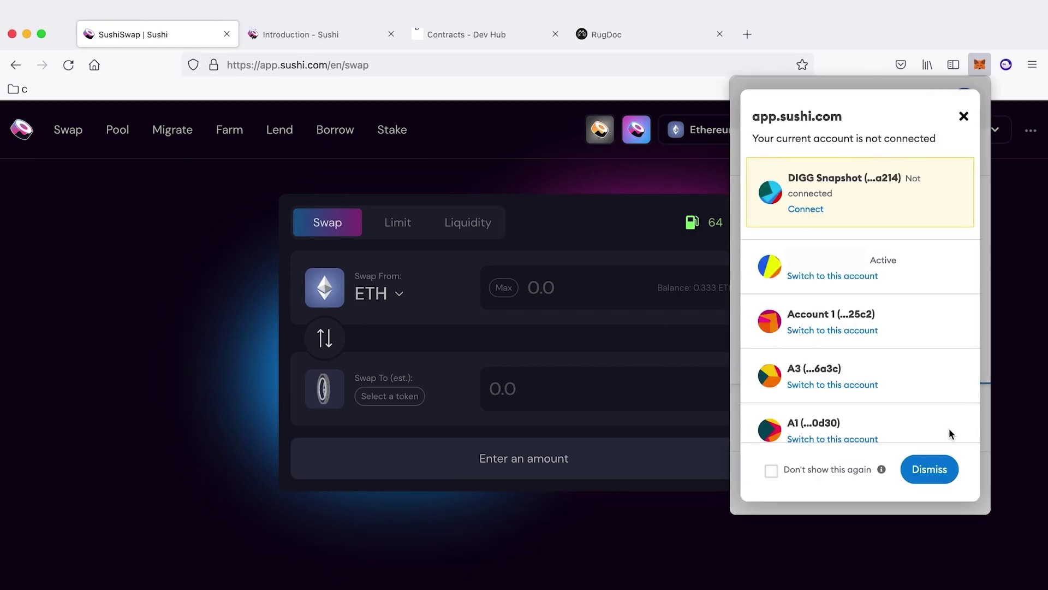
{"action": "left_click", "coordinate": [964, 116]}
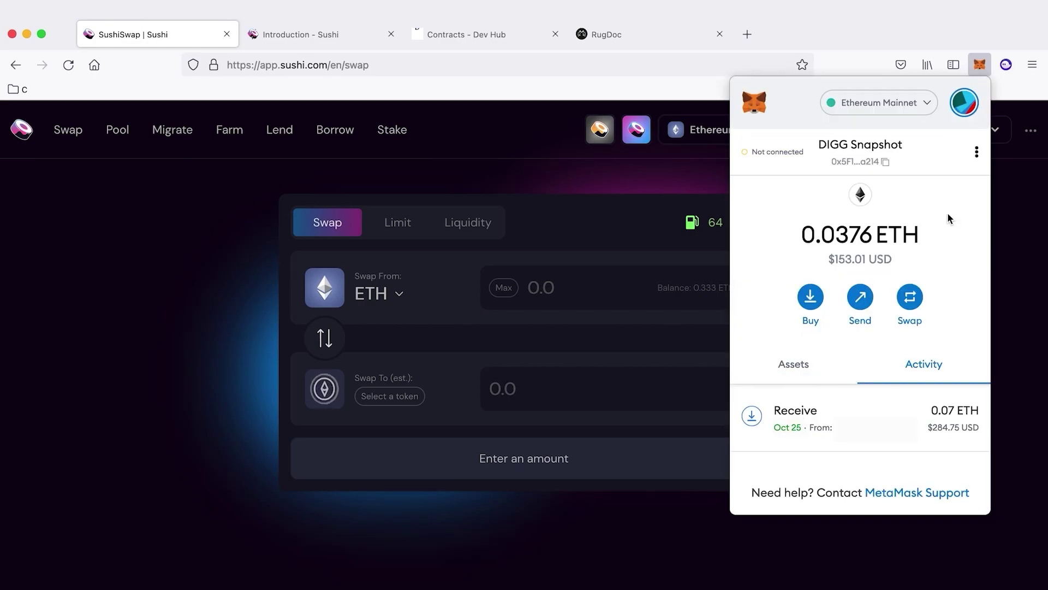
{"action": "left_click", "coordinate": [222, 356]}
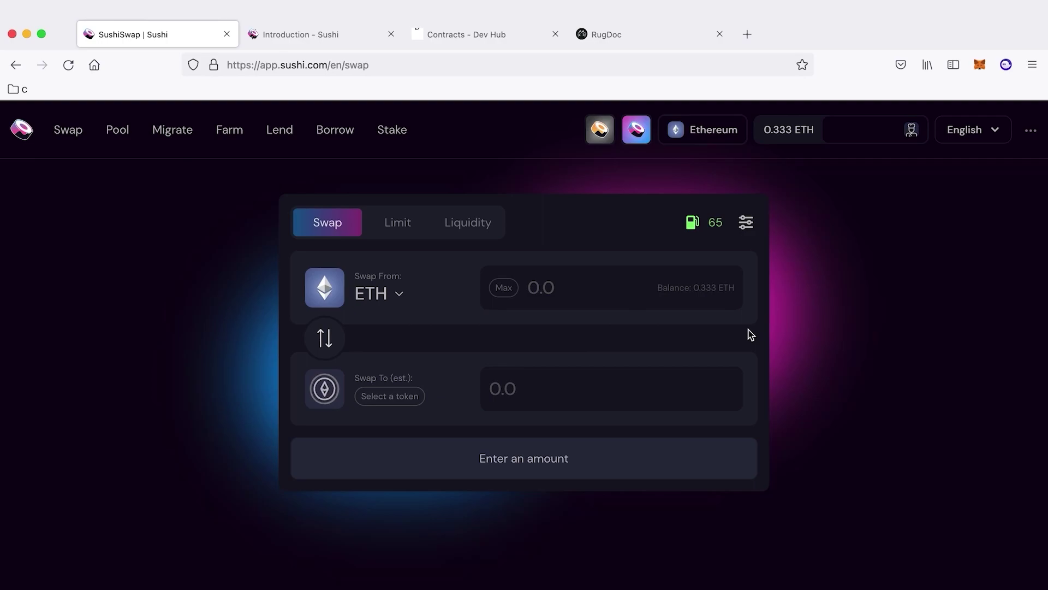
Step: Set up a swap of the maximum ETH amount for USDC, and reverse the swap direction
{"action": "left_click", "coordinate": [389, 297]}
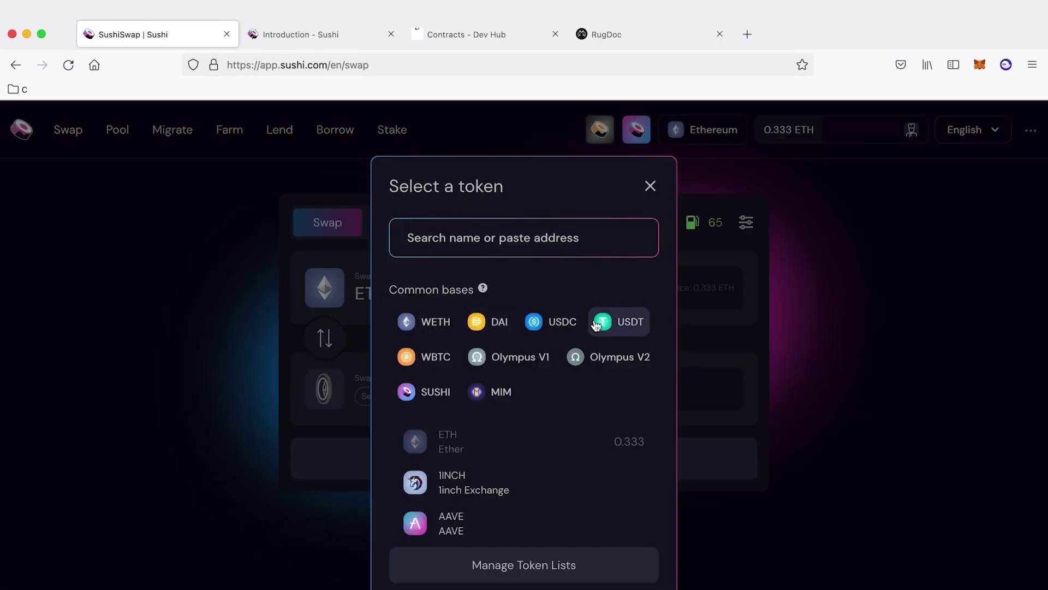
{"action": "left_click", "coordinate": [306, 349]}
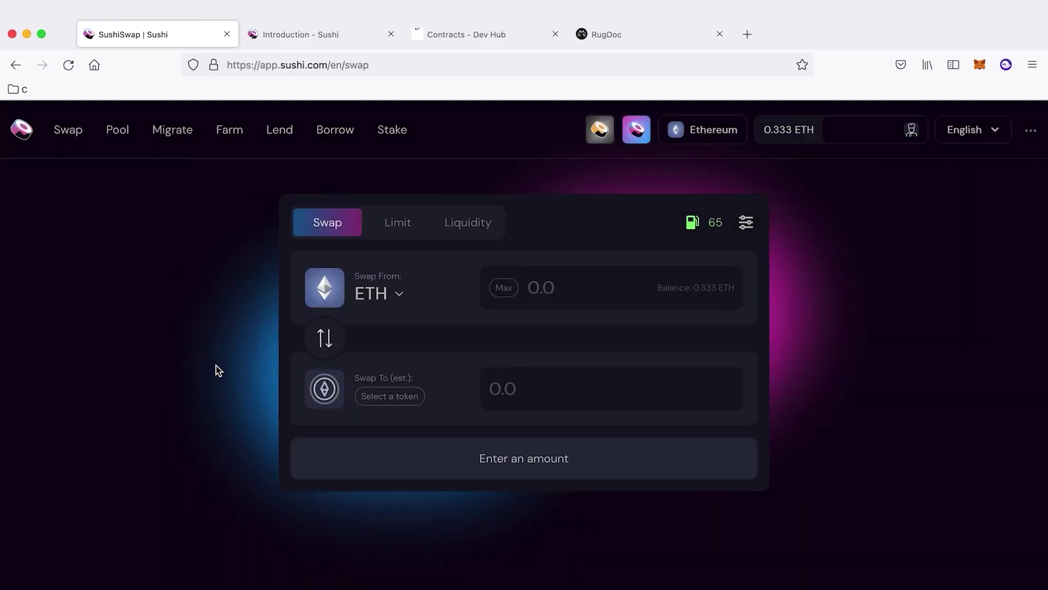
{"action": "left_click", "coordinate": [326, 389]}
{"action": "left_click", "coordinate": [530, 319]}
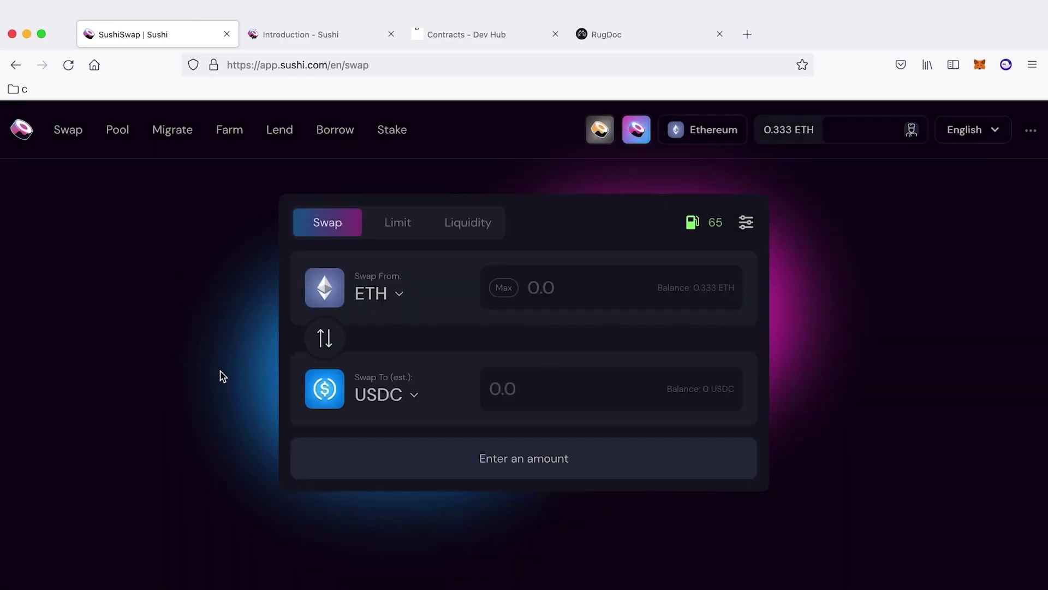
{"action": "left_click", "coordinate": [504, 288]}
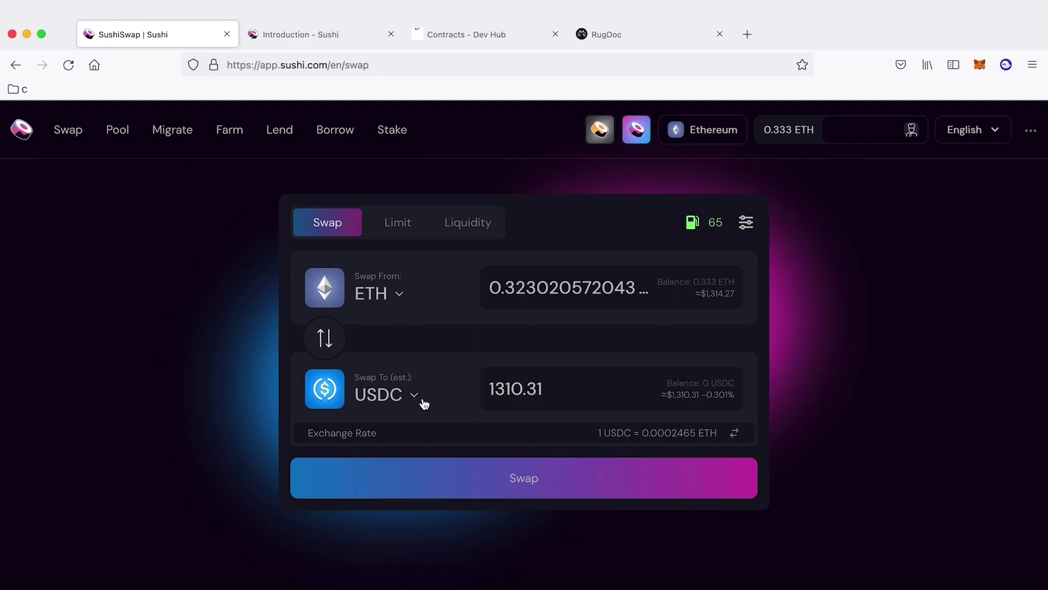
{"action": "left_click", "coordinate": [326, 339]}
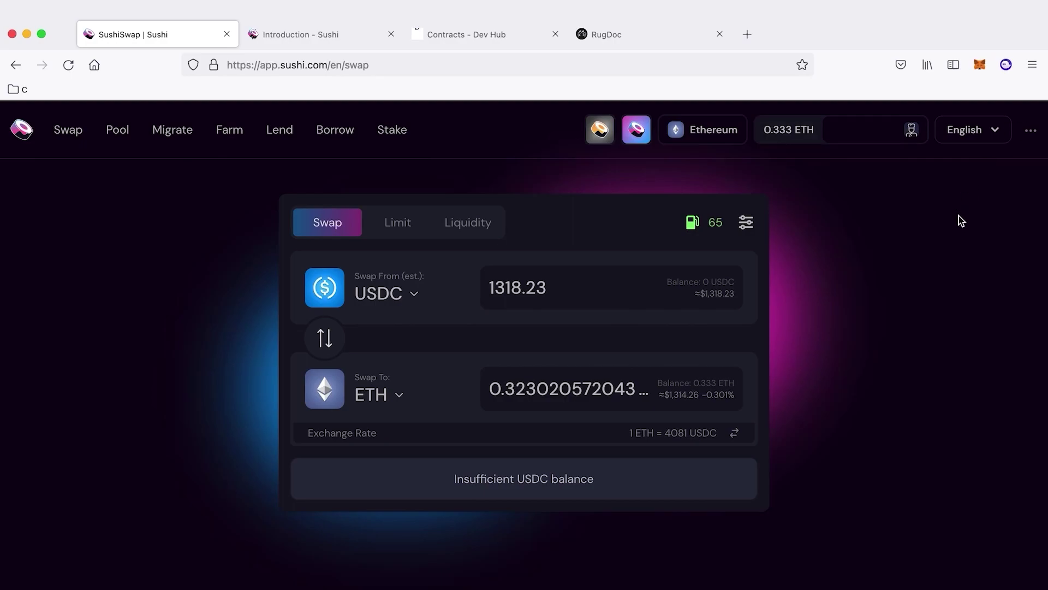
Step: Check the token assets held in the MetaMask wallet
{"action": "left_click", "coordinate": [975, 64]}
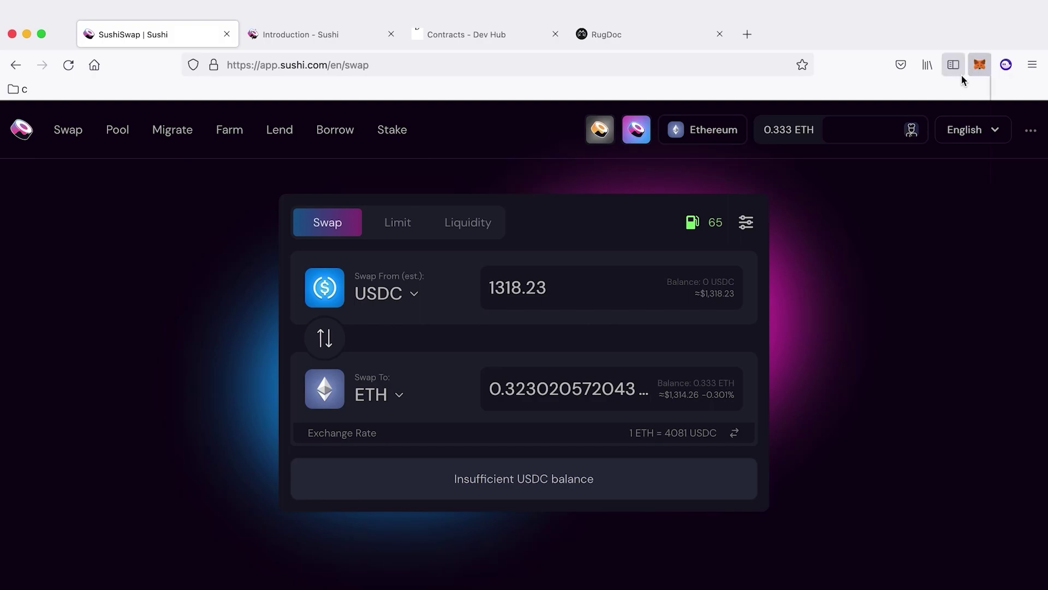
{"action": "left_click", "coordinate": [803, 363]}
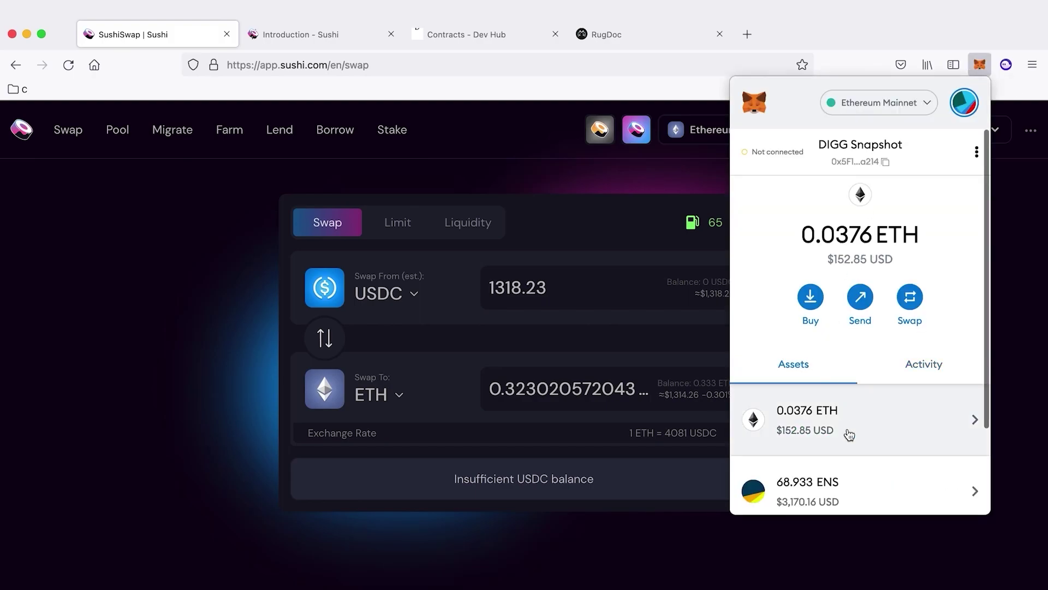
{"action": "scroll", "coordinate": [849, 435], "scroll_direction": "down", "scroll_amount": 2}
{"action": "left_click", "coordinate": [370, 289]}
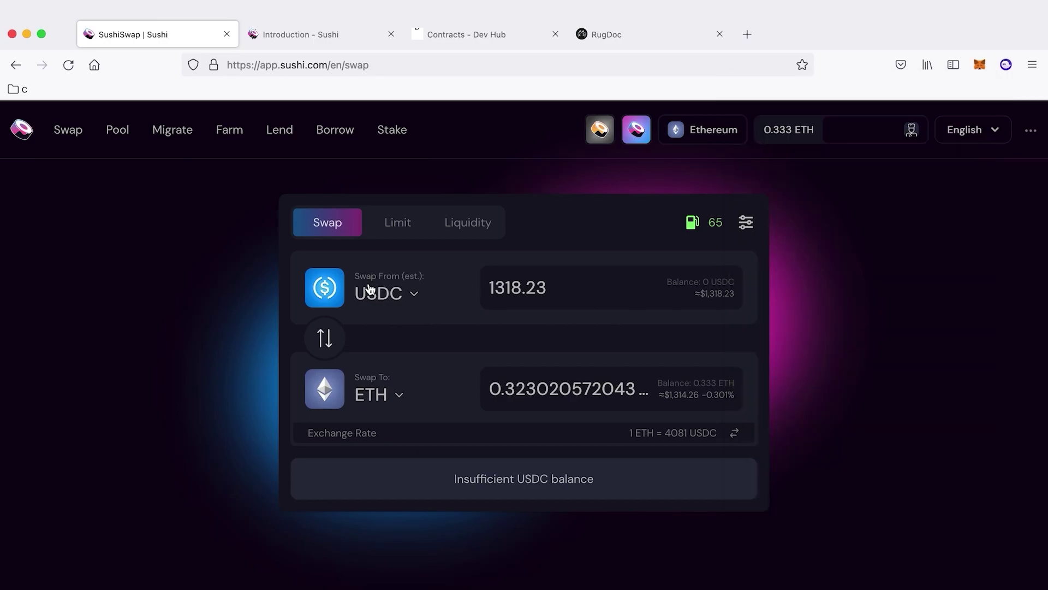
Step: Search the token list for "ens" and choose ENS (Ethereum Name Service) as the token to swap from
{"action": "left_click", "coordinate": [421, 270]}
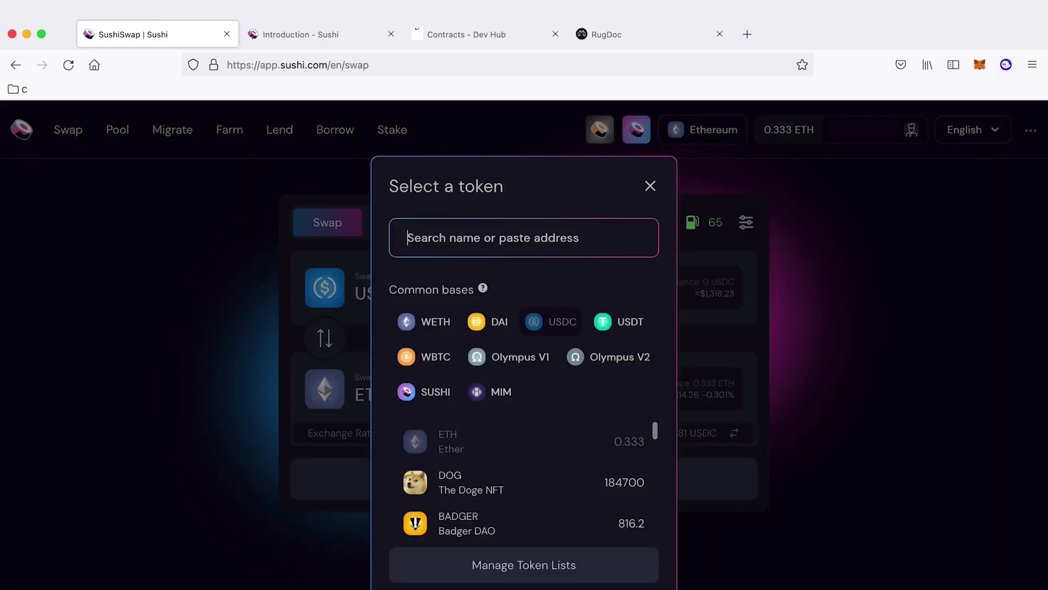
{"action": "type", "text": "ens"}
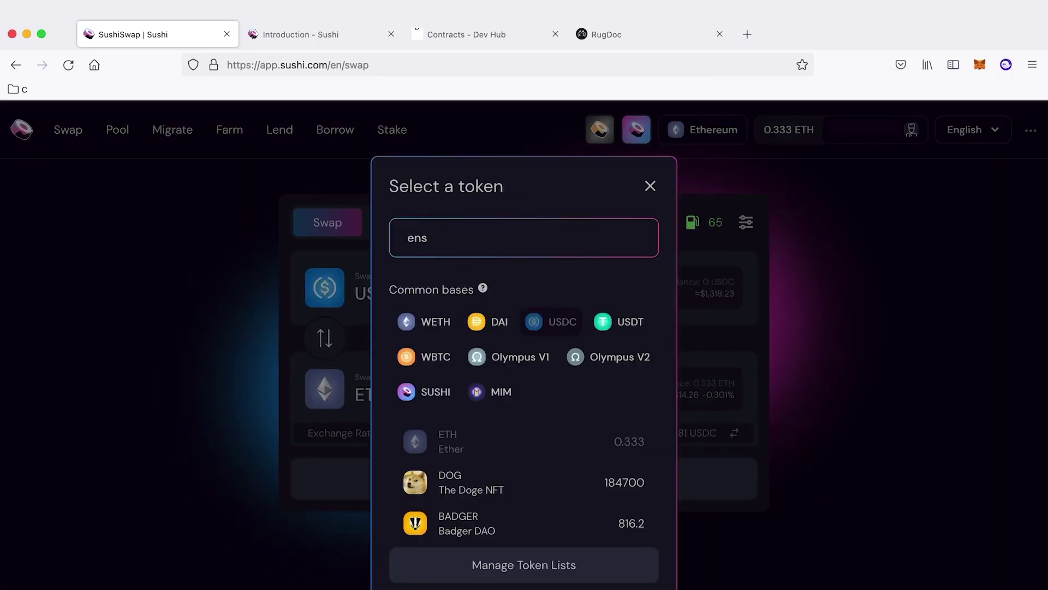
{"action": "type", "text": "ns"}
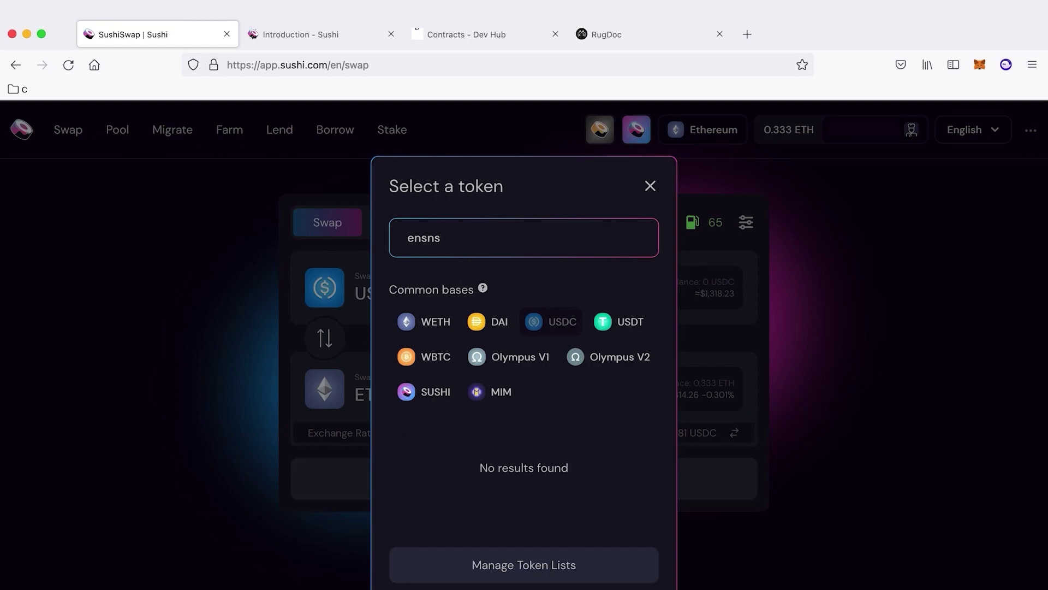
{"action": "key", "text": "BackSpace"}
{"action": "key", "text": "BackSpace"}
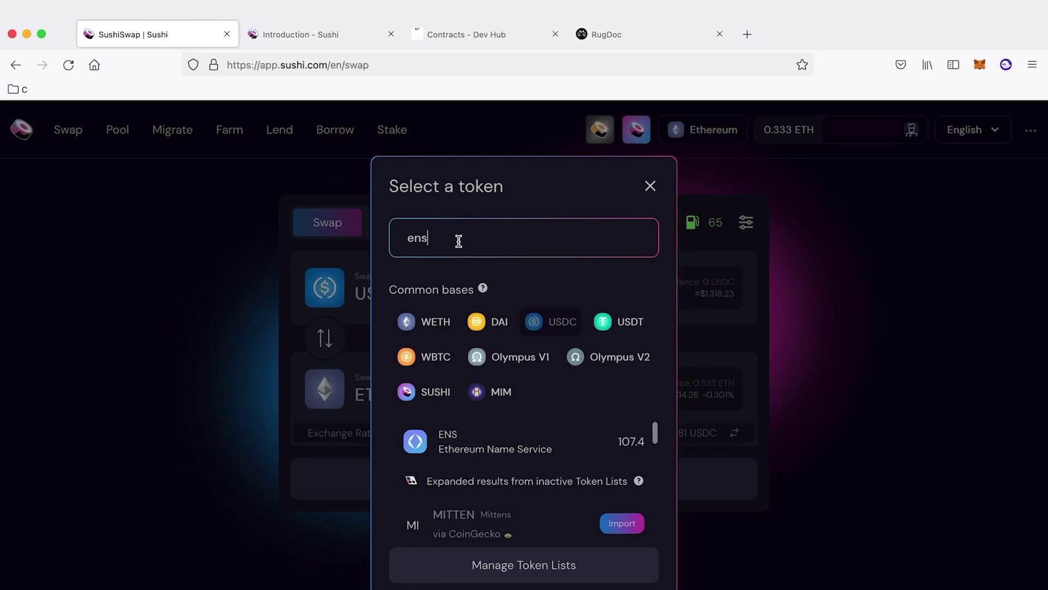
{"action": "left_click", "coordinate": [414, 445]}
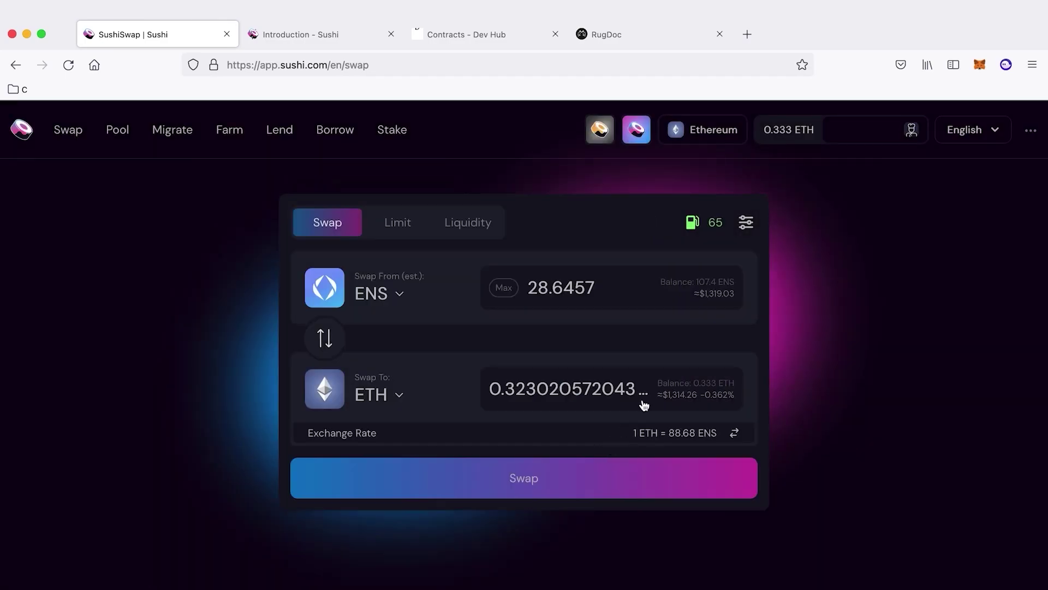
Step: Try the maximum ENS amount in the swap, and set the amount to 1 ENS
{"action": "left_click", "coordinate": [501, 288]}
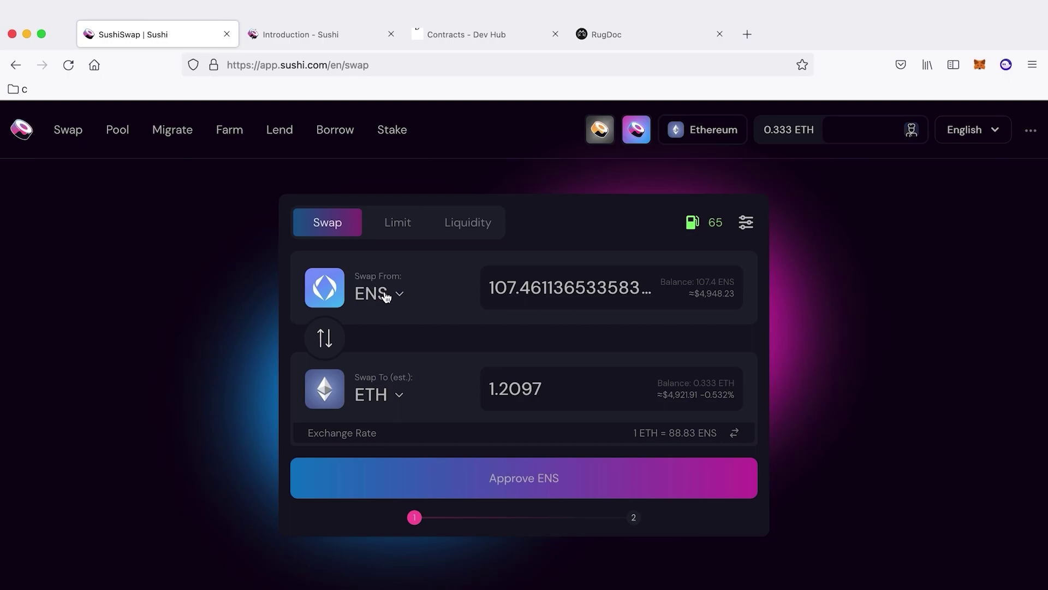
{"action": "double_click", "coordinate": [512, 282]}
{"action": "type", "text": "1"}
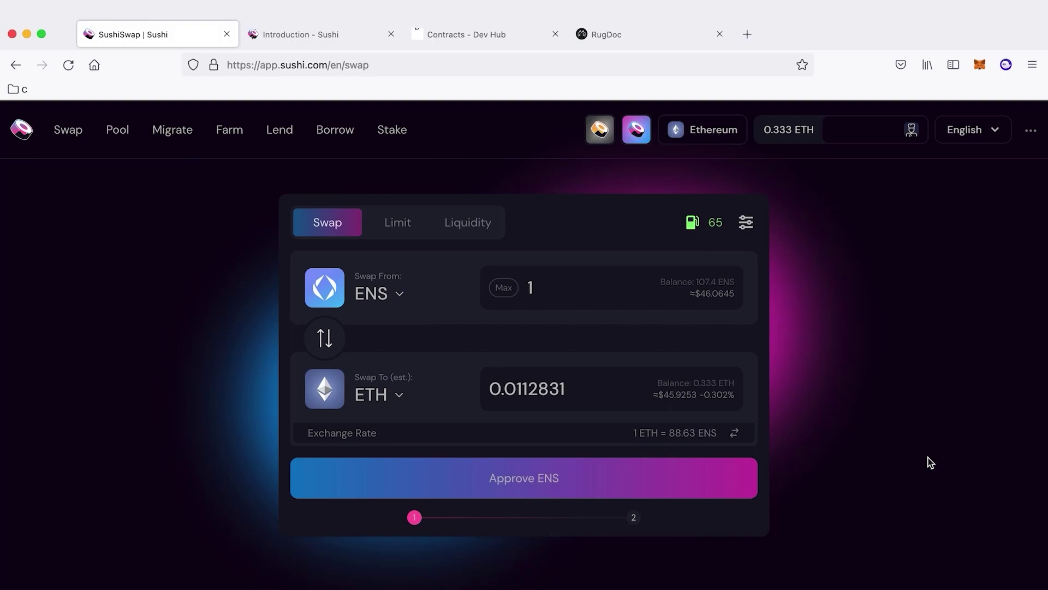
Step: Request approval for SushiSwap to spend ENS and bring MetaMask's permission window fully into view
{"action": "left_click", "coordinate": [514, 490]}
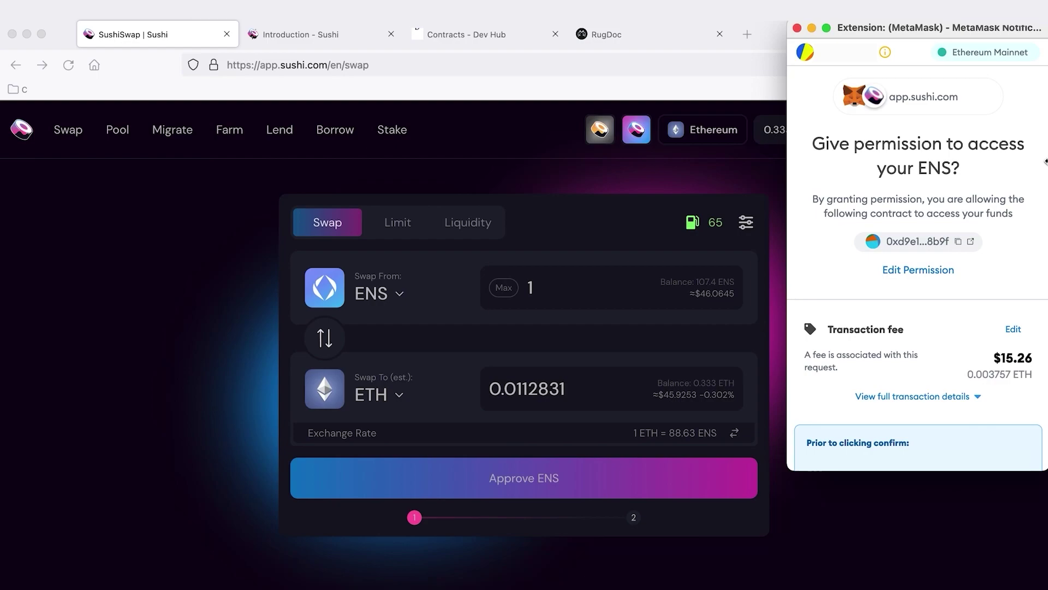
{"action": "left_click_drag", "start_coordinate": [871, 26], "coordinate": [754, 125]}
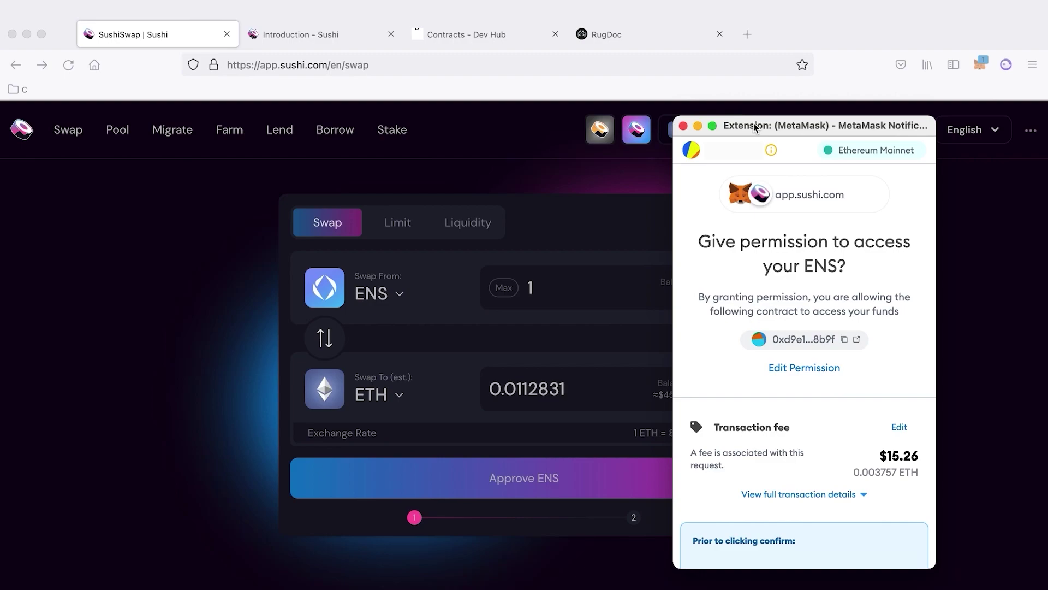
{"action": "left_click_drag", "start_coordinate": [754, 123], "coordinate": [755, 123]}
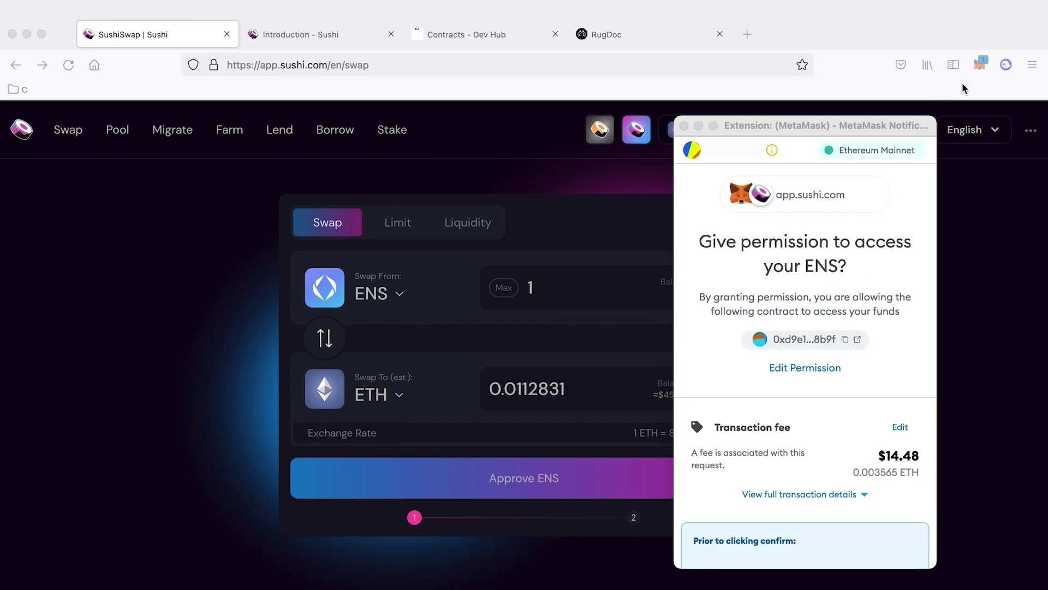
Step: Open the contract requesting ENS access on Etherscan from the MetaMask permission request and look through its details
{"action": "left_click", "coordinate": [982, 64]}
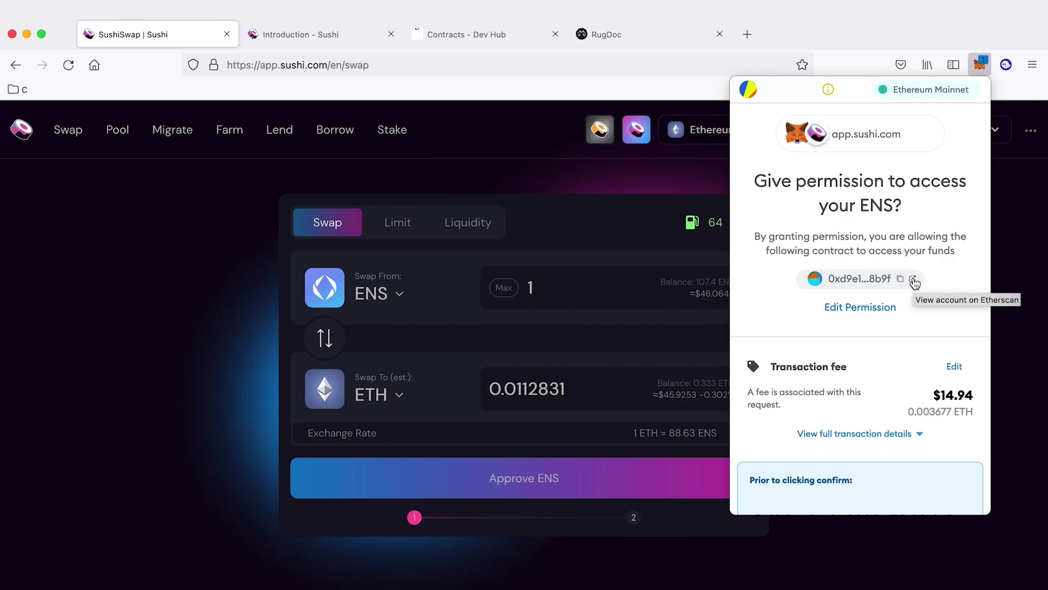
{"action": "left_click", "coordinate": [914, 280]}
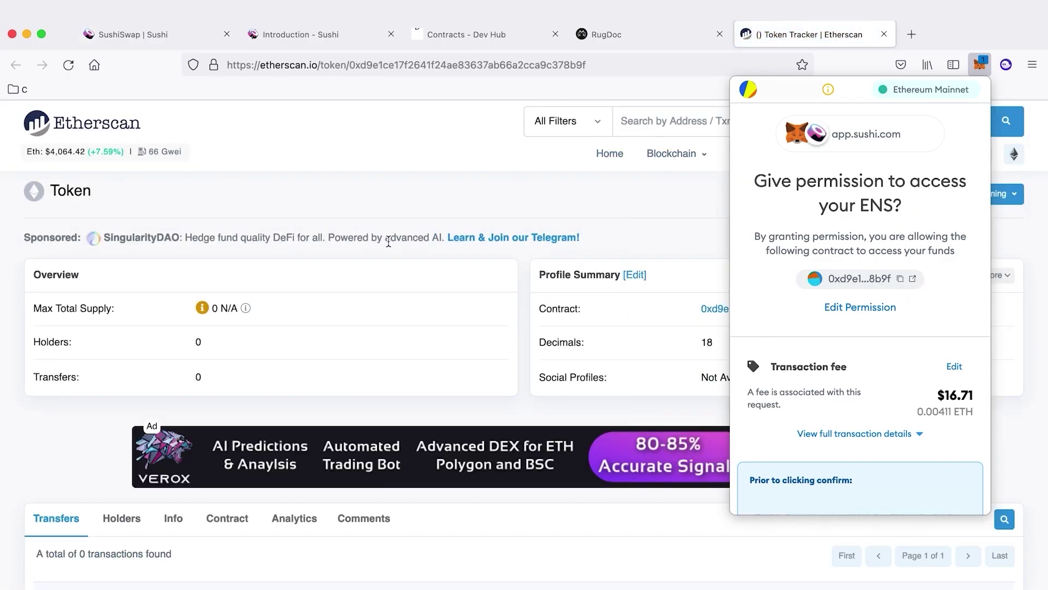
{"action": "scroll", "coordinate": [420, 232], "scroll_direction": "down", "scroll_amount": 5}
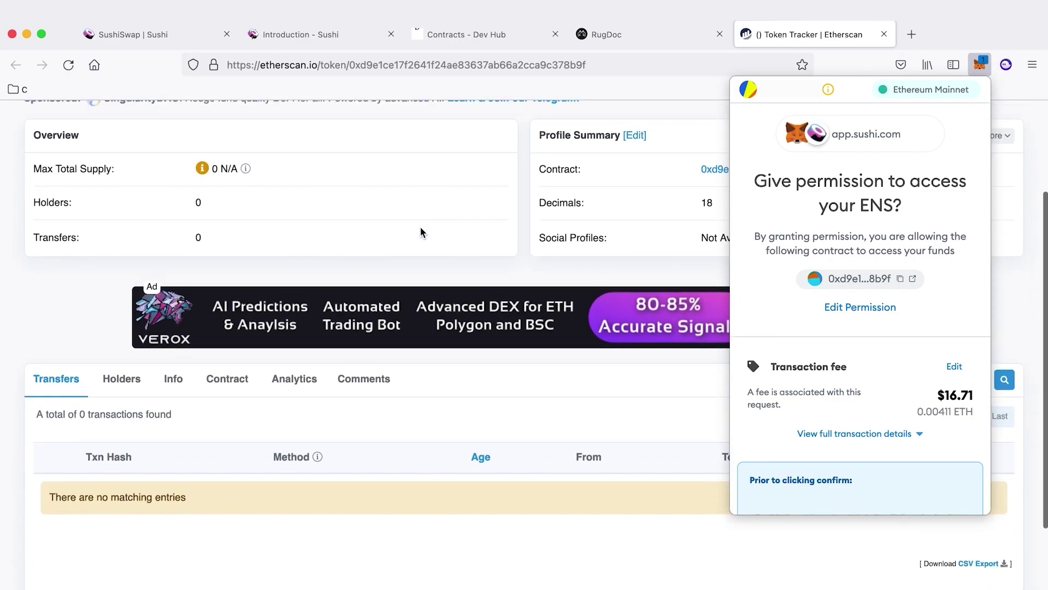
{"action": "scroll", "coordinate": [420, 233], "scroll_direction": "up", "scroll_amount": 5}
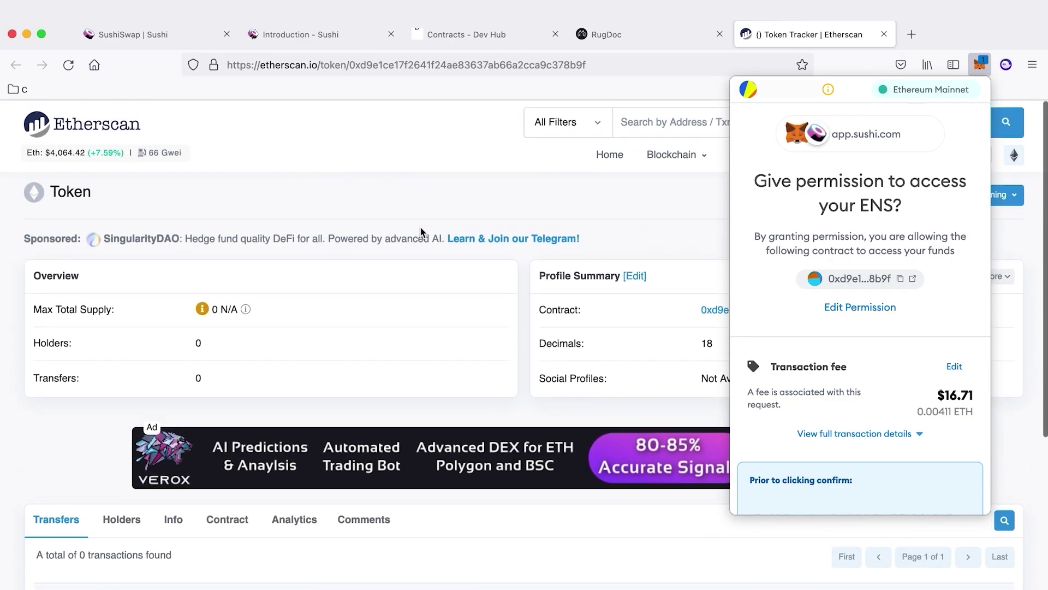
{"action": "scroll", "coordinate": [420, 232], "scroll_direction": "down", "scroll_amount": 10}
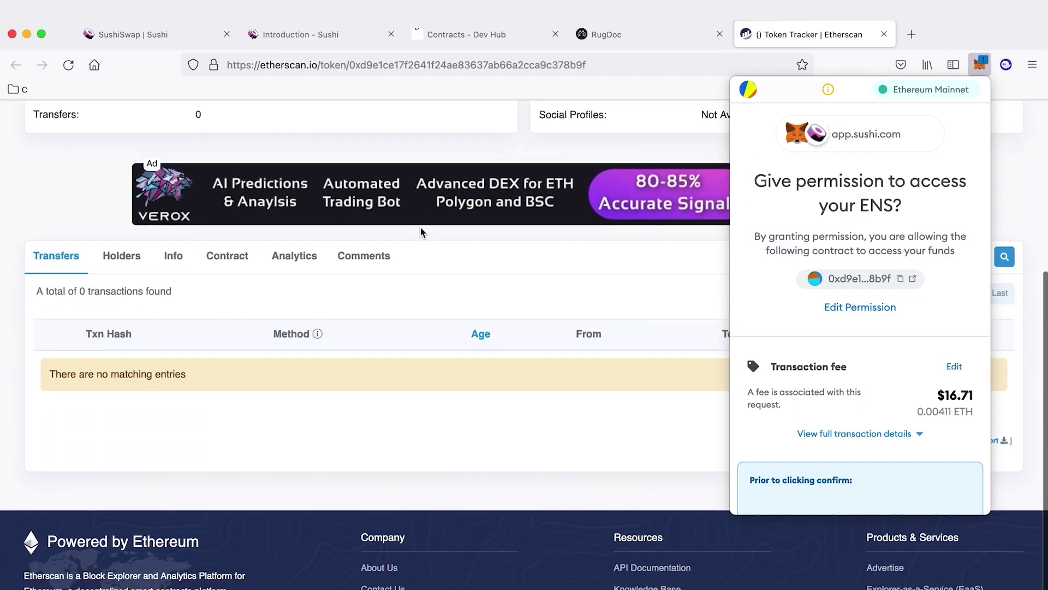
{"action": "scroll", "coordinate": [423, 213], "scroll_direction": "up", "scroll_amount": 10}
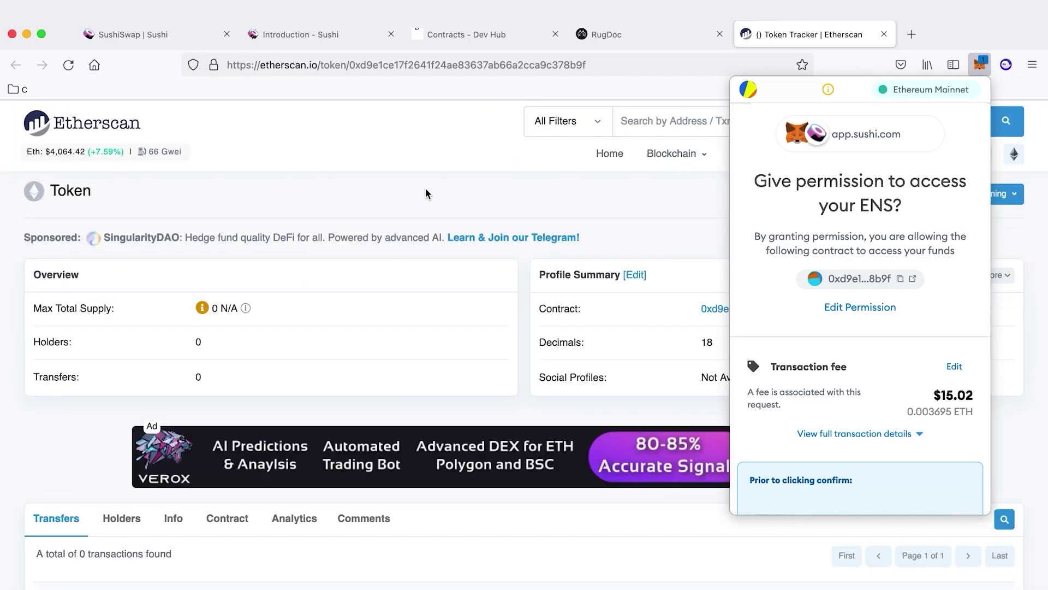
Step: Look over the token page's overview and transfers on Etherscan, and highlight the contract address in the page URL
{"action": "scroll", "coordinate": [427, 193], "scroll_direction": "down", "scroll_amount": 5}
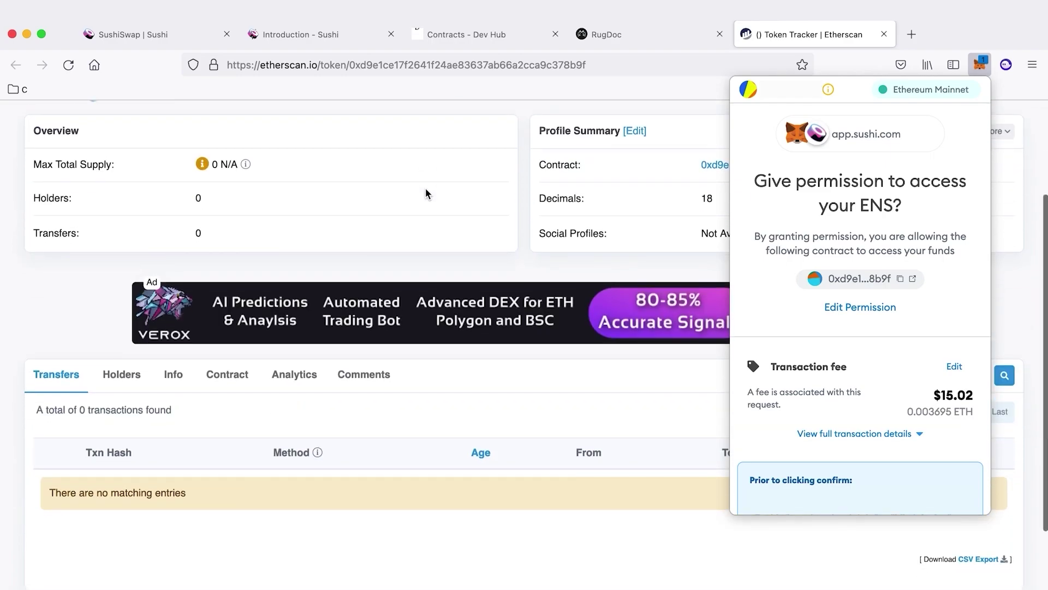
{"action": "scroll", "coordinate": [427, 194], "scroll_direction": "up", "scroll_amount": 5}
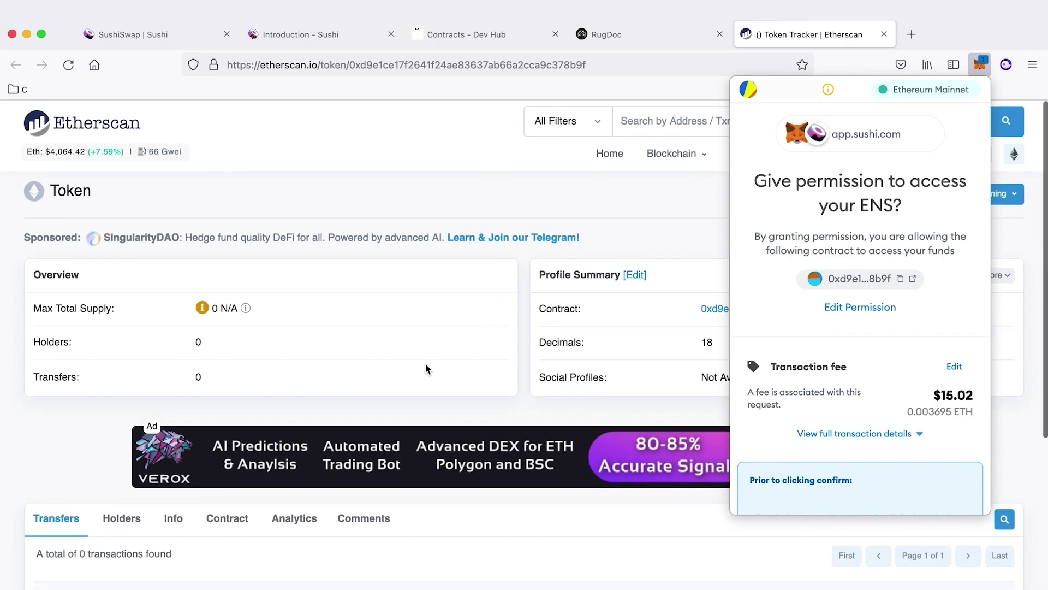
{"action": "left_click_drag", "start_coordinate": [851, 103], "coordinate": [611, 86]}
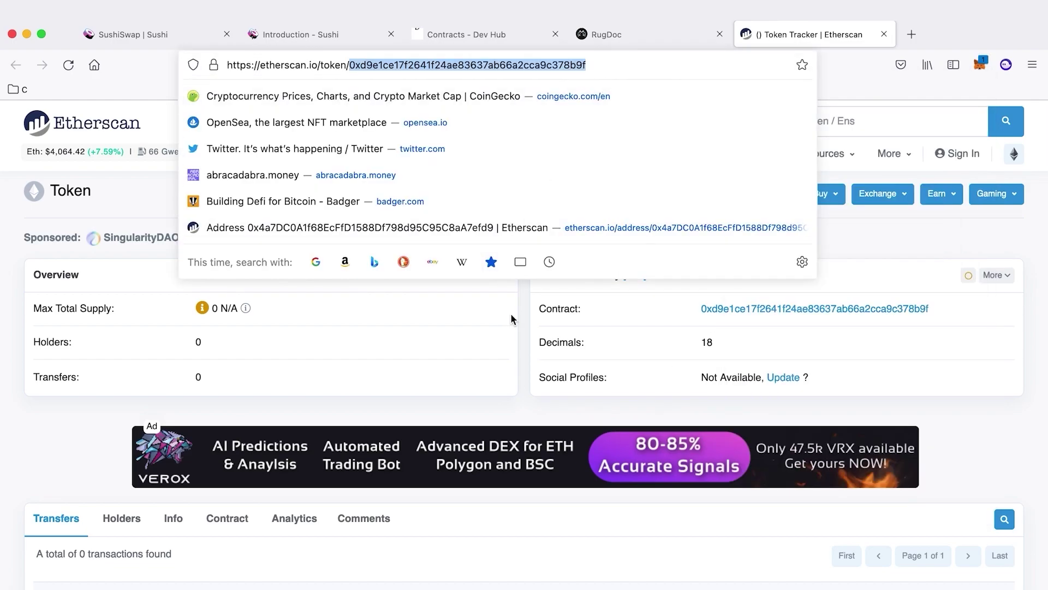
{"action": "left_click", "coordinate": [520, 408]}
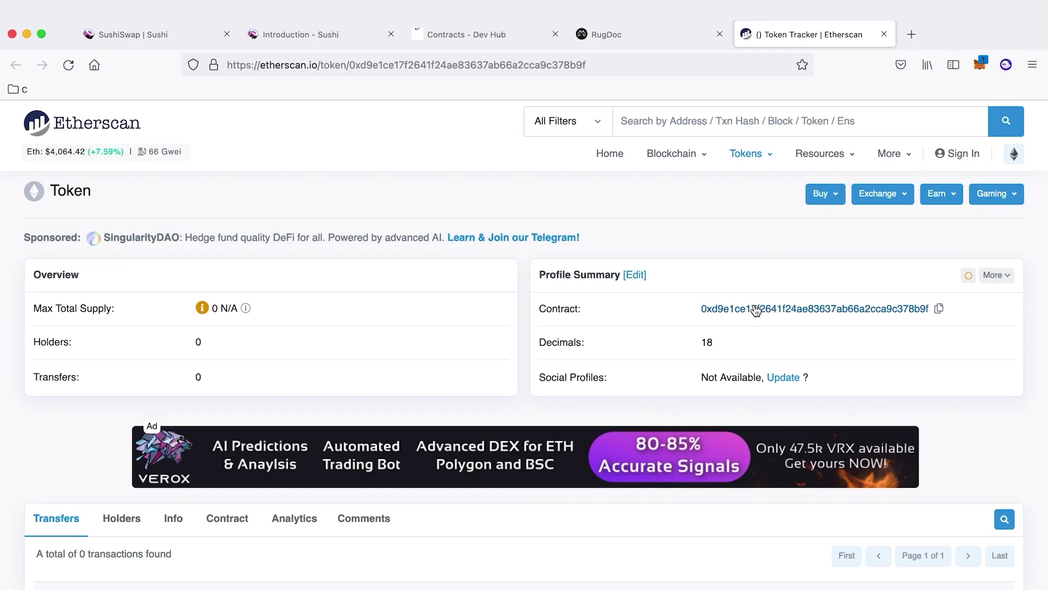
Step: Show the contract's read functions on the token page and look through the list from WETH to quote
{"action": "scroll", "coordinate": [301, 423], "scroll_direction": "down", "scroll_amount": 4}
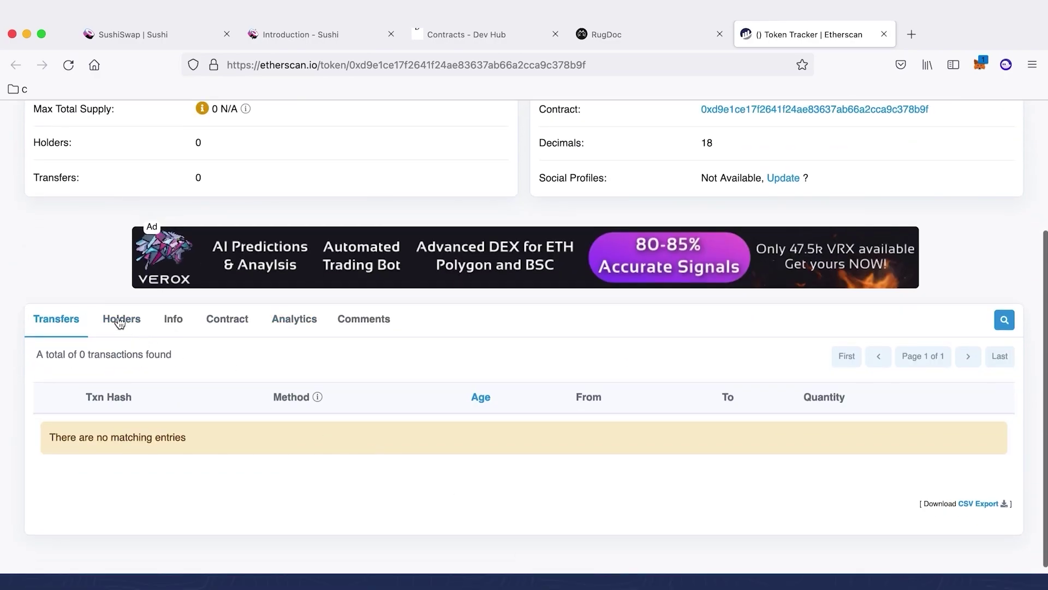
{"action": "left_click", "coordinate": [218, 320]}
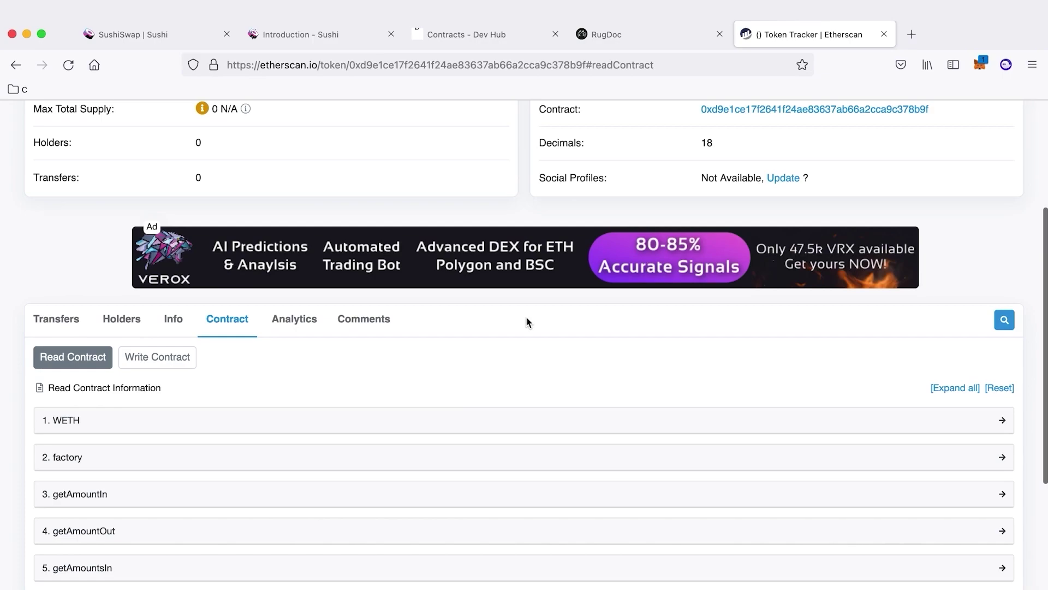
{"action": "scroll", "coordinate": [526, 321], "scroll_direction": "down", "scroll_amount": 3}
{"action": "scroll", "coordinate": [526, 321], "scroll_direction": "down", "scroll_amount": 1}
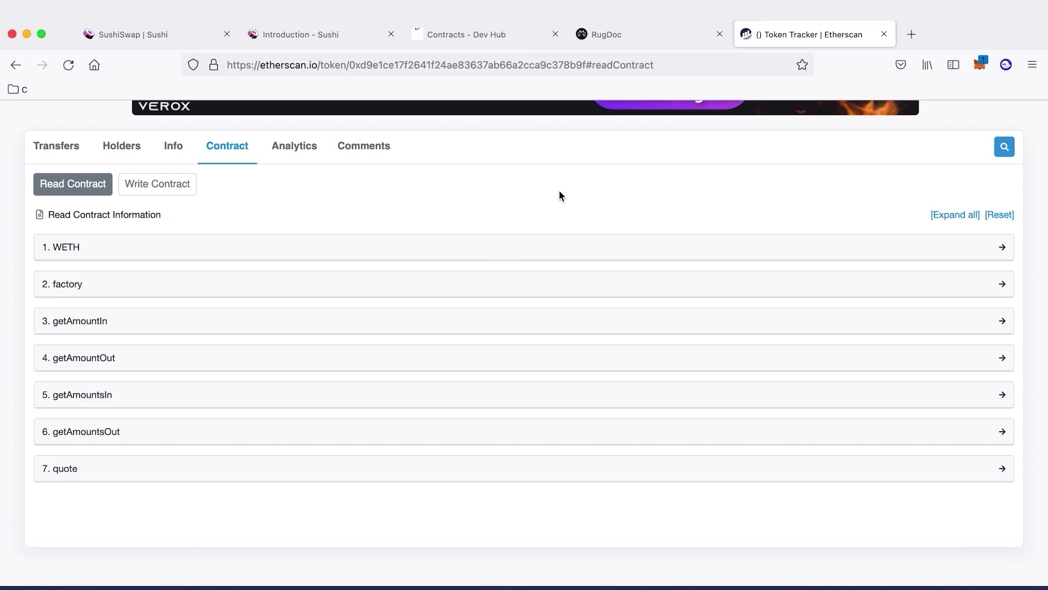
{"action": "scroll", "coordinate": [560, 191], "scroll_direction": "up", "scroll_amount": 1}
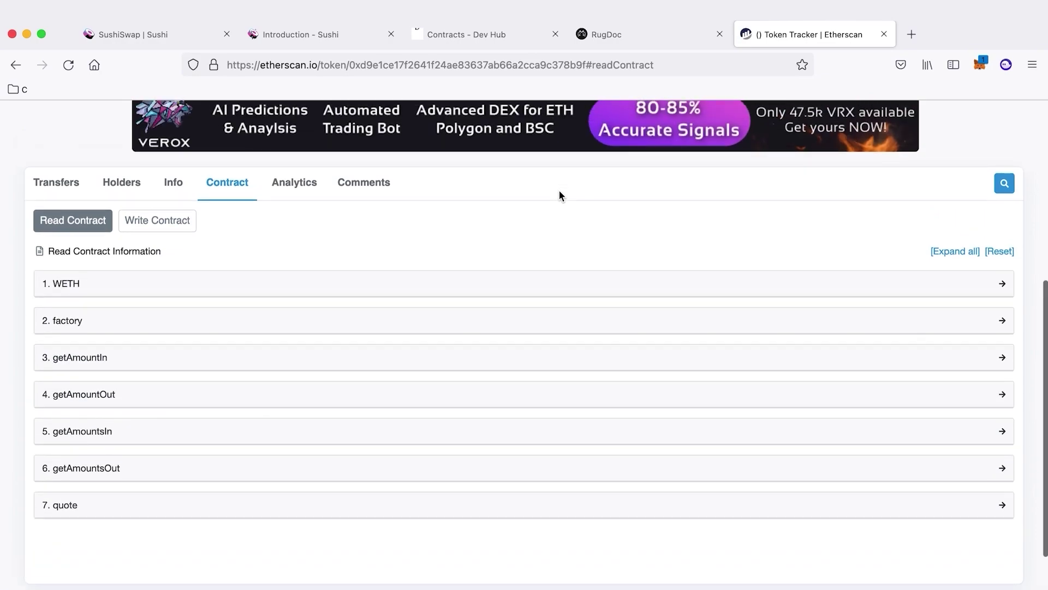
{"action": "scroll", "coordinate": [558, 196], "scroll_direction": "up", "scroll_amount": 8}
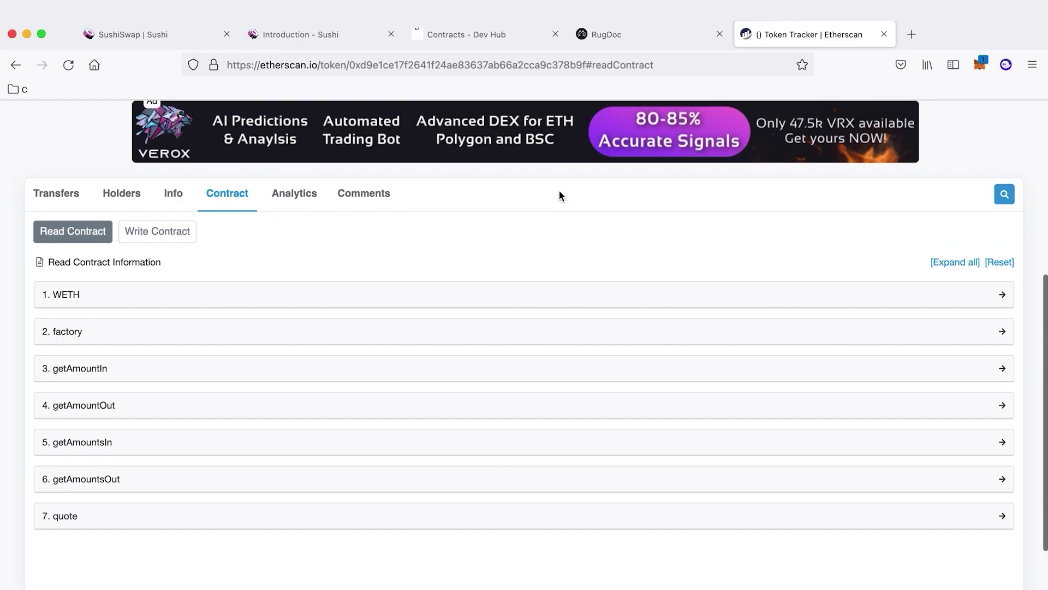
{"action": "scroll", "coordinate": [560, 195], "scroll_direction": "up", "scroll_amount": 2}
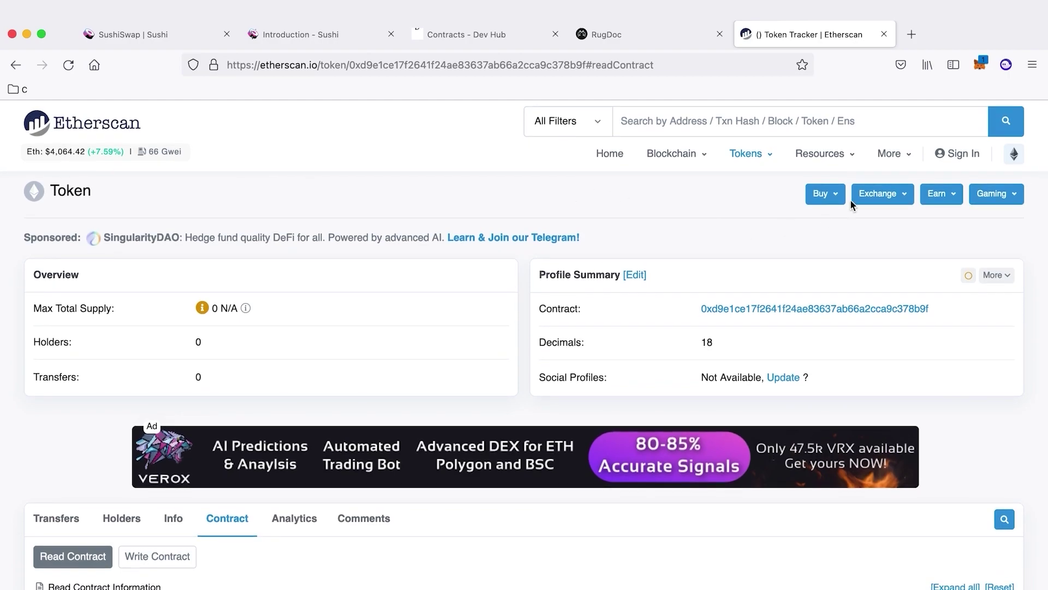
Step: Reopen MetaMask's ENS permission request, compare its contract address and review the transaction fee, and dismiss the window without answering
{"action": "left_click", "coordinate": [982, 65]}
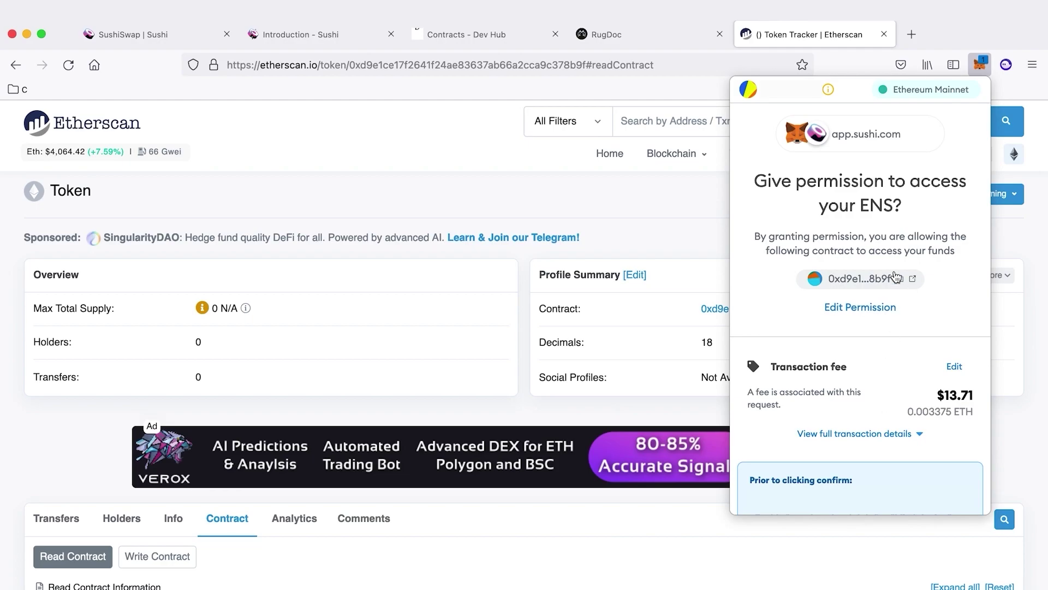
{"action": "scroll", "coordinate": [877, 372], "scroll_direction": "down", "scroll_amount": 3}
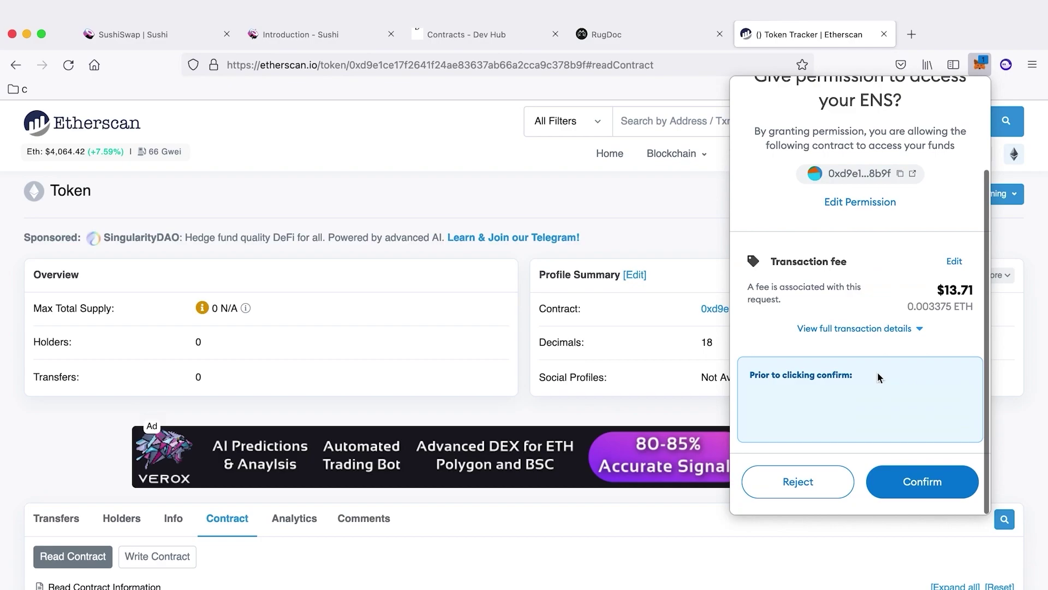
{"action": "scroll", "coordinate": [877, 372], "scroll_direction": "up", "scroll_amount": 1}
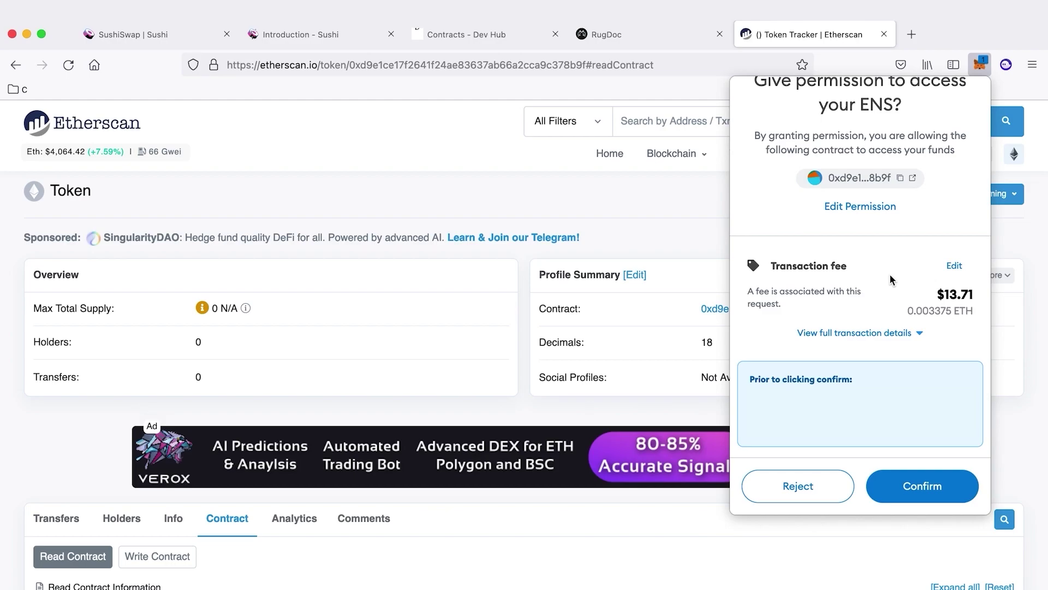
{"action": "scroll", "coordinate": [890, 277], "scroll_direction": "up", "scroll_amount": 2}
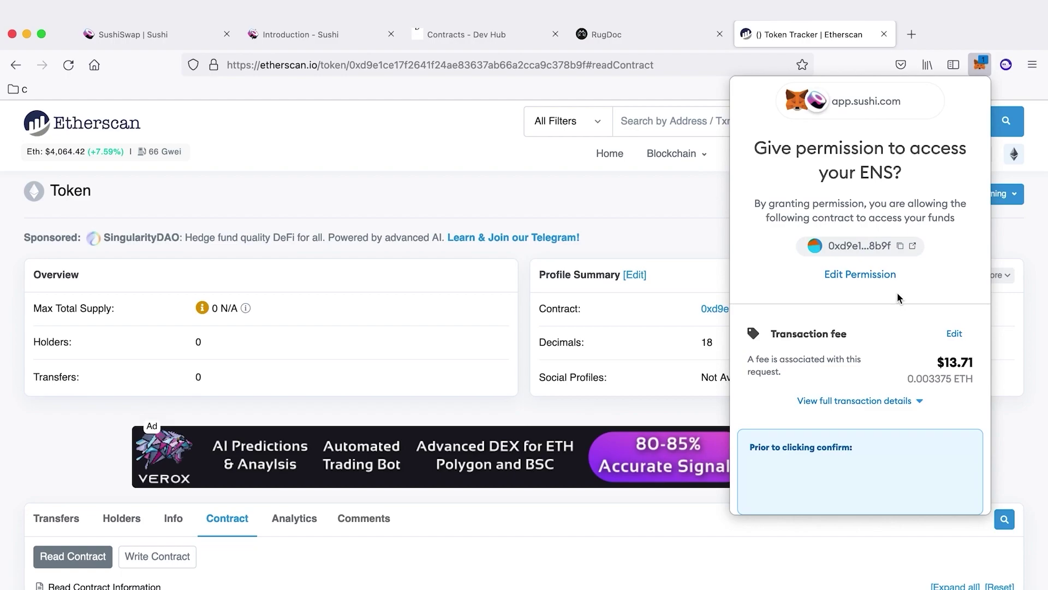
{"action": "left_click", "coordinate": [538, 213]}
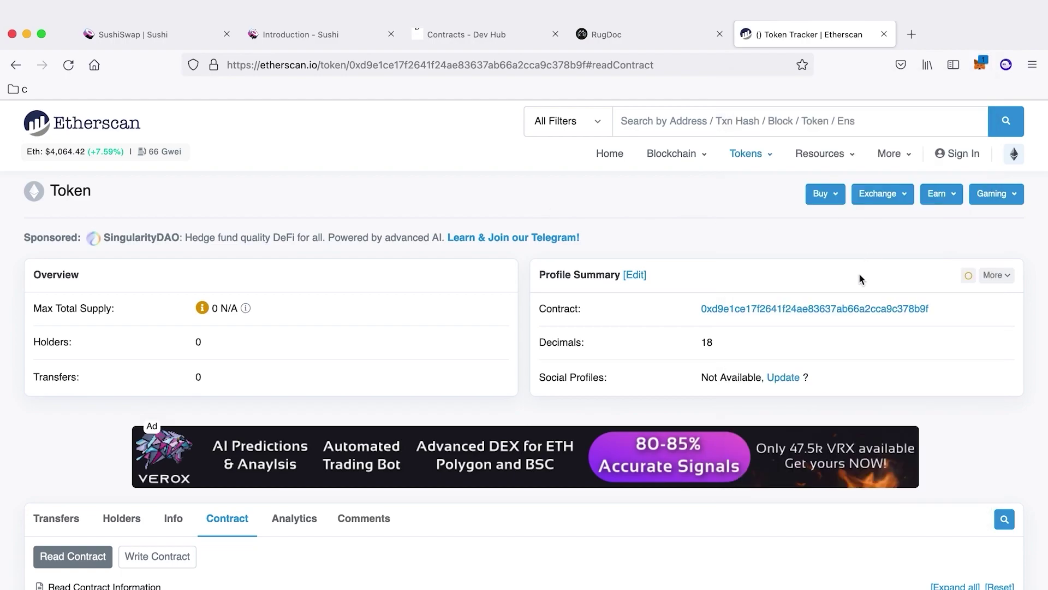
Step: Open the contract's address page from the token's profile summary and look through its overview and latest transactions
{"action": "scroll", "coordinate": [851, 283], "scroll_direction": "down", "scroll_amount": 5}
{"action": "scroll", "coordinate": [597, 283], "scroll_direction": "up", "scroll_amount": 3}
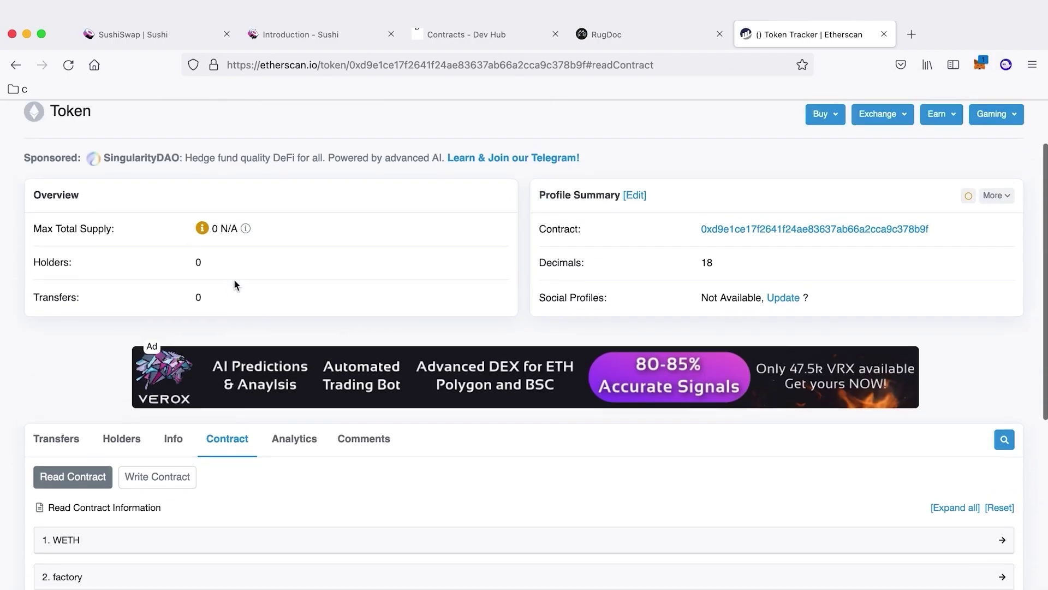
{"action": "left_click", "coordinate": [816, 228]}
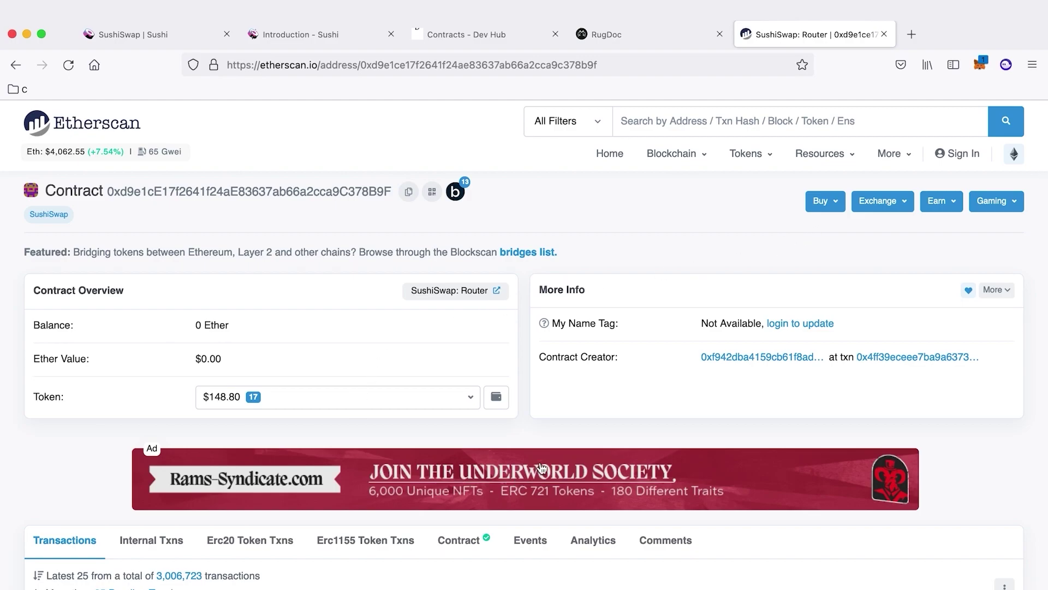
{"action": "scroll", "coordinate": [633, 426], "scroll_direction": "down", "scroll_amount": 3}
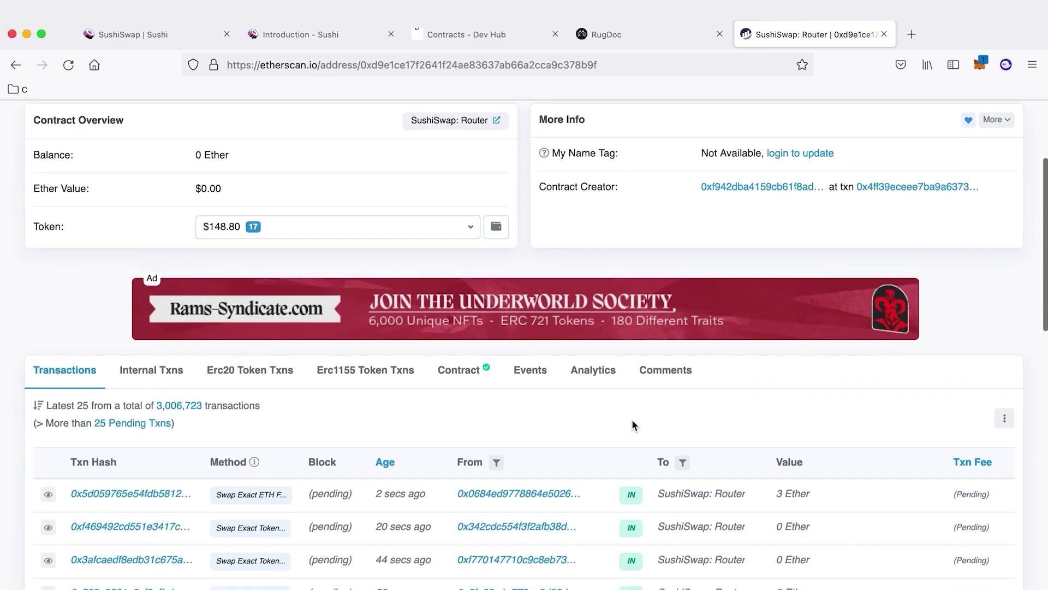
{"action": "scroll", "coordinate": [634, 426], "scroll_direction": "down", "scroll_amount": 3}
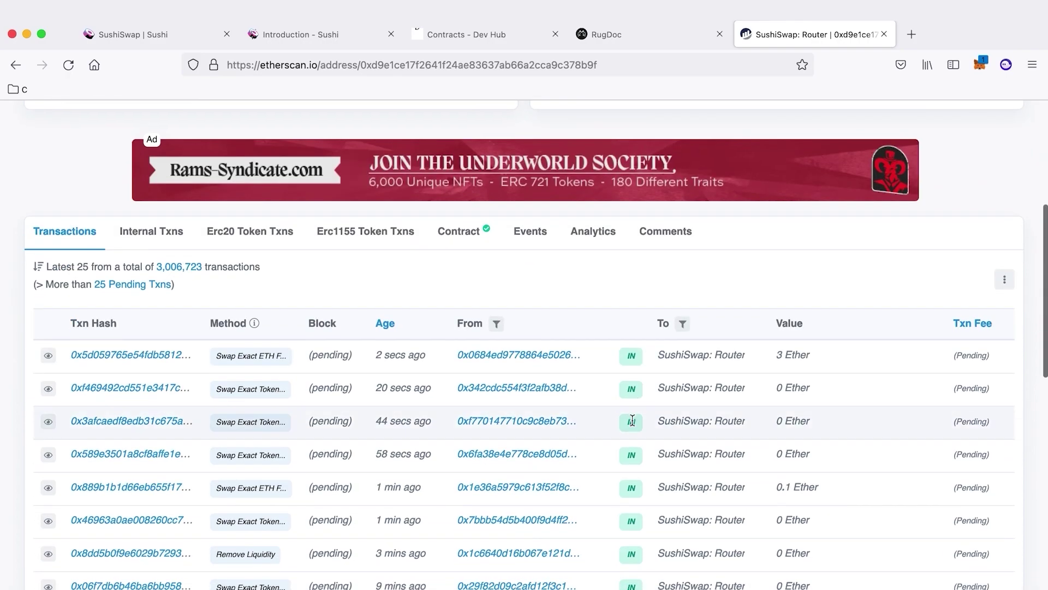
{"action": "scroll", "coordinate": [634, 425], "scroll_direction": "up", "scroll_amount": 7}
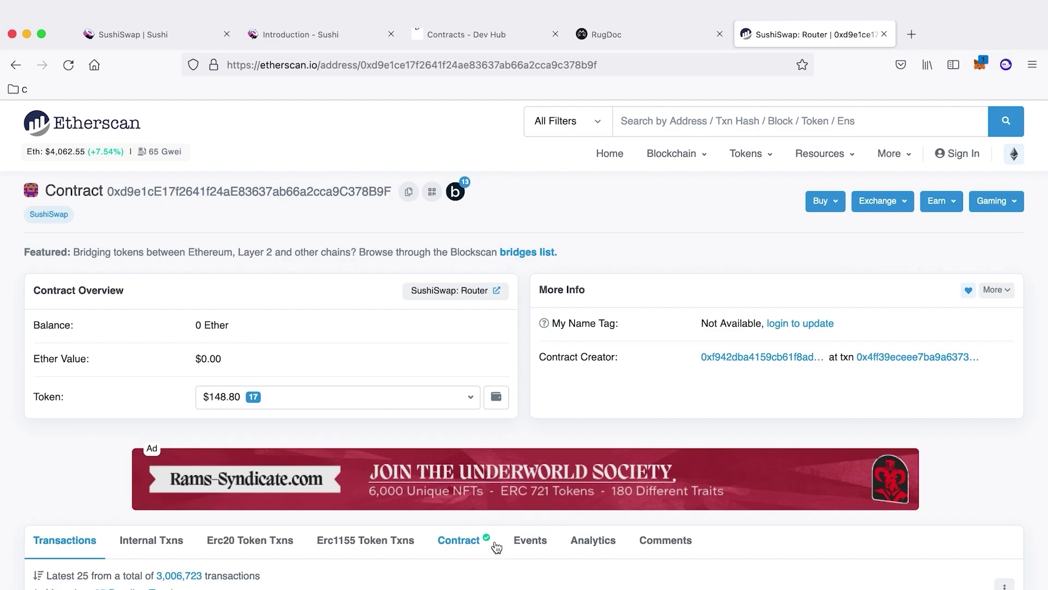
{"action": "scroll", "coordinate": [509, 563], "scroll_direction": "down", "scroll_amount": 5}
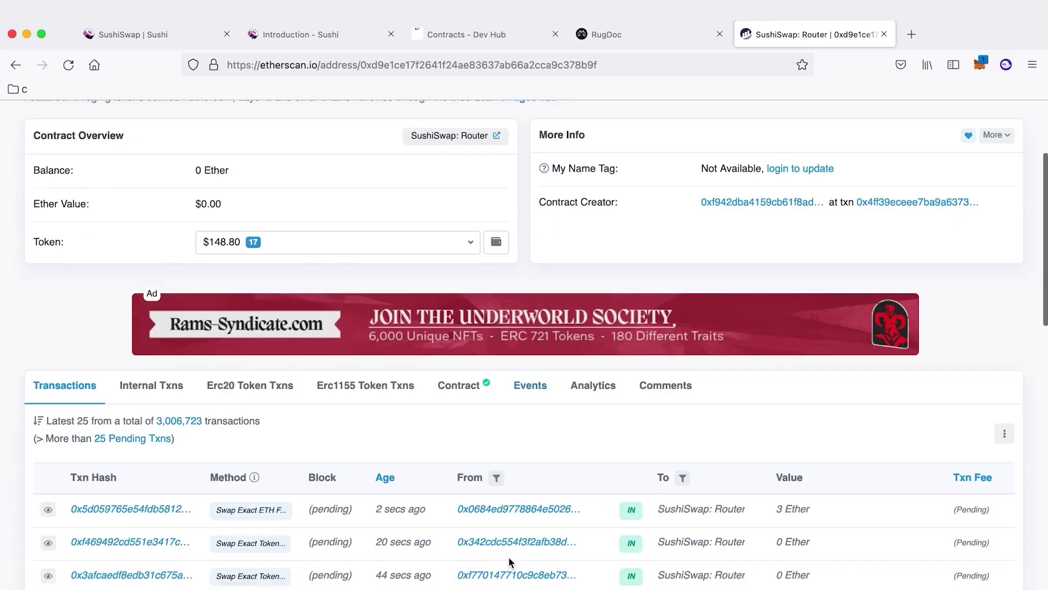
Step: Show the router contract's code section and read through its verification details and Solidity source code
{"action": "left_click", "coordinate": [460, 322]}
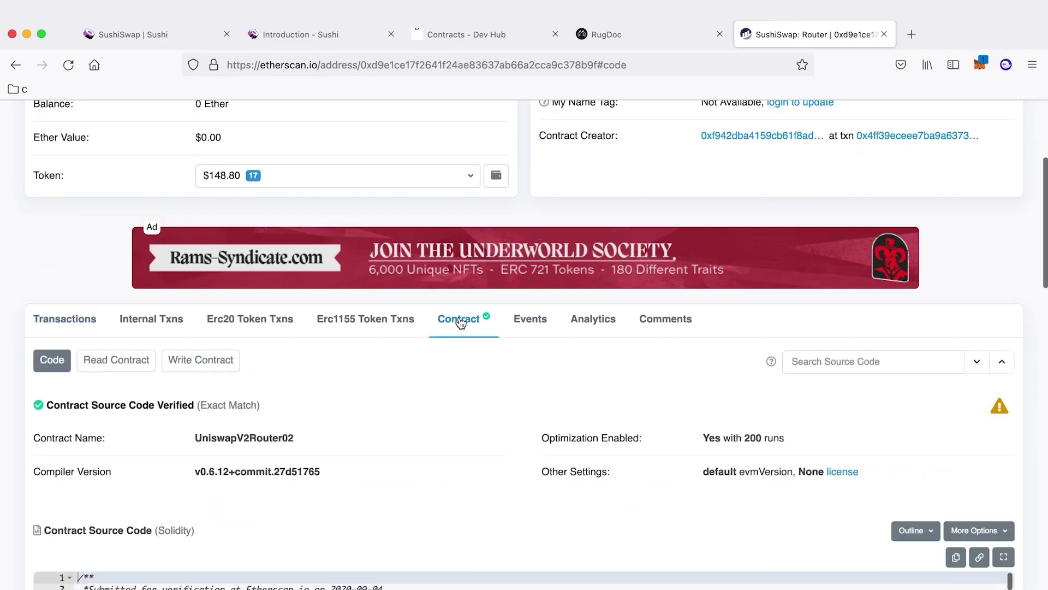
{"action": "scroll", "coordinate": [456, 436], "scroll_direction": "down", "scroll_amount": 4}
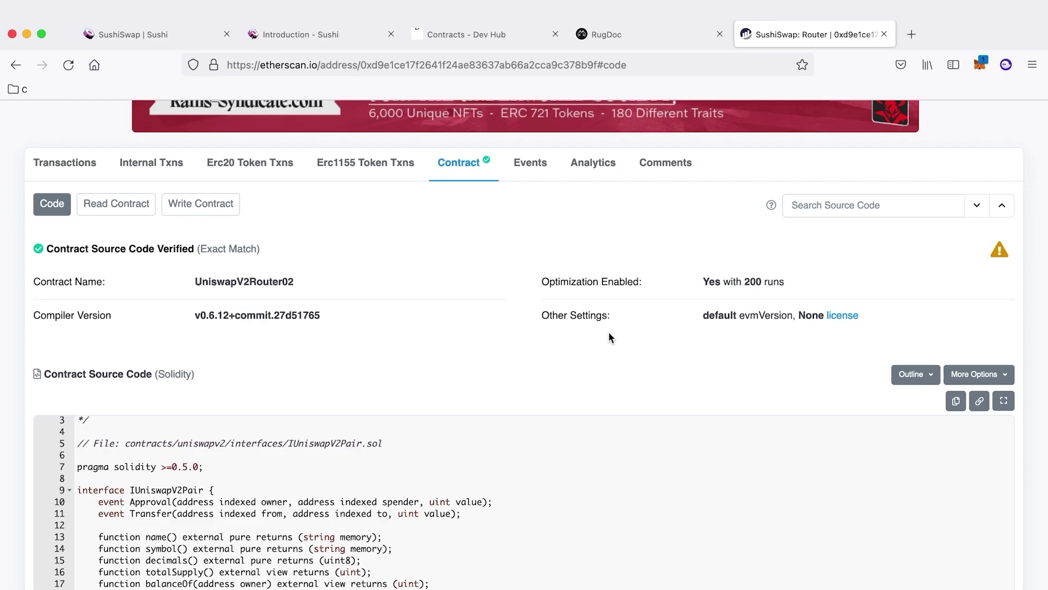
{"action": "scroll", "coordinate": [578, 531], "scroll_direction": "down", "scroll_amount": 6}
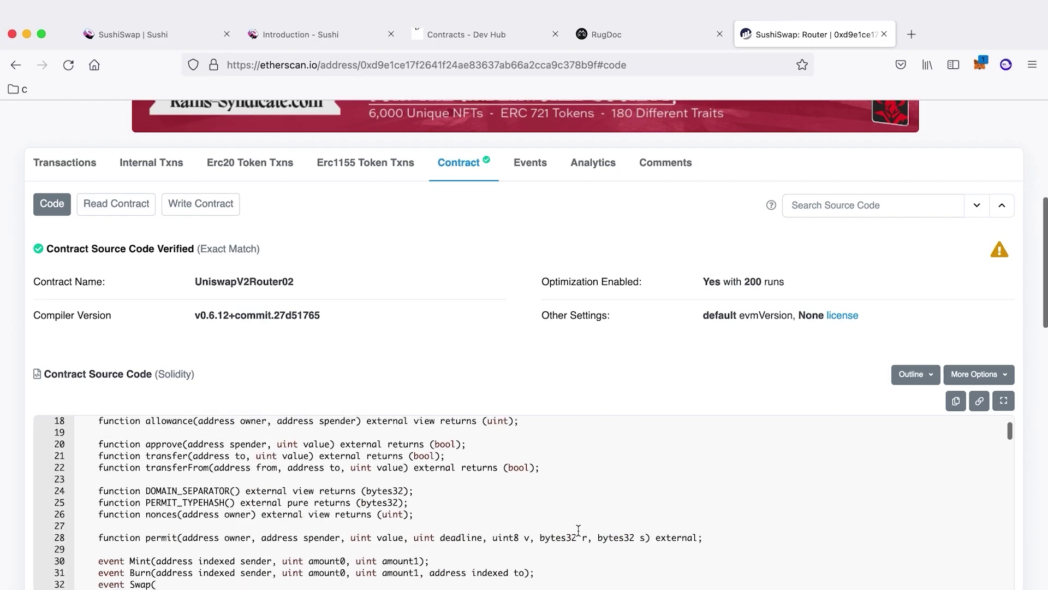
{"action": "scroll", "coordinate": [578, 531], "scroll_direction": "up", "scroll_amount": 6}
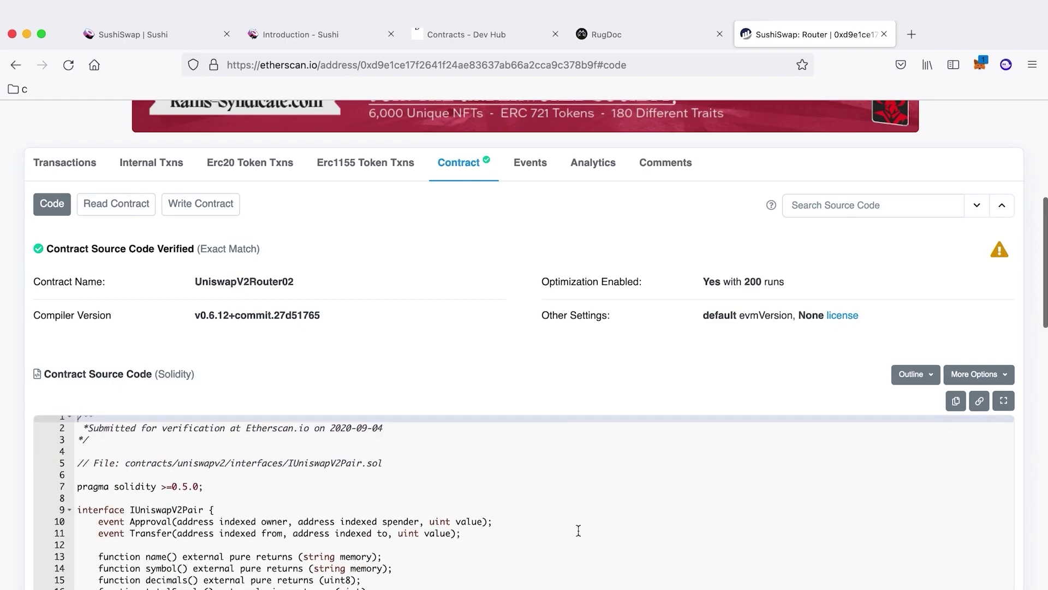
{"action": "scroll", "coordinate": [579, 531], "scroll_direction": "down", "scroll_amount": 10}
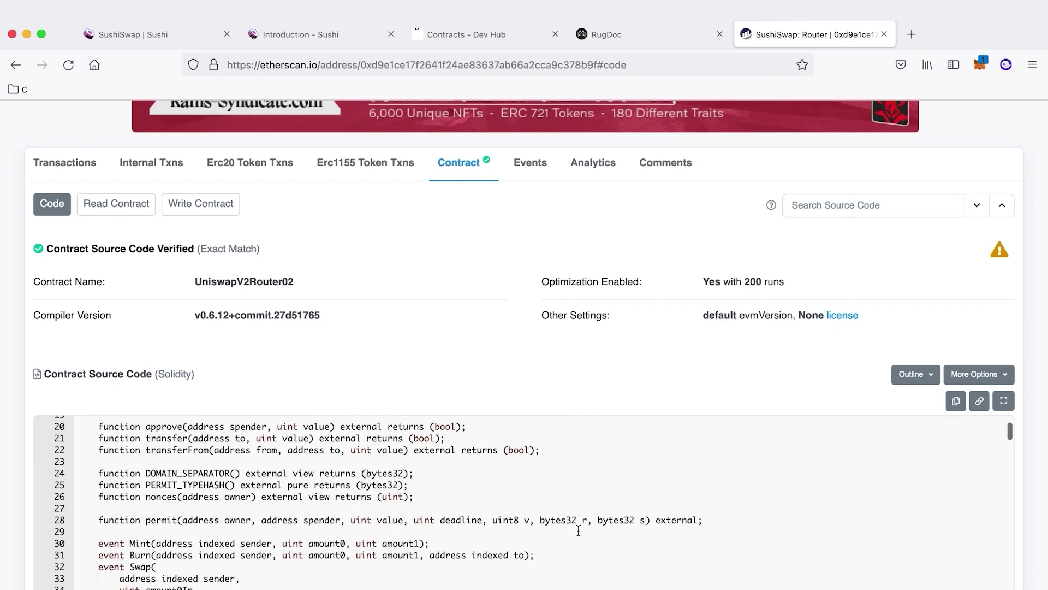
{"action": "scroll", "coordinate": [578, 531], "scroll_direction": "down", "scroll_amount": 11}
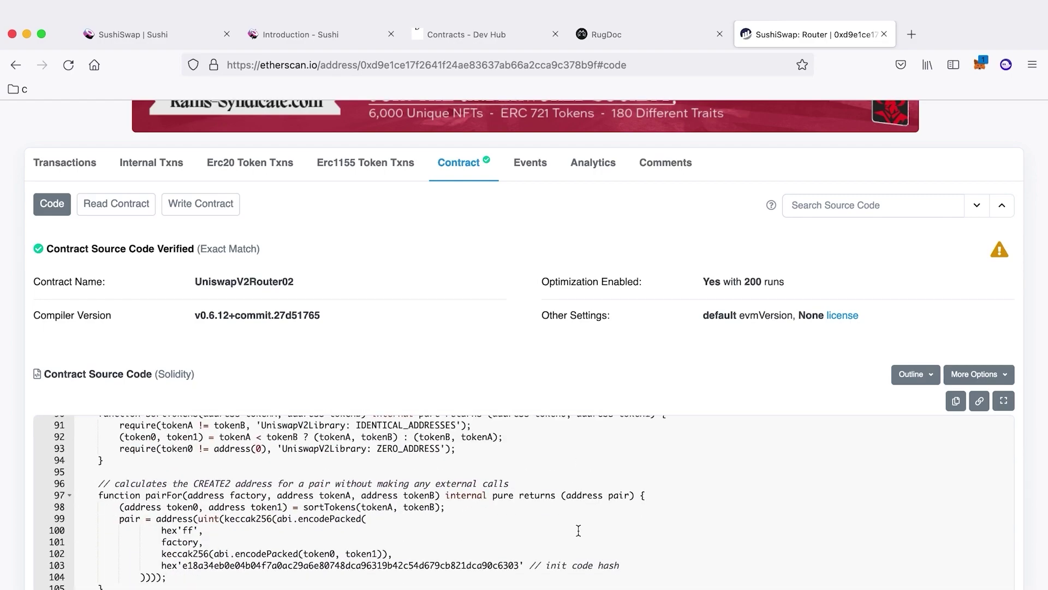
{"action": "scroll", "coordinate": [579, 531], "scroll_direction": "down", "scroll_amount": 14}
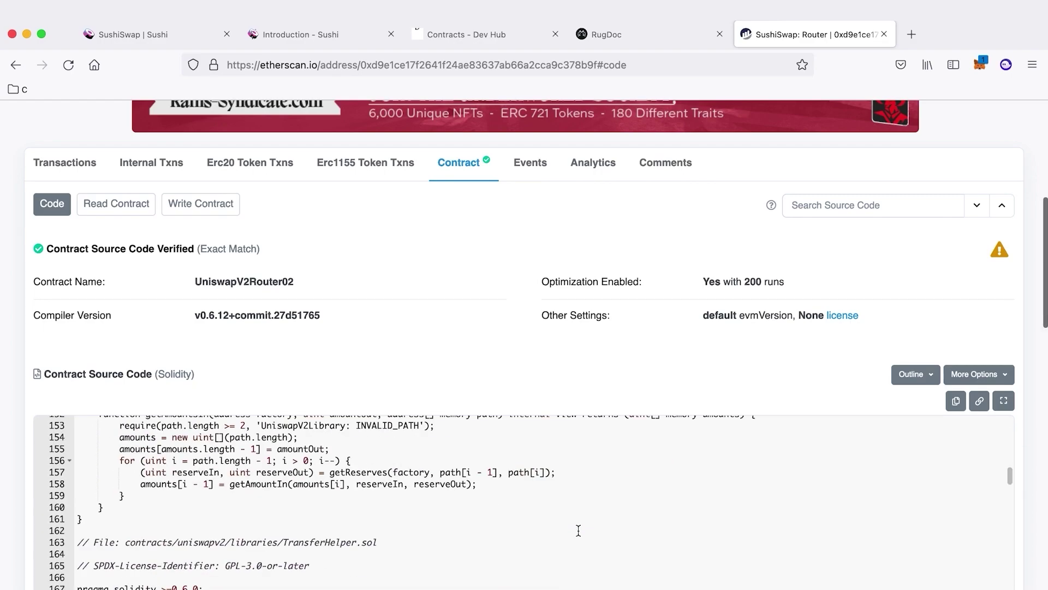
{"action": "scroll", "coordinate": [578, 531], "scroll_direction": "up", "scroll_amount": 20}
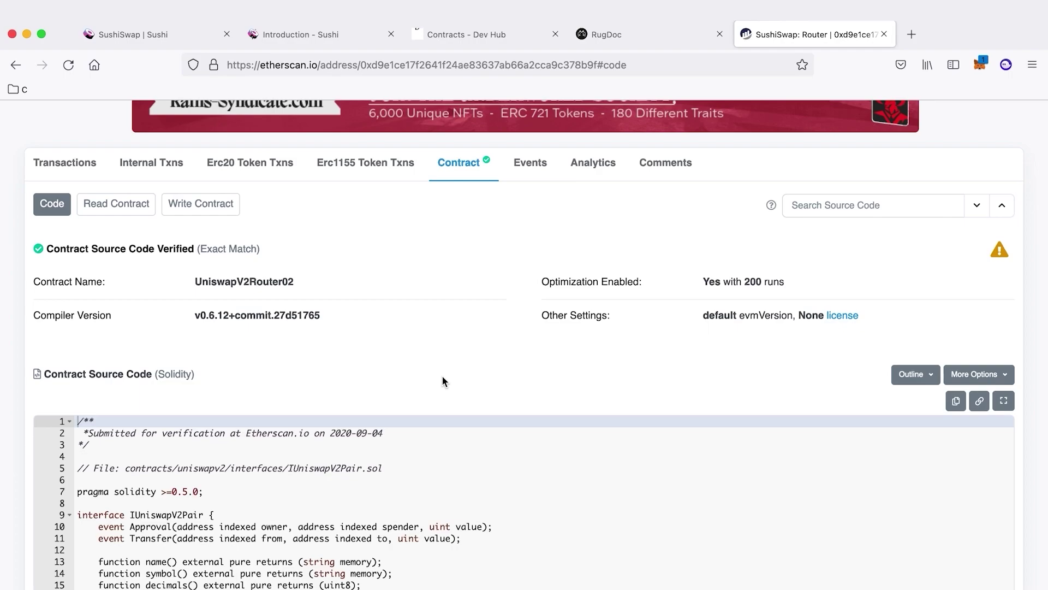
{"action": "scroll", "coordinate": [443, 381], "scroll_direction": "up", "scroll_amount": 2}
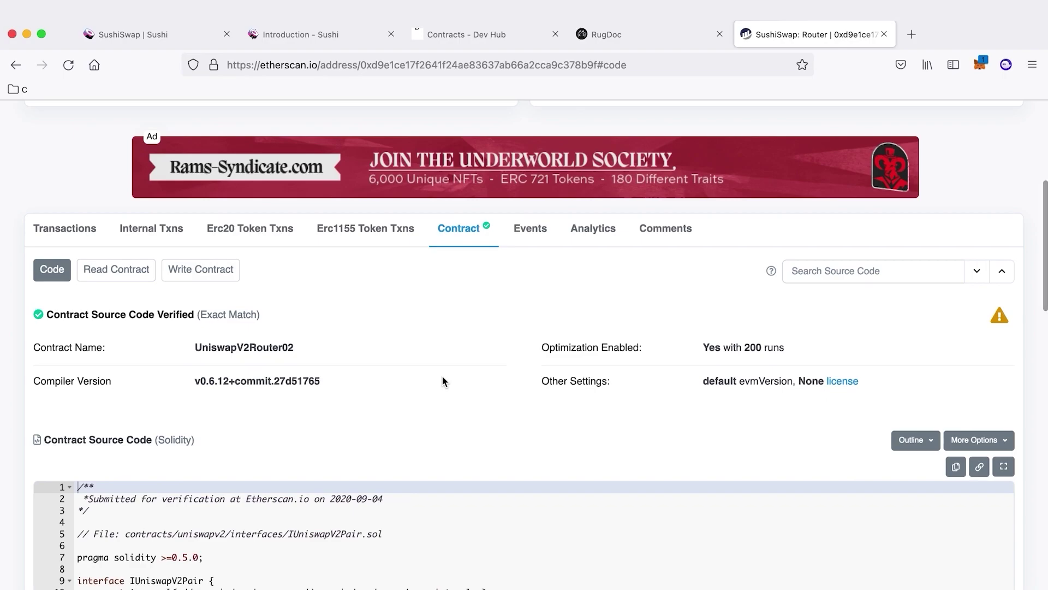
{"action": "scroll", "coordinate": [442, 381], "scroll_direction": "down", "scroll_amount": 1}
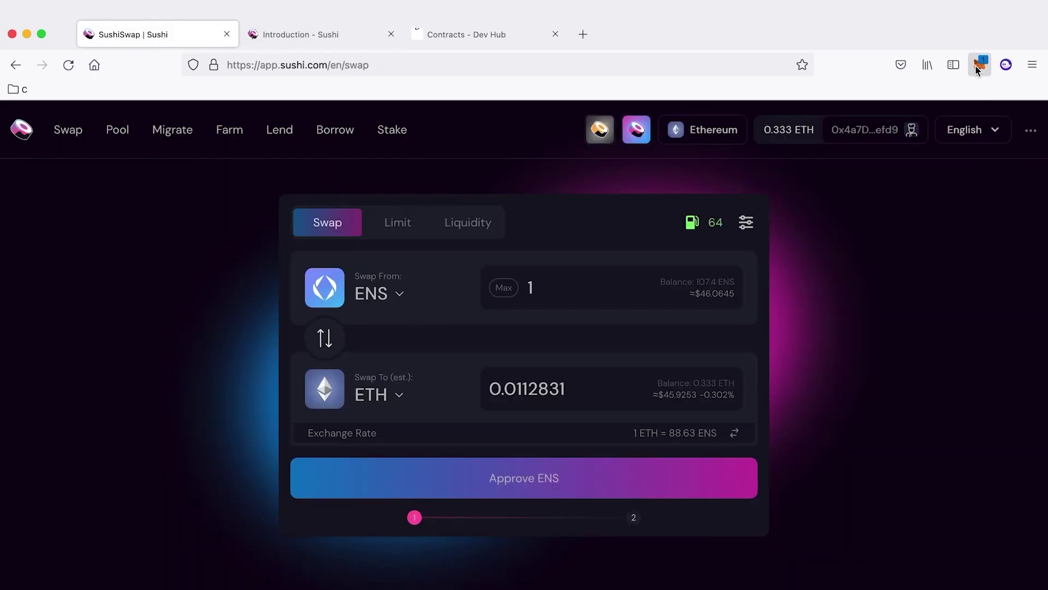
Step: Reopen MetaMask's pending ENS permission request and show the requesting contract on Etherscan
{"action": "left_click", "coordinate": [976, 62]}
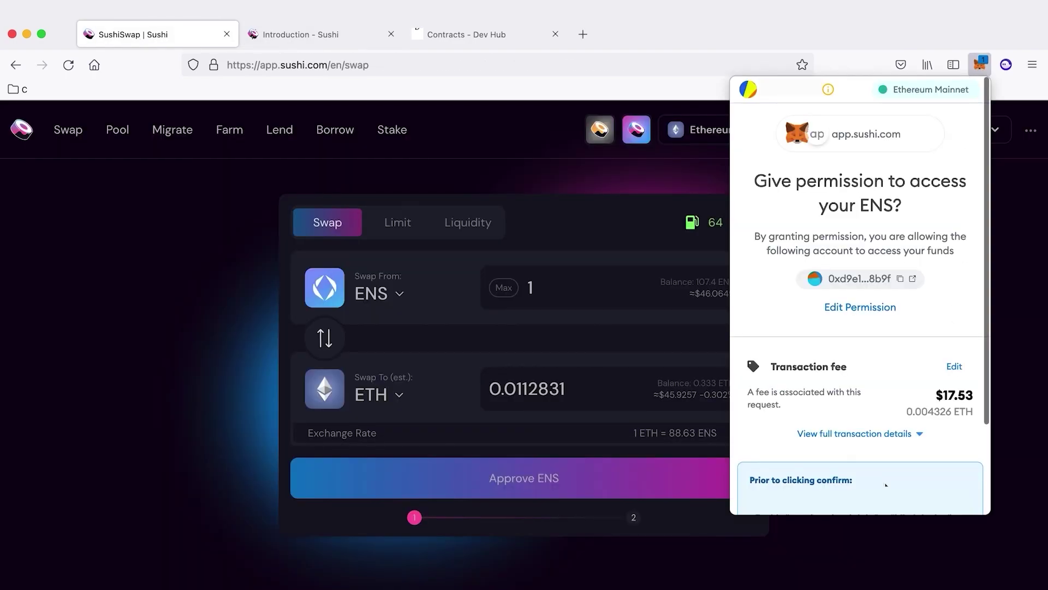
{"action": "scroll", "coordinate": [897, 468], "scroll_direction": "down", "scroll_amount": 3}
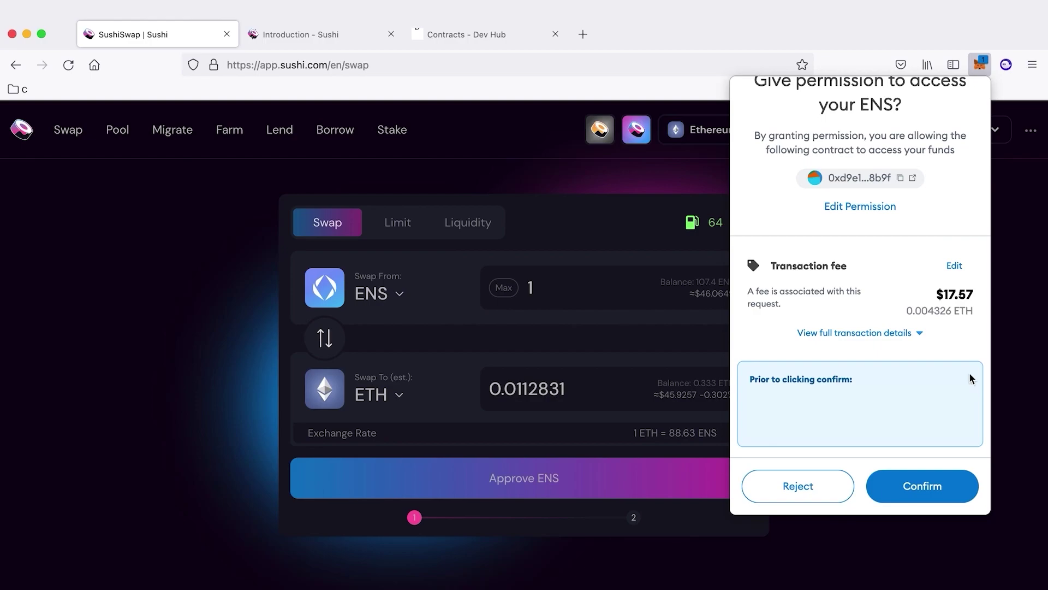
{"action": "left_click", "coordinate": [913, 179]}
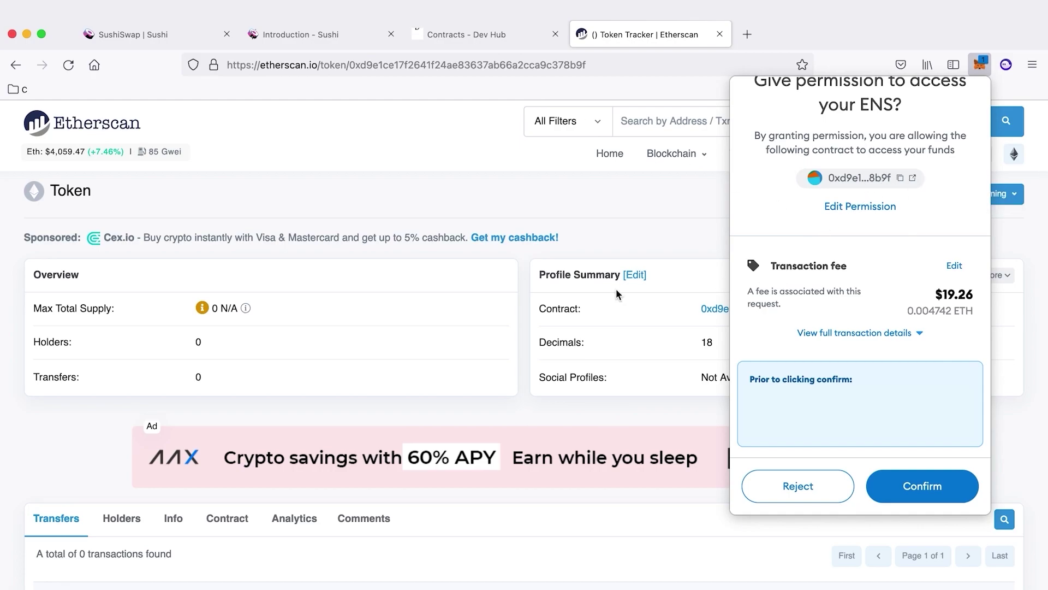
Step: Look through the token page's transfers and the contract's read functions, and return to the transfers list
{"action": "scroll", "coordinate": [377, 305], "scroll_direction": "down", "scroll_amount": 3}
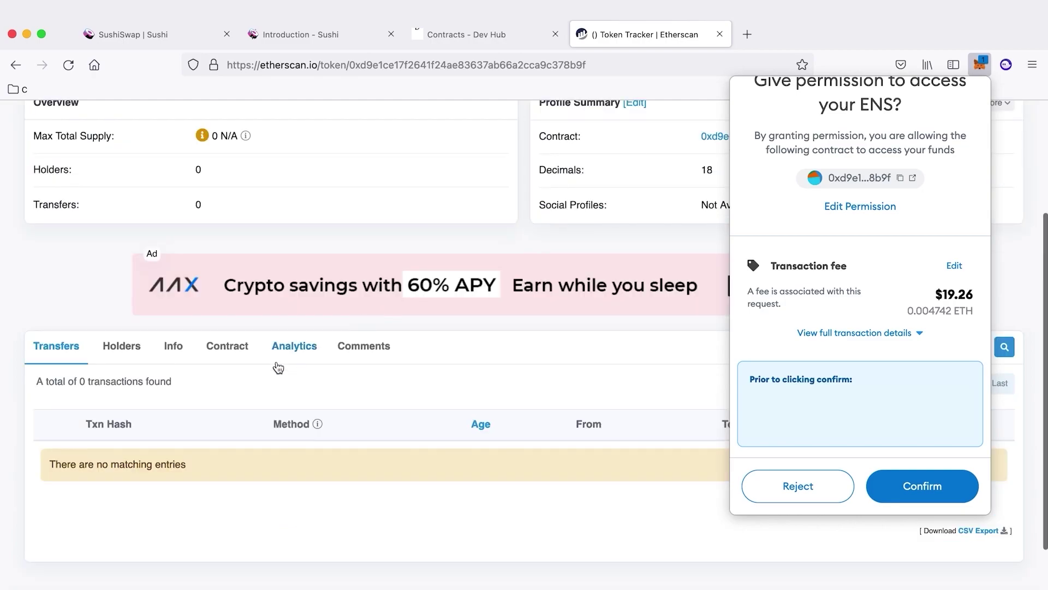
{"action": "left_click", "coordinate": [227, 352]}
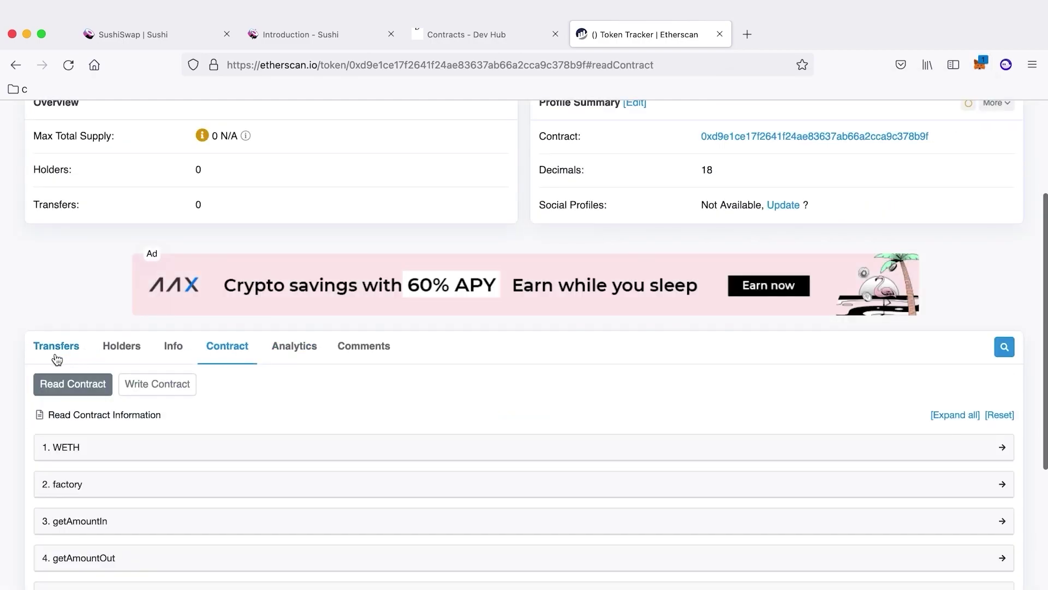
{"action": "left_click", "coordinate": [57, 357]}
{"action": "scroll", "coordinate": [313, 317], "scroll_direction": "up", "scroll_amount": 3}
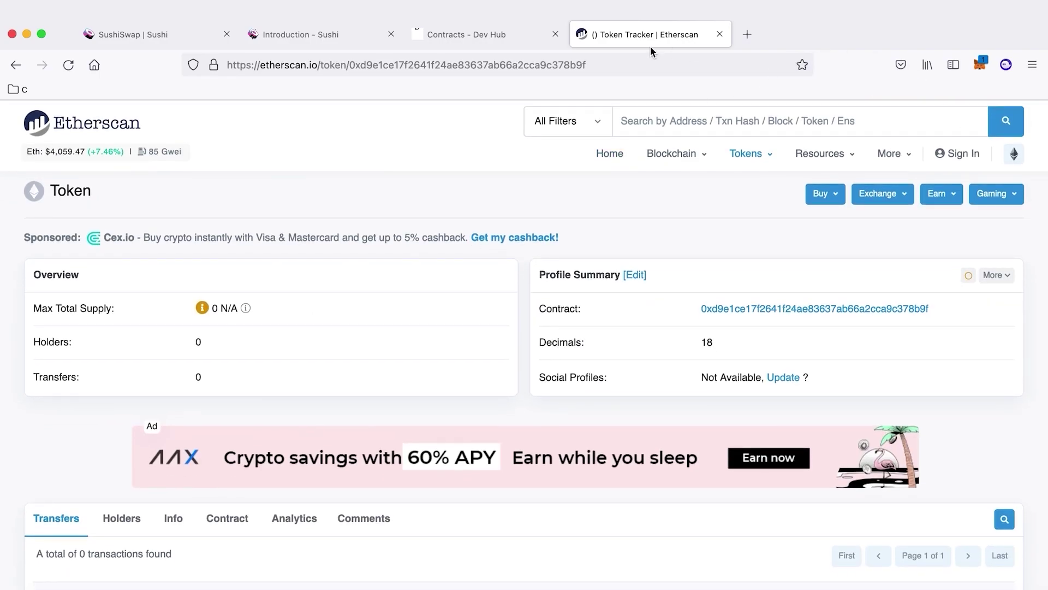
Step: Bring up the ENS permission request over the token page, review its contract address and transaction fee, and dismiss it unanswered
{"action": "left_click", "coordinate": [976, 66]}
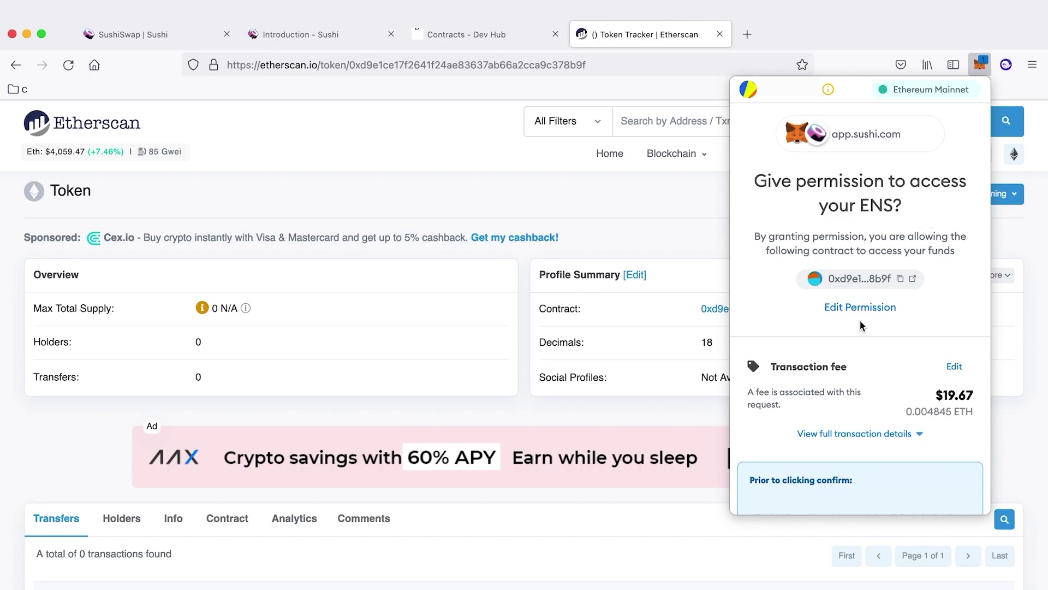
{"action": "scroll", "coordinate": [860, 325], "scroll_direction": "down", "scroll_amount": 2}
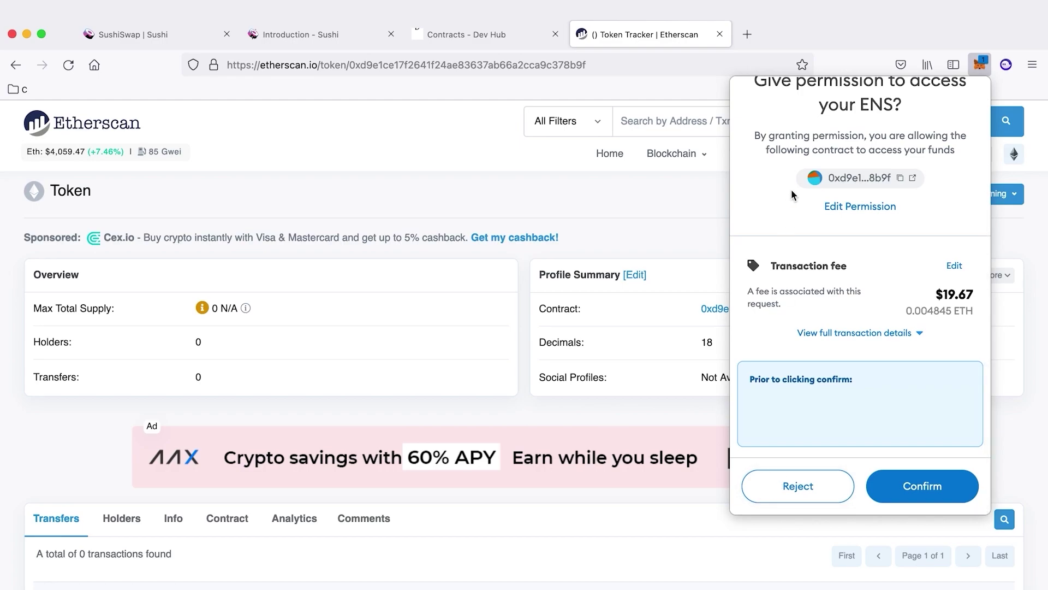
{"action": "scroll", "coordinate": [793, 192], "scroll_direction": "up", "scroll_amount": 2}
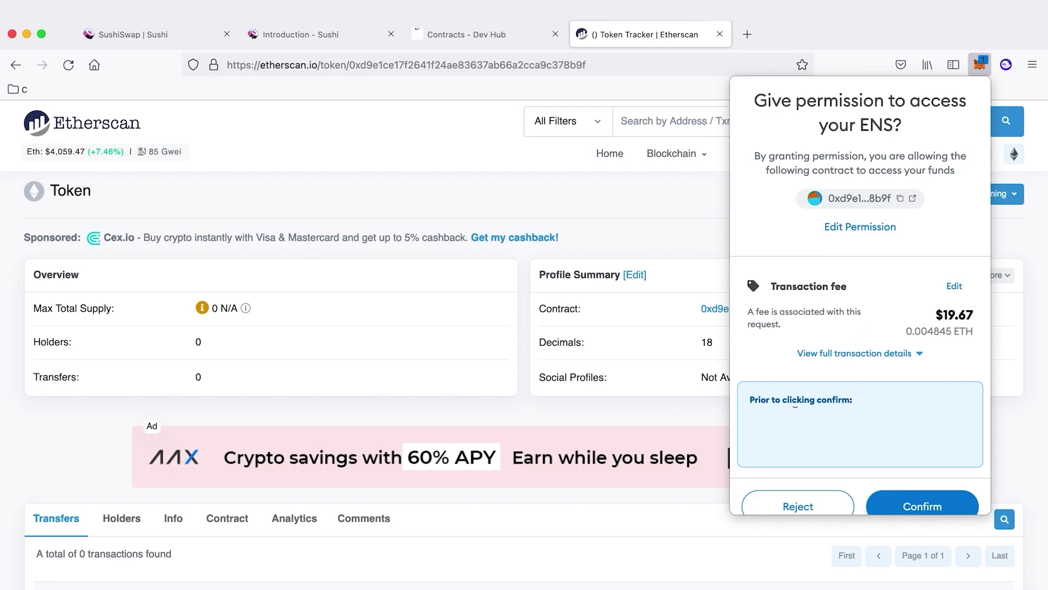
{"action": "left_click", "coordinate": [581, 232]}
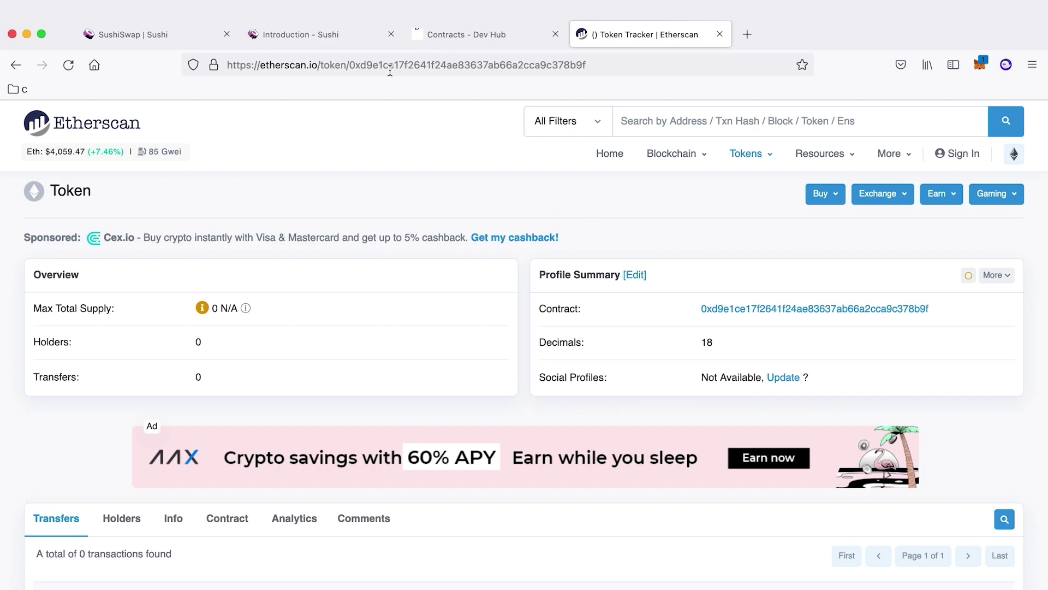
Step: Examine the token part of the Etherscan page's web address without changing it
{"action": "left_click", "coordinate": [344, 66]}
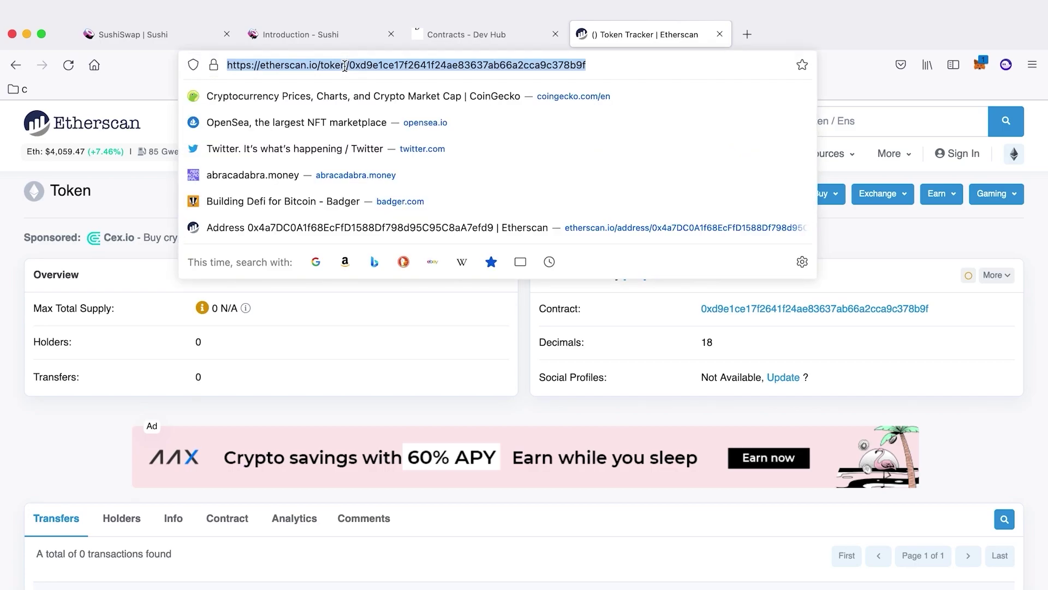
{"action": "left_click", "coordinate": [345, 66]}
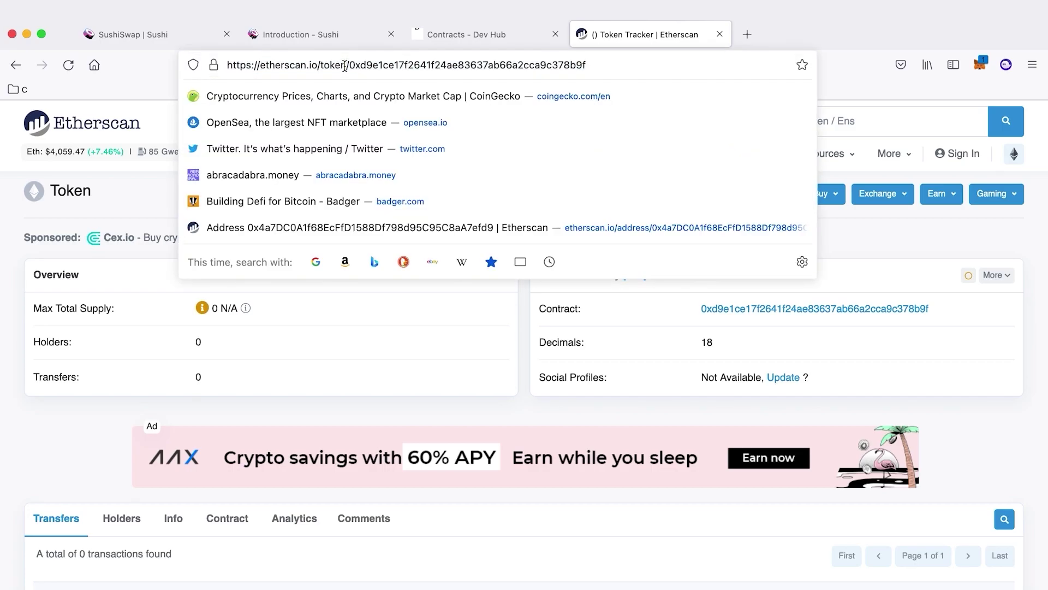
{"action": "left_click", "coordinate": [151, 119]}
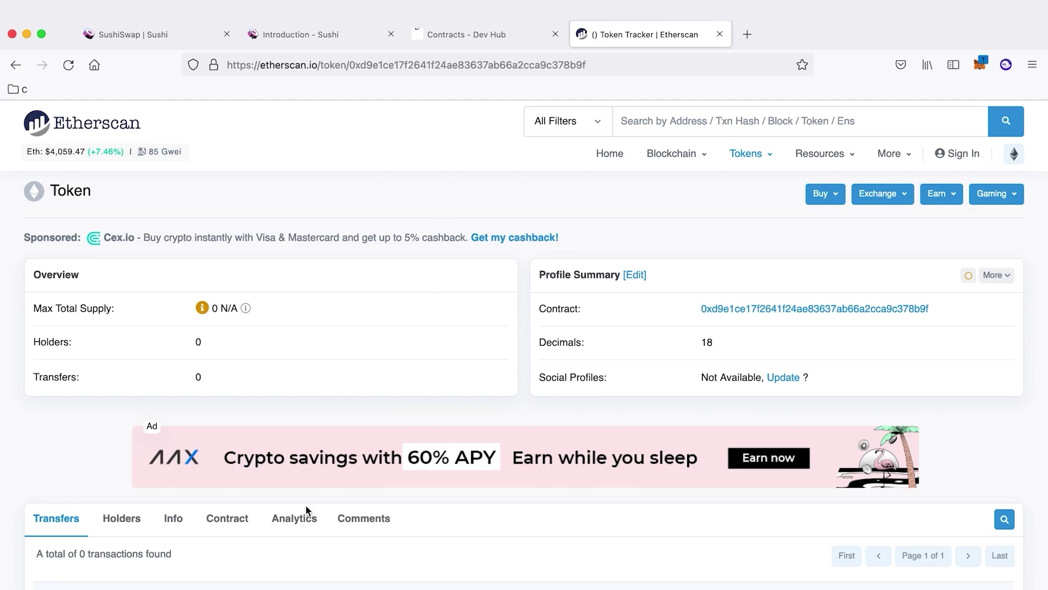
Step: Open the contract's address page from the token's profile summary and examine its SushiSwap label, overview and pending transactions
{"action": "left_click", "coordinate": [216, 519]}
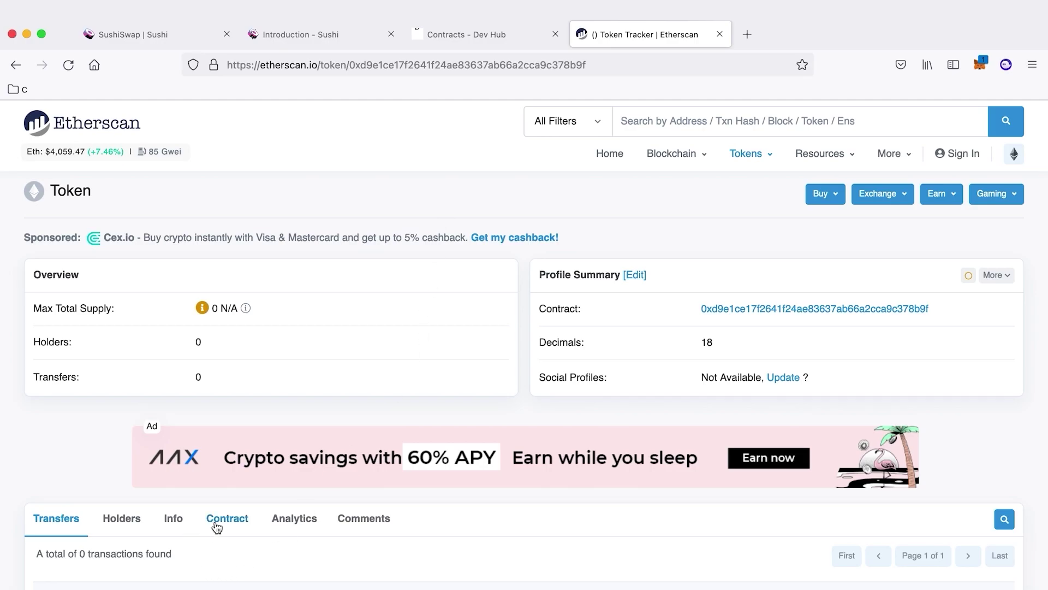
{"action": "left_click", "coordinate": [727, 308]}
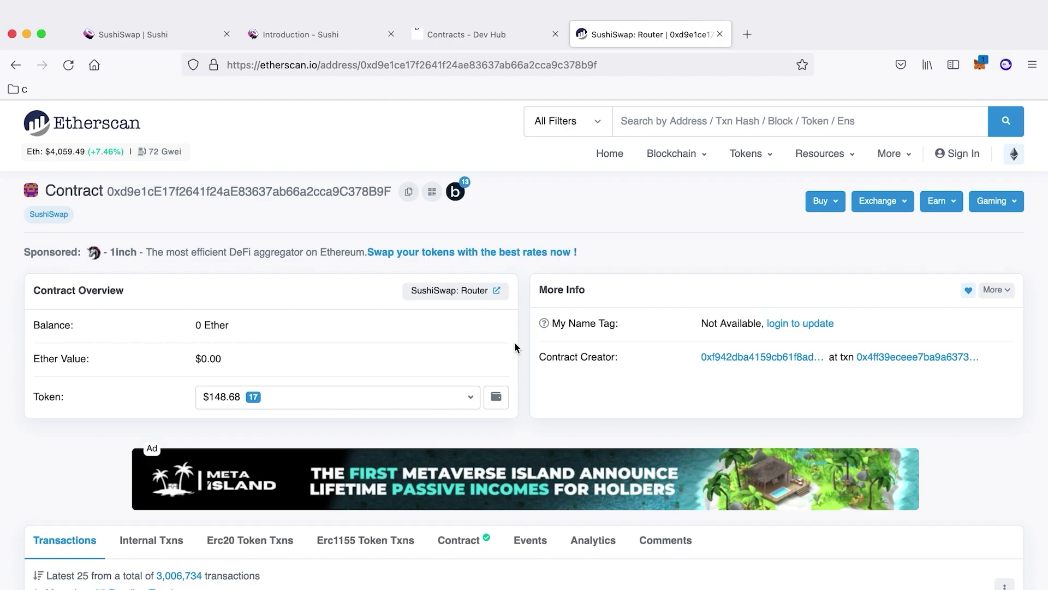
{"action": "scroll", "coordinate": [515, 347], "scroll_direction": "down", "scroll_amount": 3}
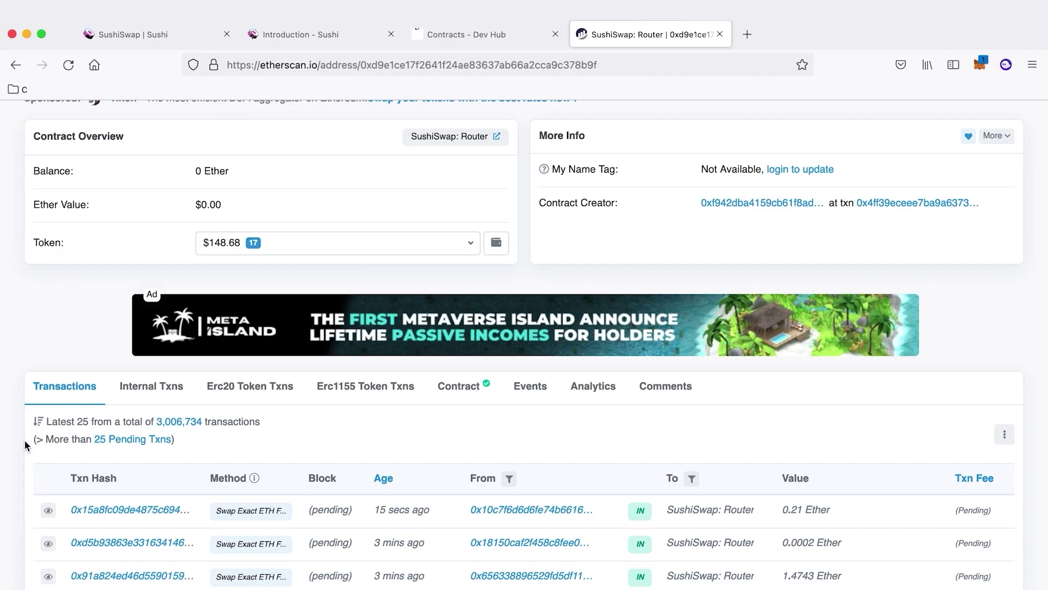
{"action": "scroll", "coordinate": [24, 440], "scroll_direction": "up", "scroll_amount": 5}
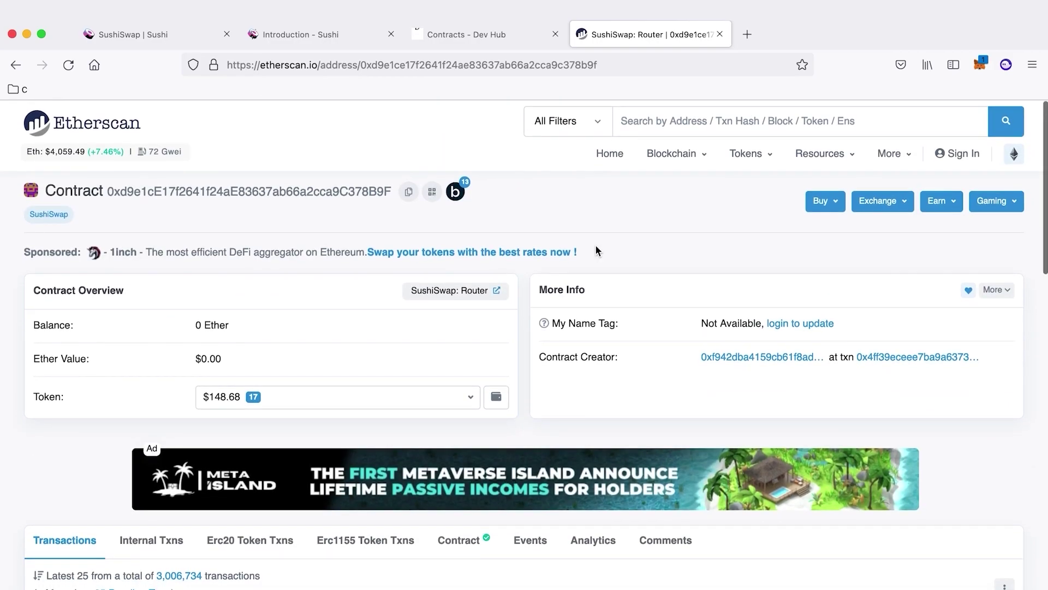
Step: Reject the pending ENS permission request in MetaMask
{"action": "left_click", "coordinate": [978, 69]}
{"action": "scroll", "coordinate": [772, 438], "scroll_direction": "down", "scroll_amount": 3}
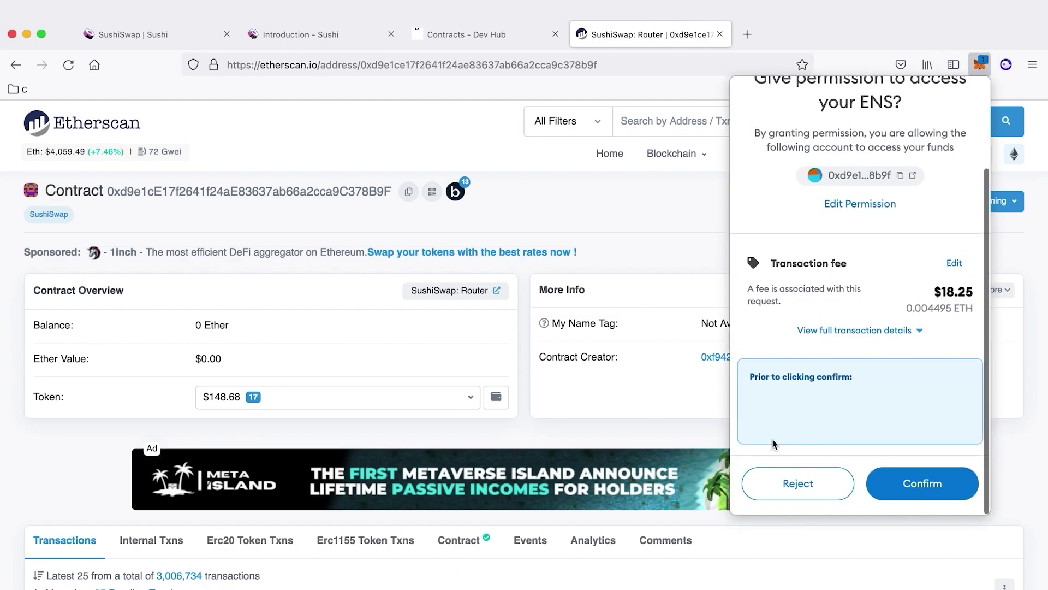
{"action": "left_click", "coordinate": [799, 486]}
{"action": "left_click", "coordinate": [701, 196]}
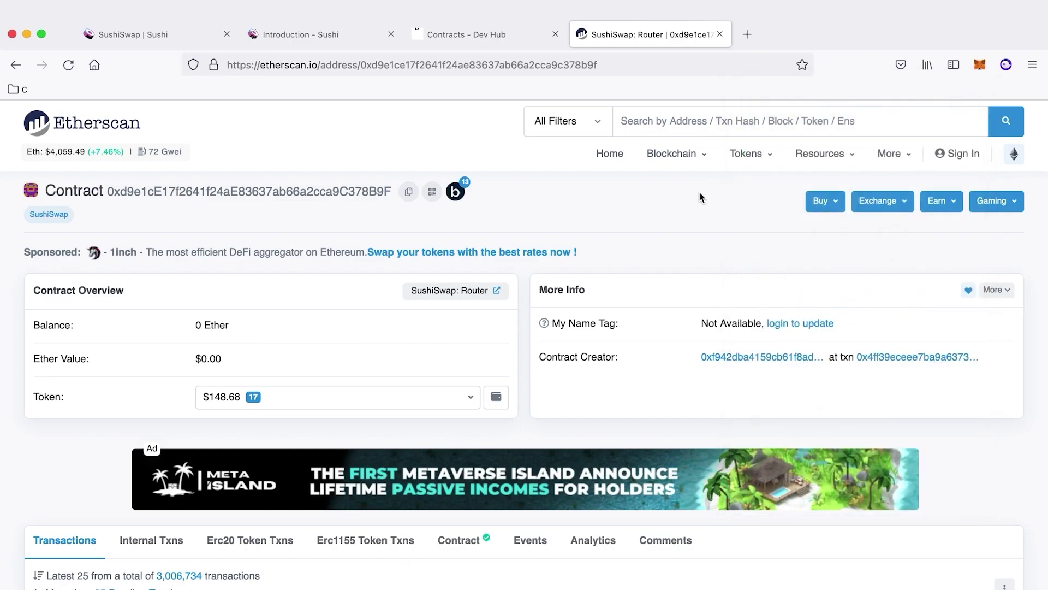
Step: Request ENS approval again from the SushiSwap swap page and review the new MetaMask request's contract address and transaction fee
{"action": "left_click", "coordinate": [142, 34]}
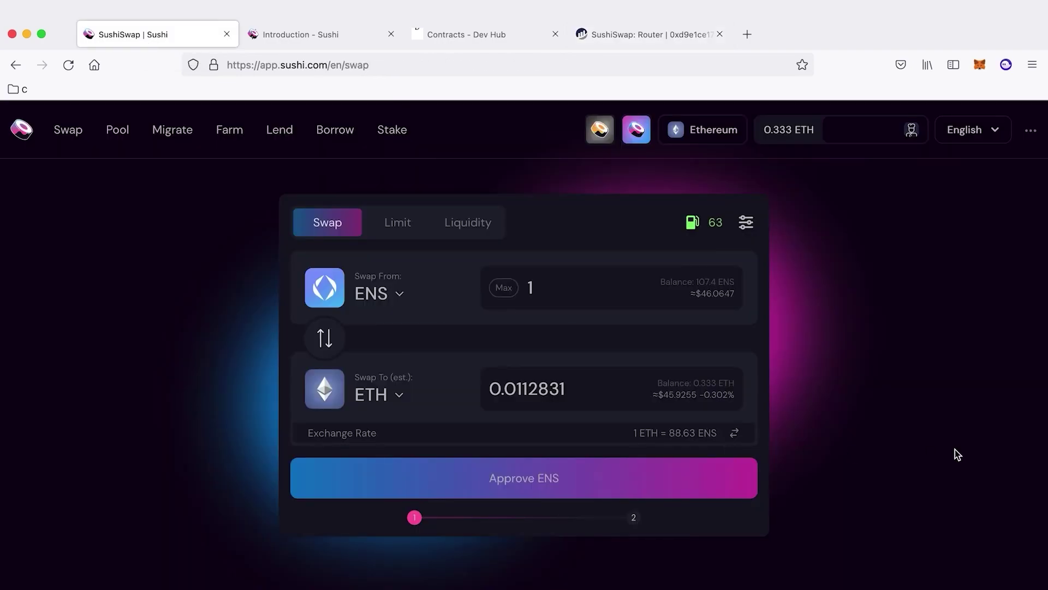
{"action": "left_click", "coordinate": [527, 468]}
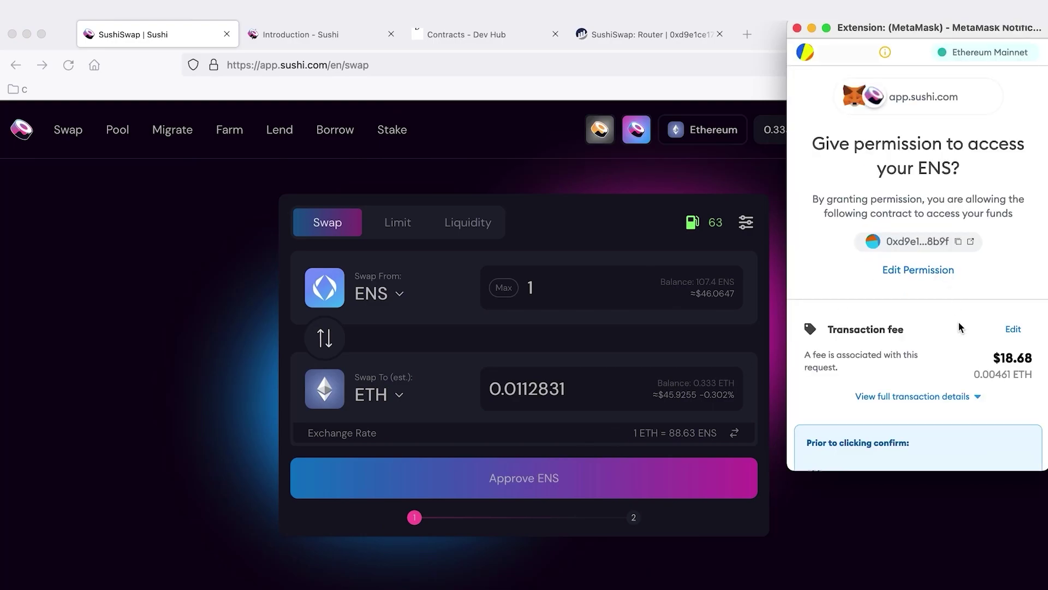
{"action": "scroll", "coordinate": [959, 326], "scroll_direction": "down", "scroll_amount": 3}
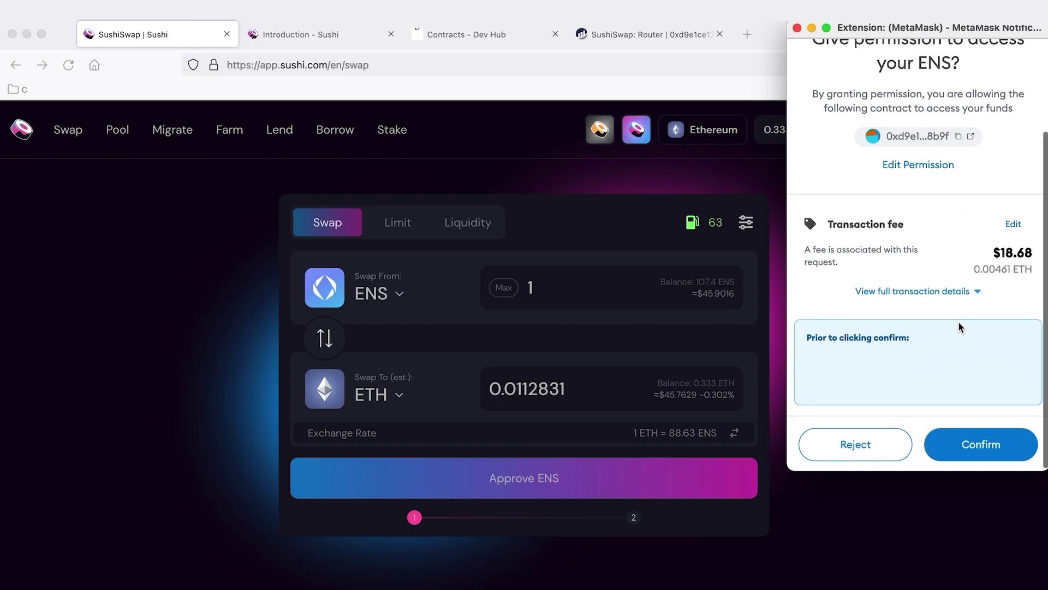
{"action": "scroll", "coordinate": [958, 321], "scroll_direction": "up", "scroll_amount": 2}
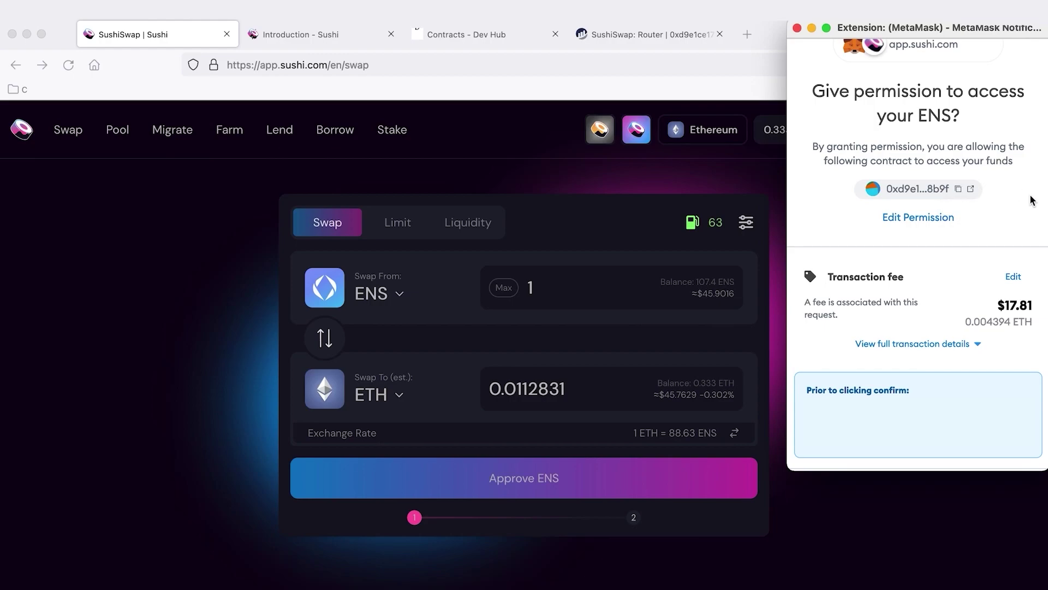
{"action": "scroll", "coordinate": [1030, 202], "scroll_direction": "down", "scroll_amount": 2}
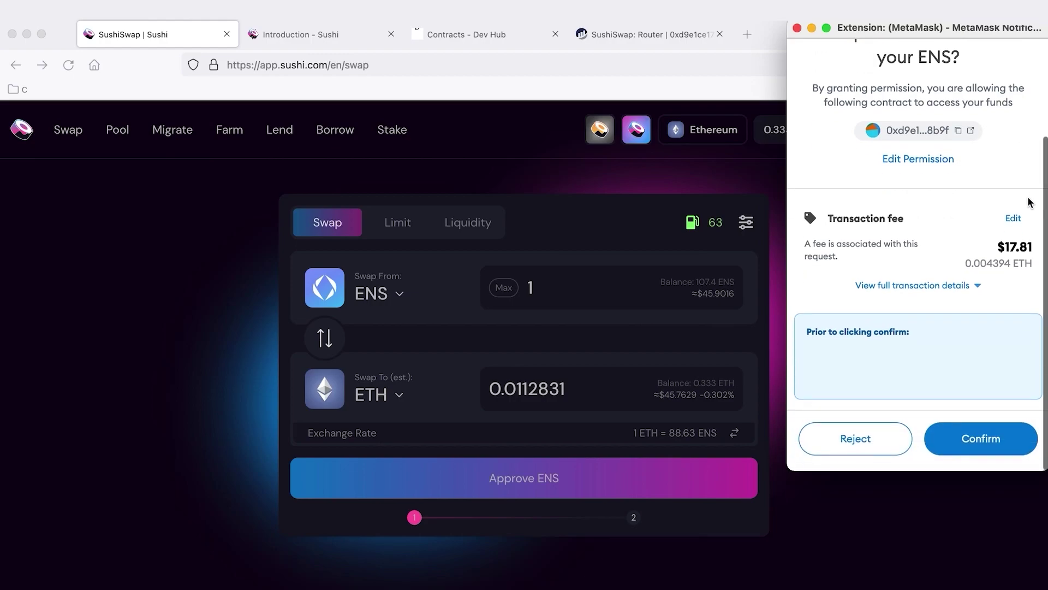
{"action": "scroll", "coordinate": [1030, 202], "scroll_direction": "up", "scroll_amount": 3}
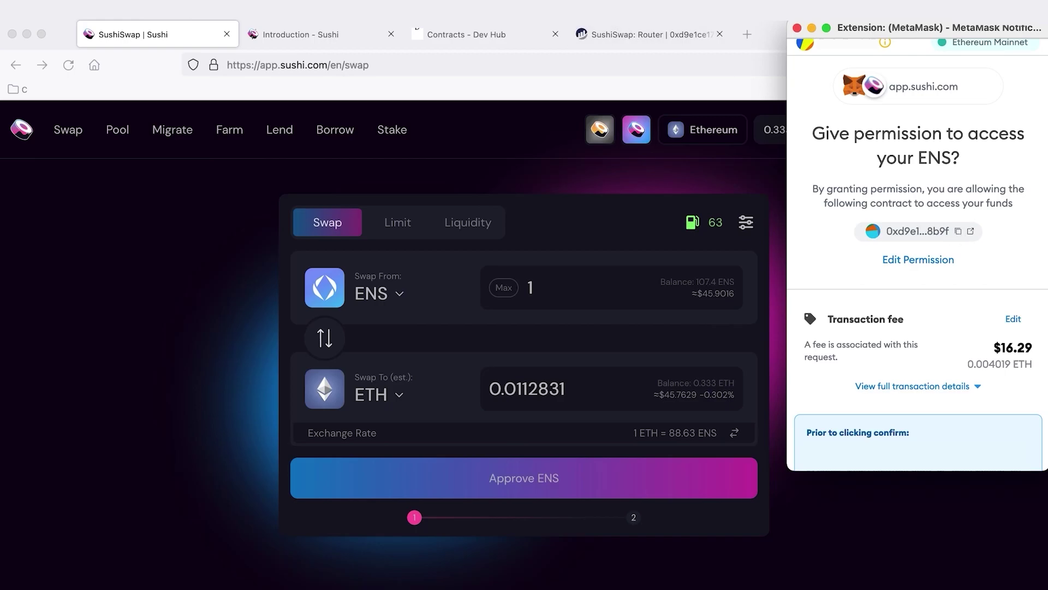
Step: Search Etherscan's home page for the contract address 0xd9e1ce17f2641f24ae83637ab66a2cca9c378b9f
{"action": "left_click", "coordinate": [604, 30]}
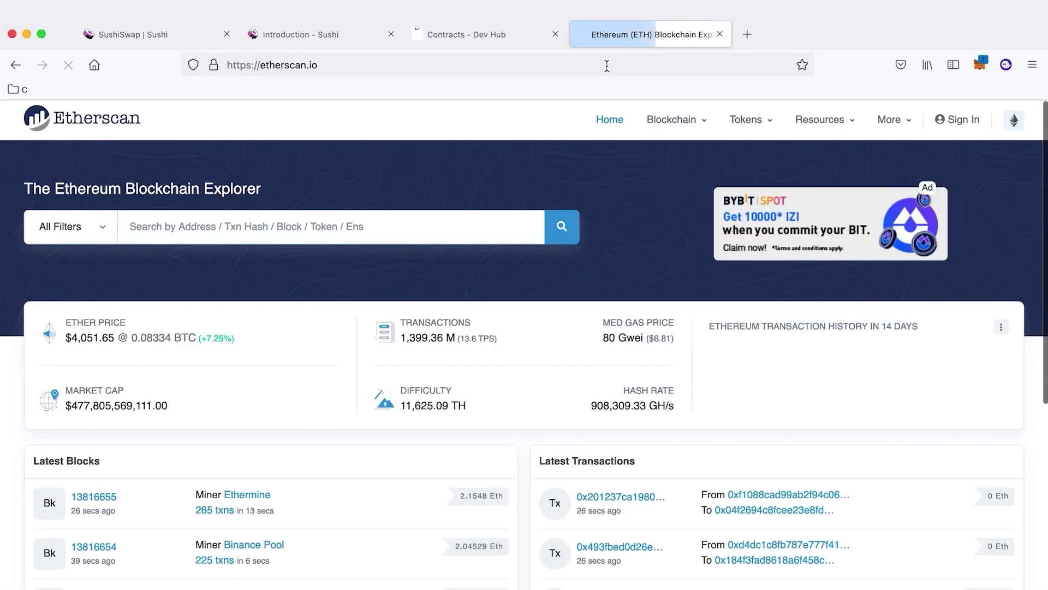
{"action": "left_click", "coordinate": [142, 217]}
{"action": "type", "text": "0xd9e1ce17f2641f24ae83637ab66a2cca9c378b9f"}
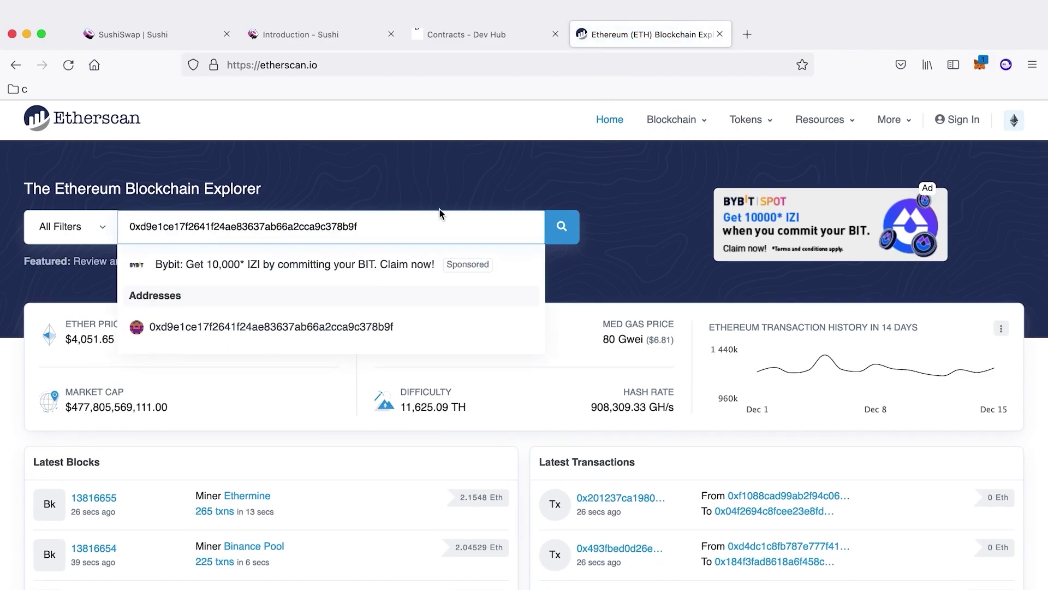
{"action": "left_click", "coordinate": [568, 239]}
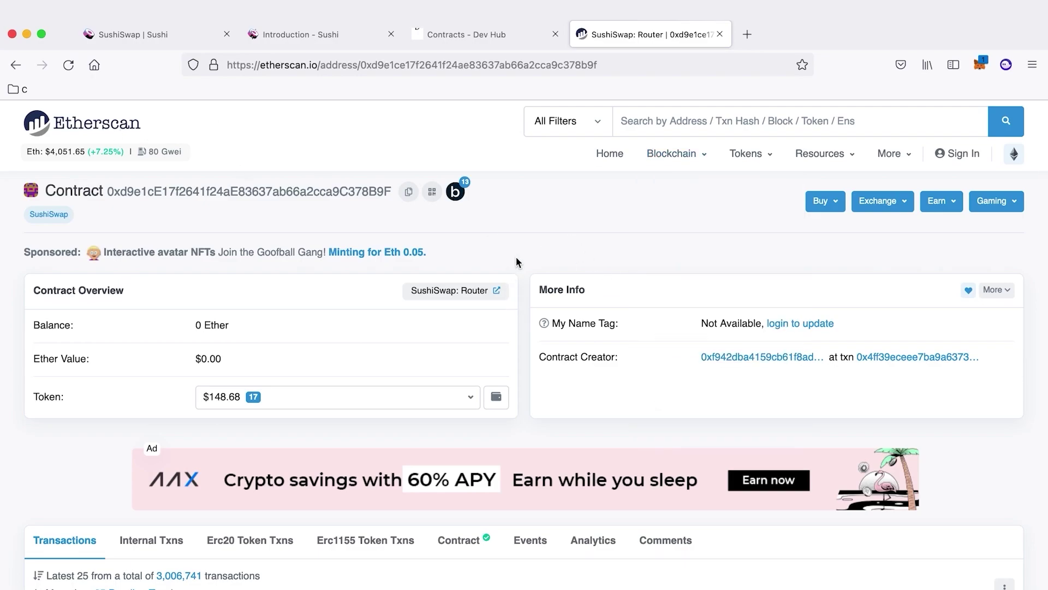
Step: Examine the router contract's address, SushiSwap label, overview and list of latest transactions
{"action": "scroll", "coordinate": [515, 255], "scroll_direction": "down", "scroll_amount": 5}
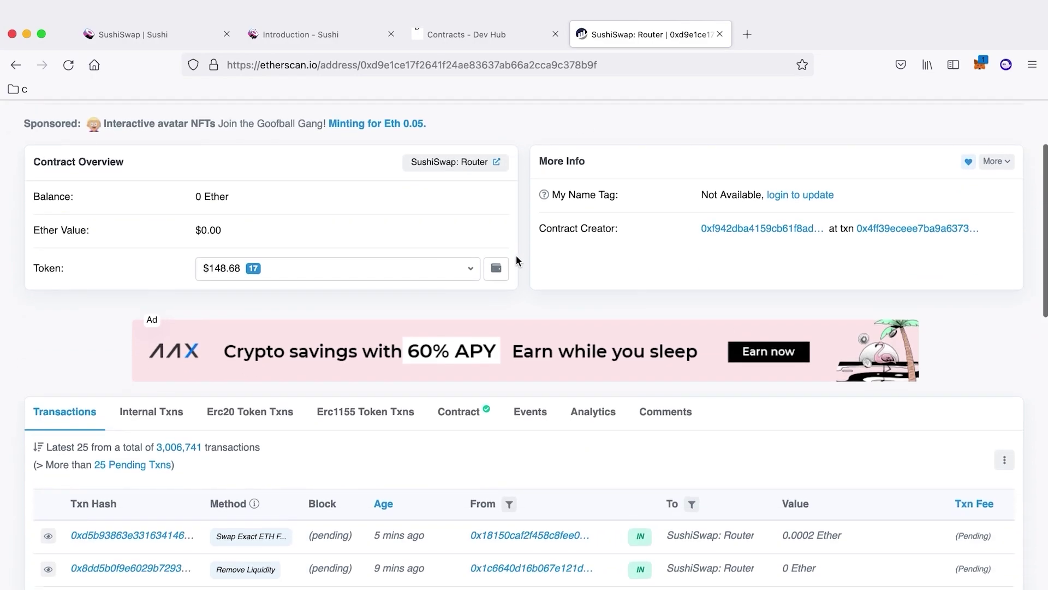
{"action": "scroll", "coordinate": [516, 257], "scroll_direction": "up", "scroll_amount": 5}
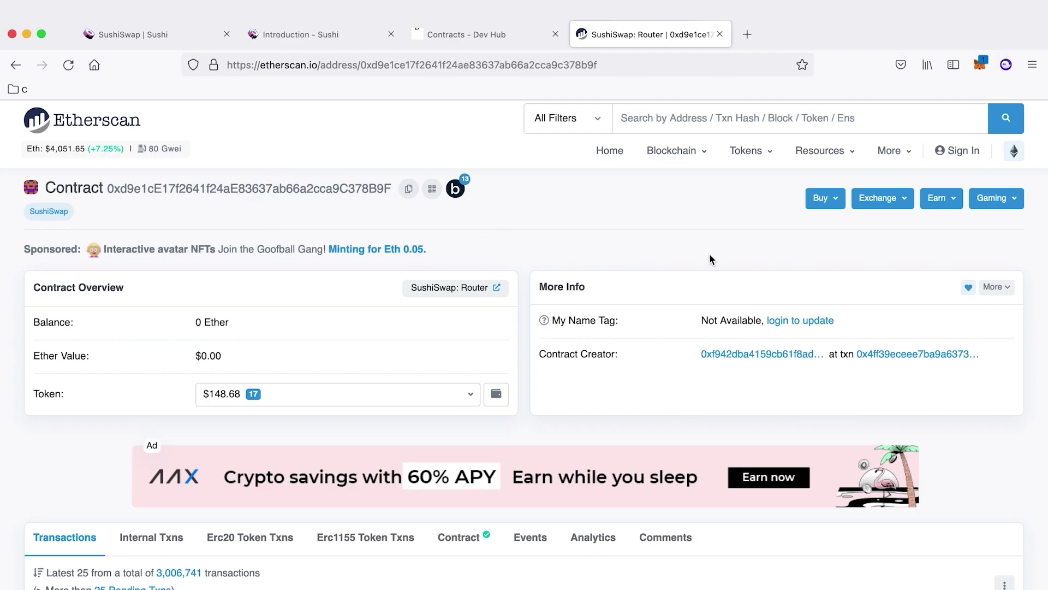
{"action": "scroll", "coordinate": [710, 256], "scroll_direction": "down", "scroll_amount": 3}
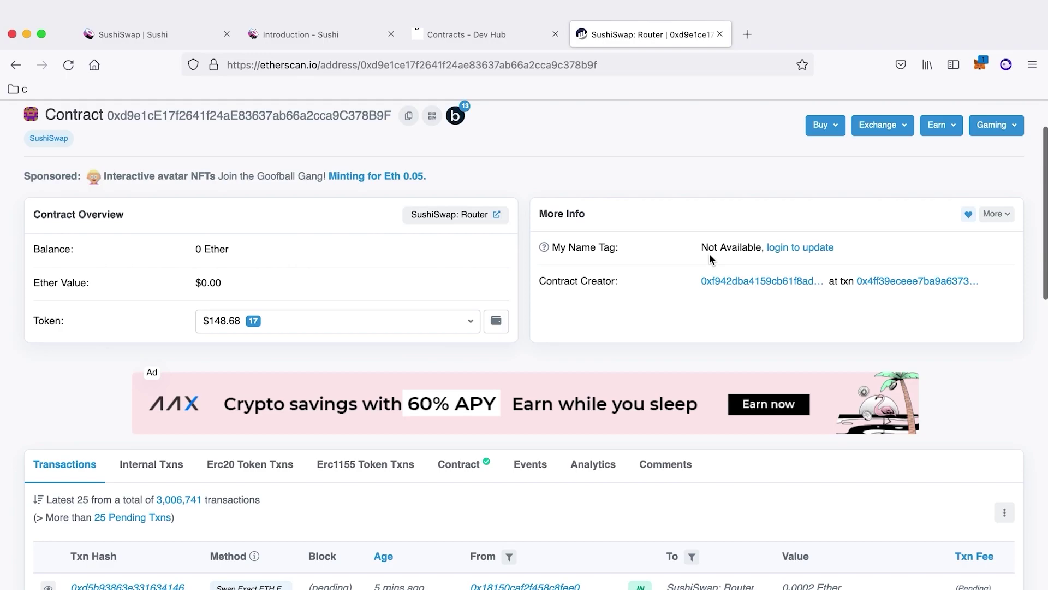
{"action": "scroll", "coordinate": [710, 256], "scroll_direction": "up", "scroll_amount": 3}
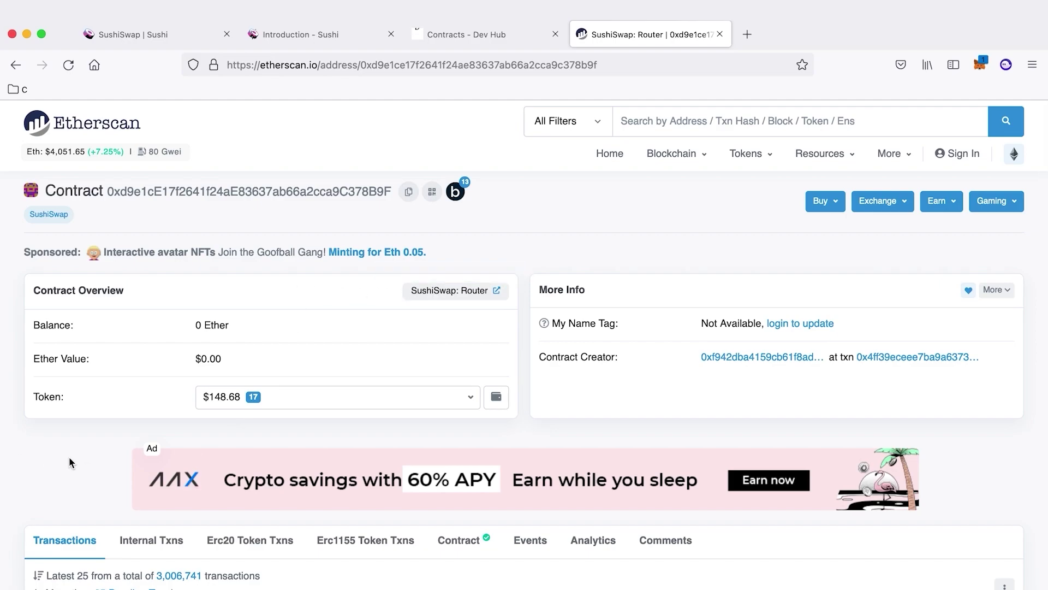
{"action": "scroll", "coordinate": [69, 457], "scroll_direction": "down", "scroll_amount": 5}
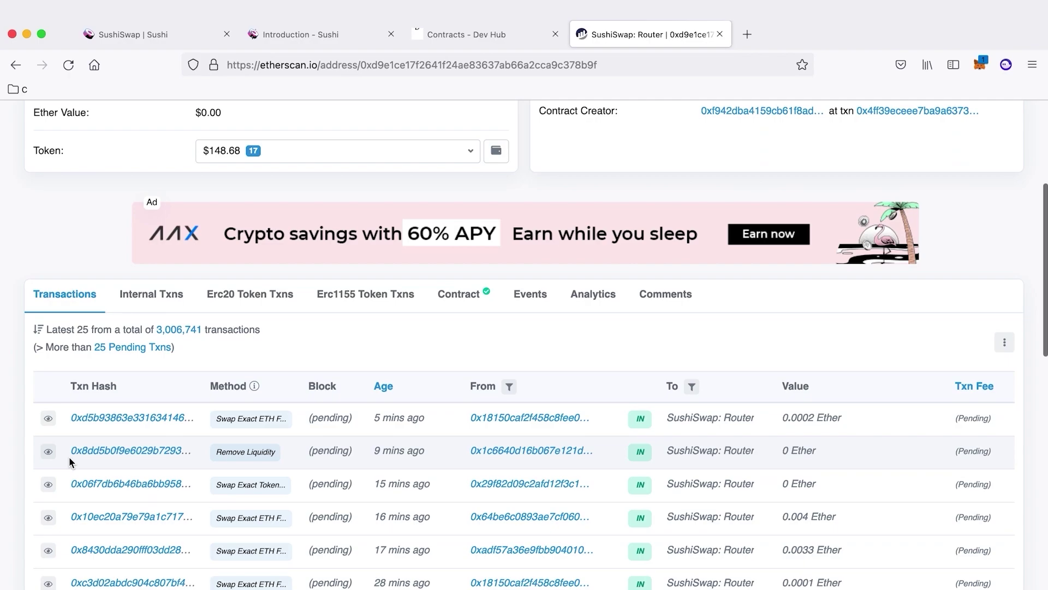
{"action": "scroll", "coordinate": [68, 457], "scroll_direction": "down", "scroll_amount": 2}
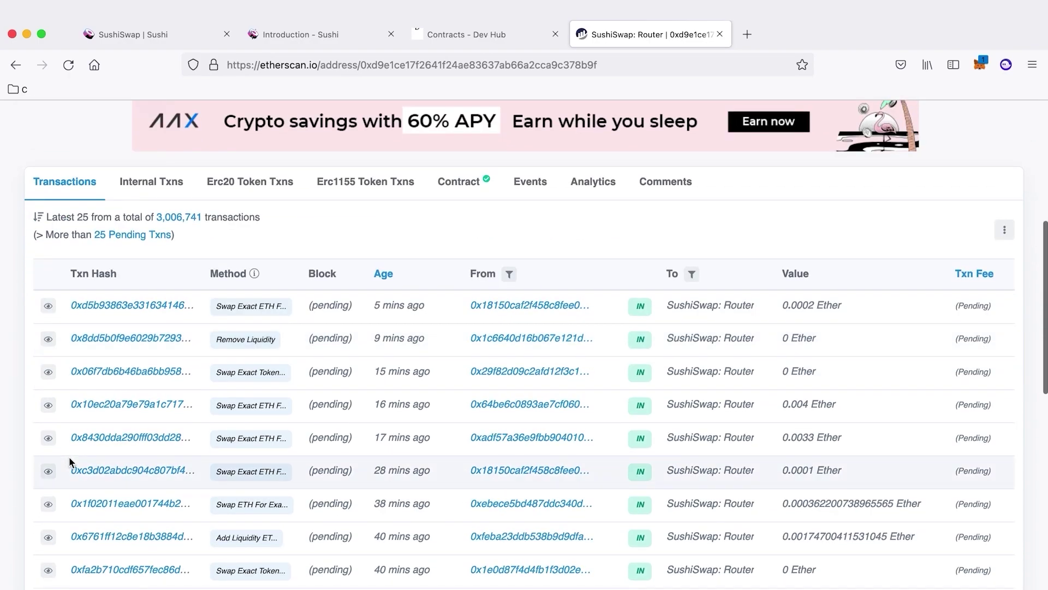
{"action": "scroll", "coordinate": [69, 457], "scroll_direction": "up", "scroll_amount": 6}
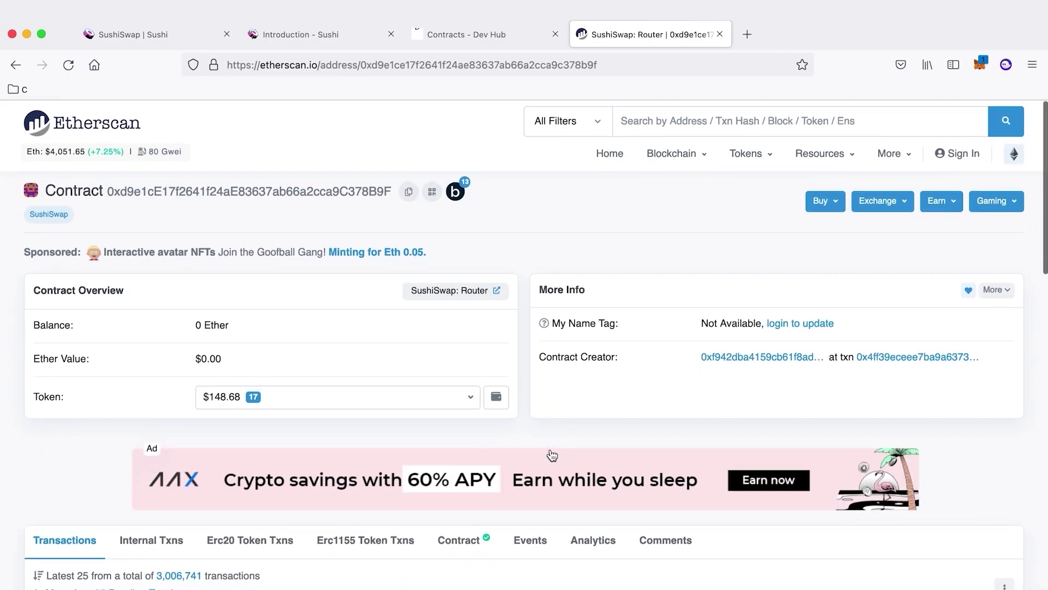
Step: Examine the router contract's token holdings, overview details and list of latest transactions on Etherscan
{"action": "left_click", "coordinate": [459, 397]}
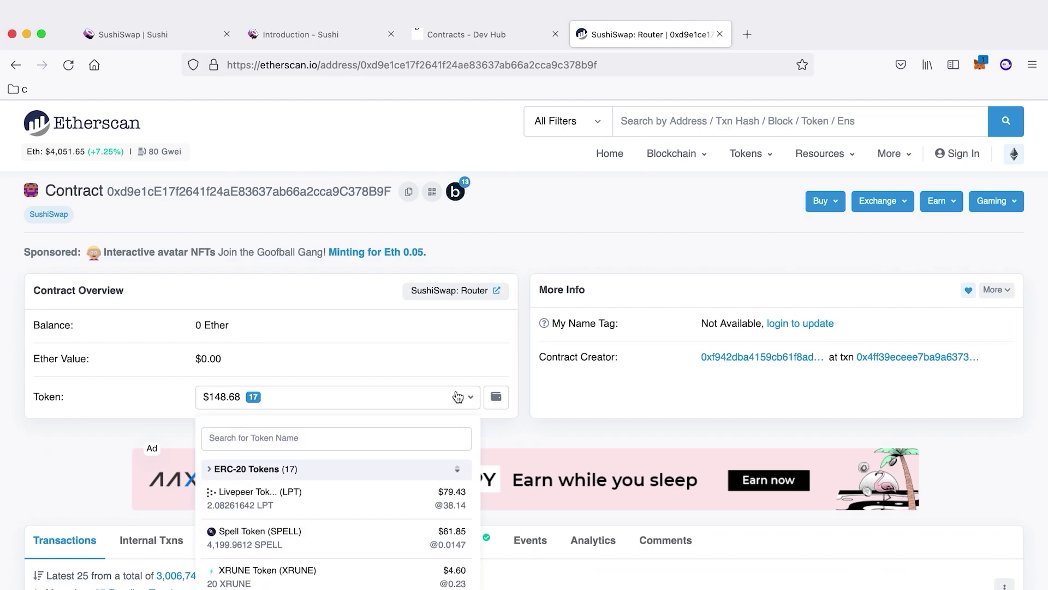
{"action": "left_click", "coordinate": [90, 453]}
{"action": "scroll", "coordinate": [90, 454], "scroll_direction": "down", "scroll_amount": 1}
{"action": "scroll", "coordinate": [90, 455], "scroll_direction": "down", "scroll_amount": 3}
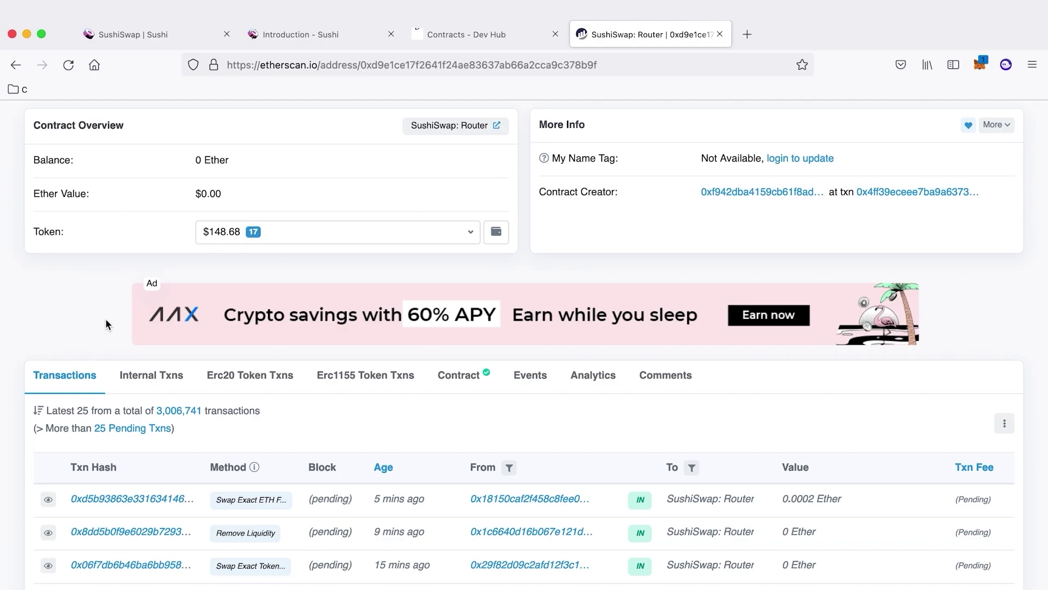
{"action": "scroll", "coordinate": [336, 308], "scroll_direction": "up", "scroll_amount": 2}
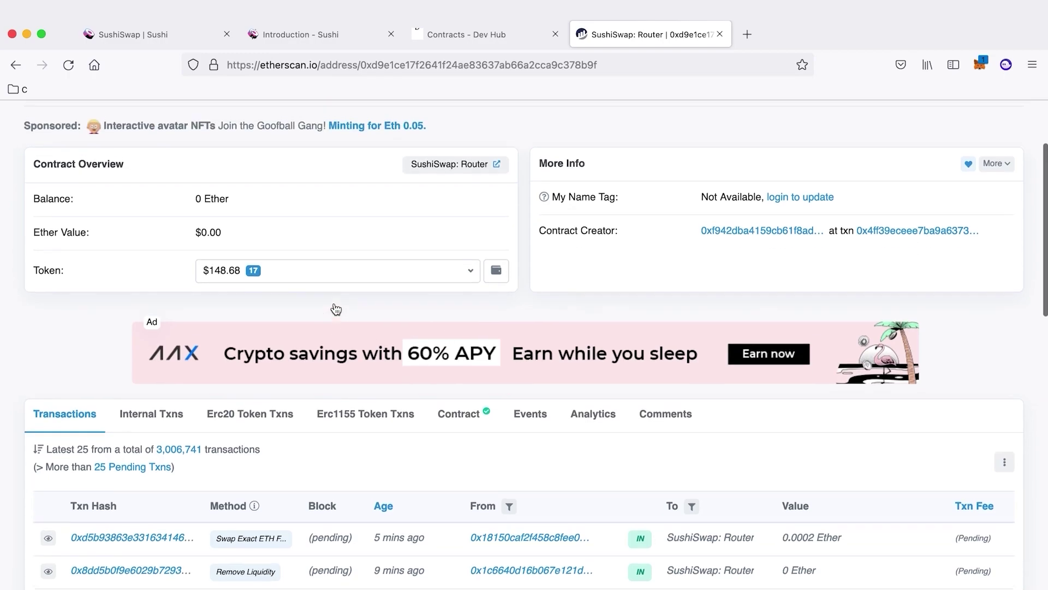
{"action": "scroll", "coordinate": [334, 306], "scroll_direction": "up", "scroll_amount": 5}
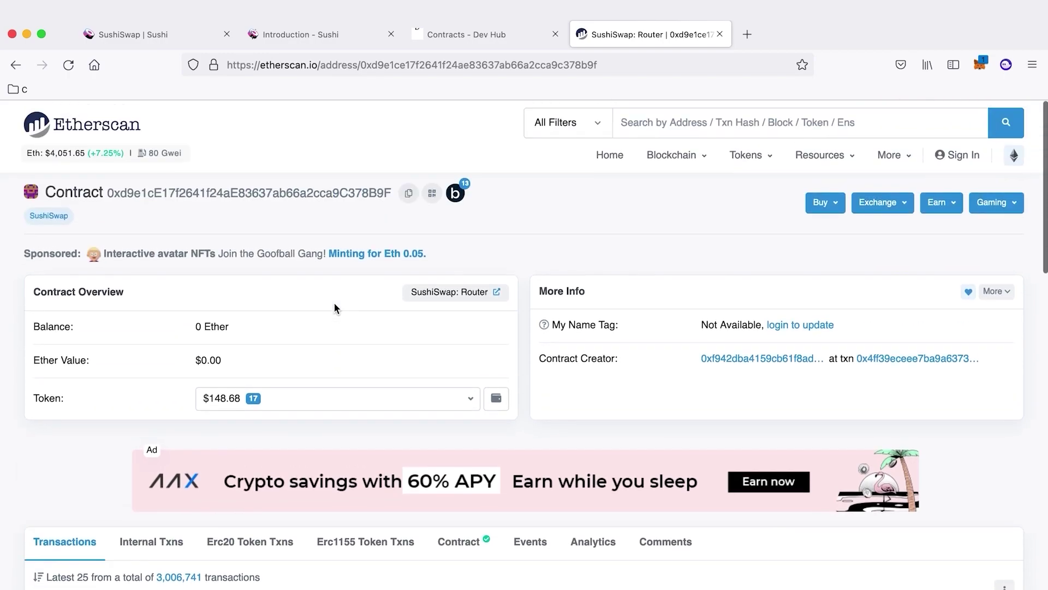
{"action": "scroll", "coordinate": [655, 235], "scroll_direction": "down", "scroll_amount": 9}
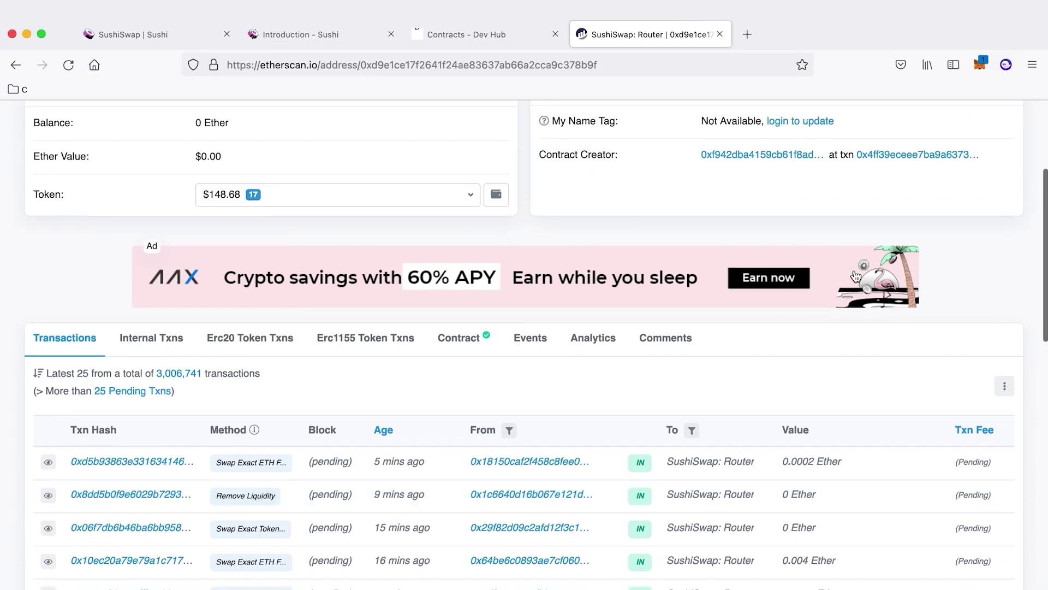
{"action": "scroll", "coordinate": [856, 276], "scroll_direction": "up", "scroll_amount": 4}
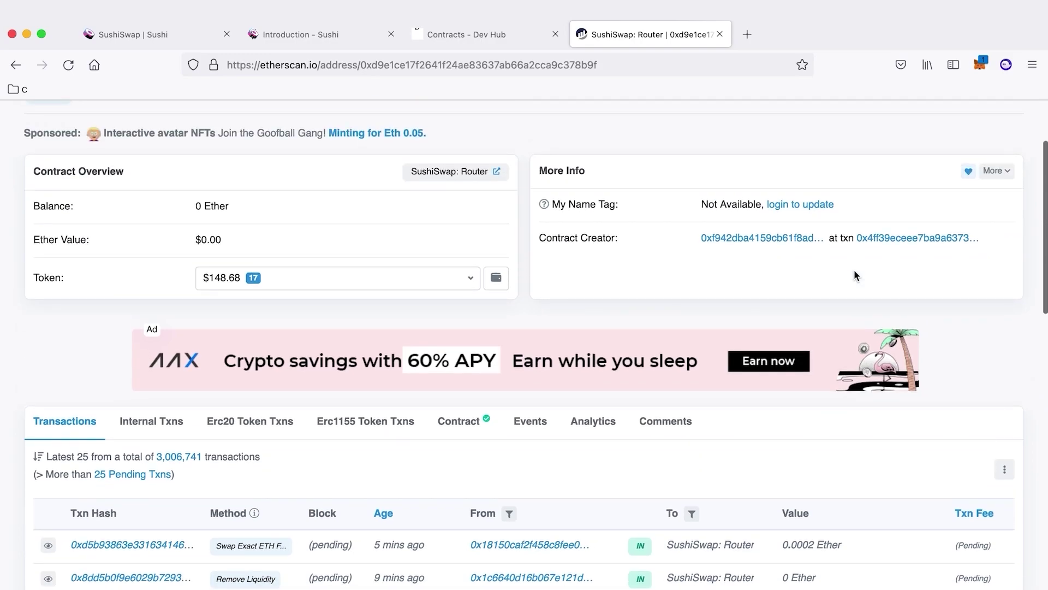
Step: Highlight the router's contract creator details and open the creator address's page
{"action": "left_click_drag", "start_coordinate": [539, 237], "coordinate": [619, 238]}
{"action": "left_click_drag", "start_coordinate": [725, 250], "coordinate": [1004, 238]}
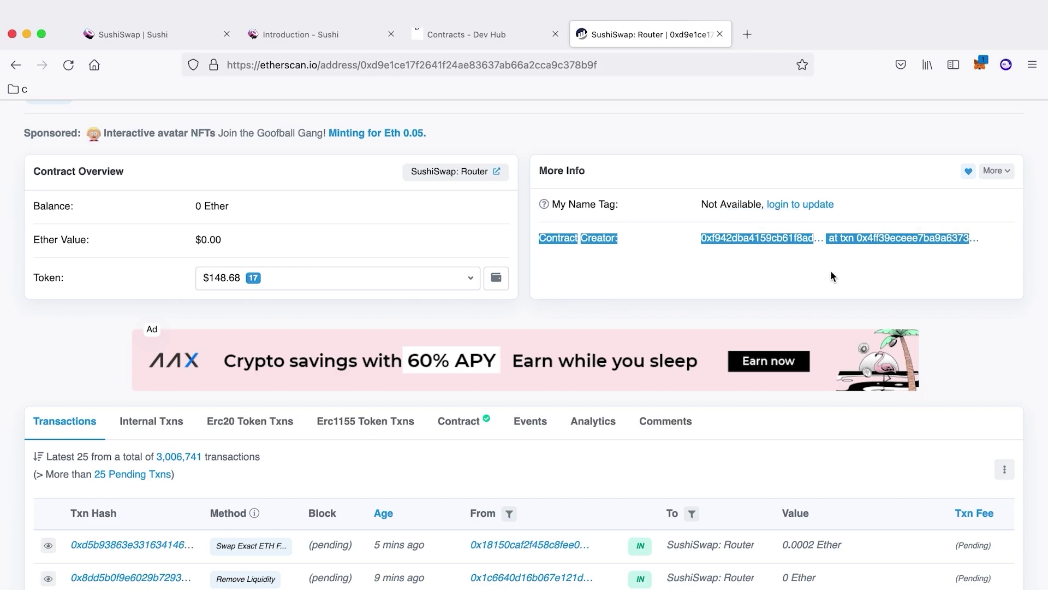
{"action": "left_click", "coordinate": [721, 247]}
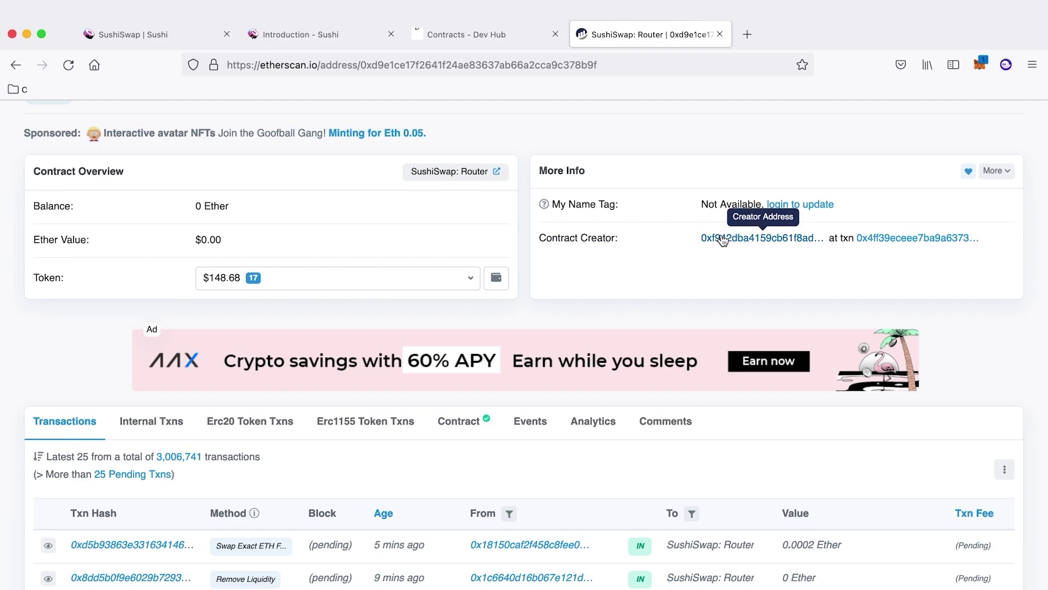
{"action": "left_click", "coordinate": [763, 239]}
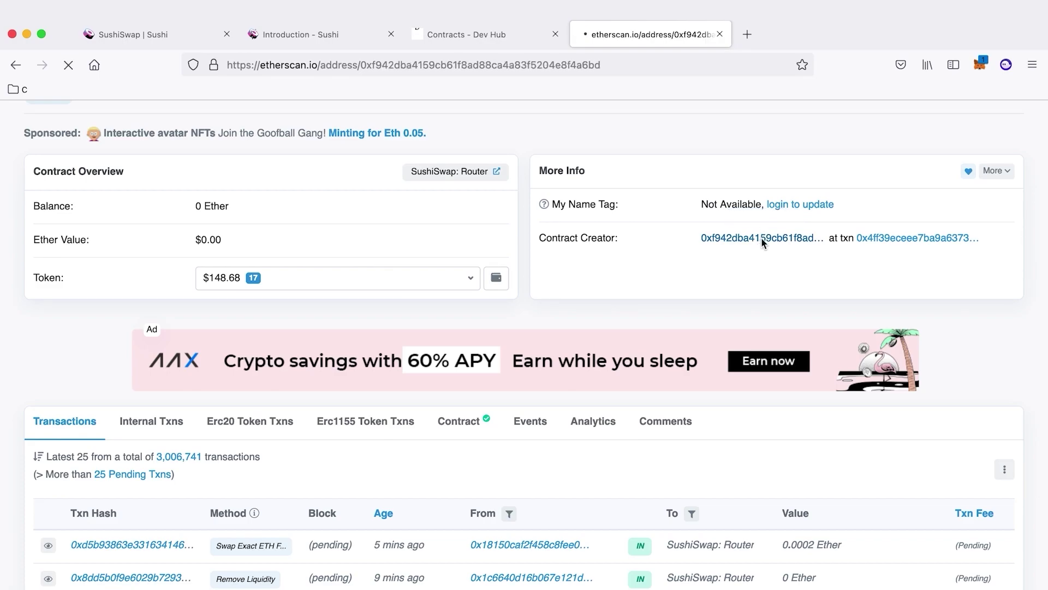
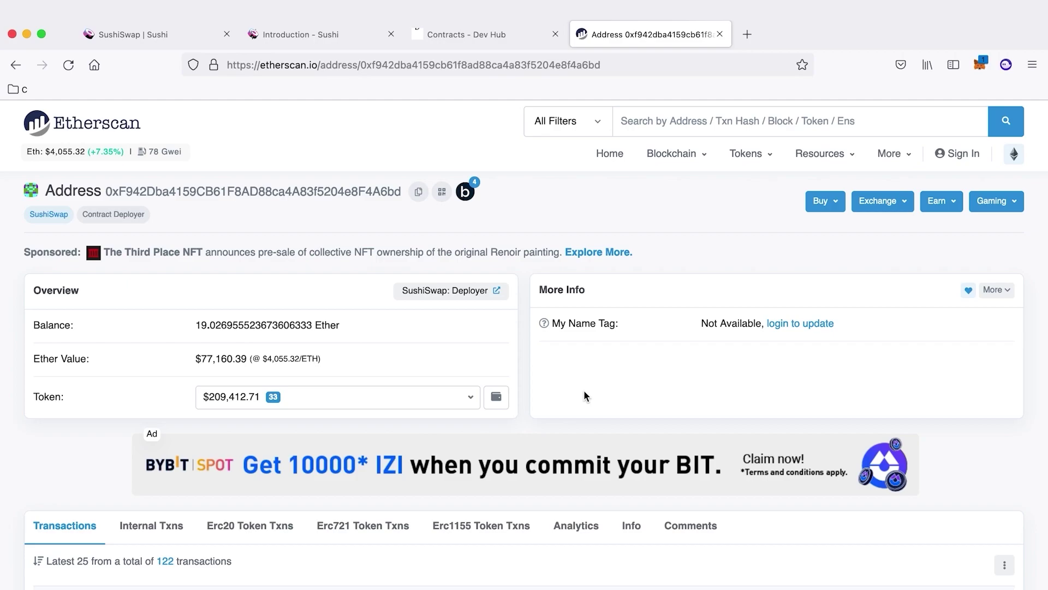
Step: Compare the router contract's page with its creator's address page, ending on the router contract
{"action": "left_click", "coordinate": [16, 67]}
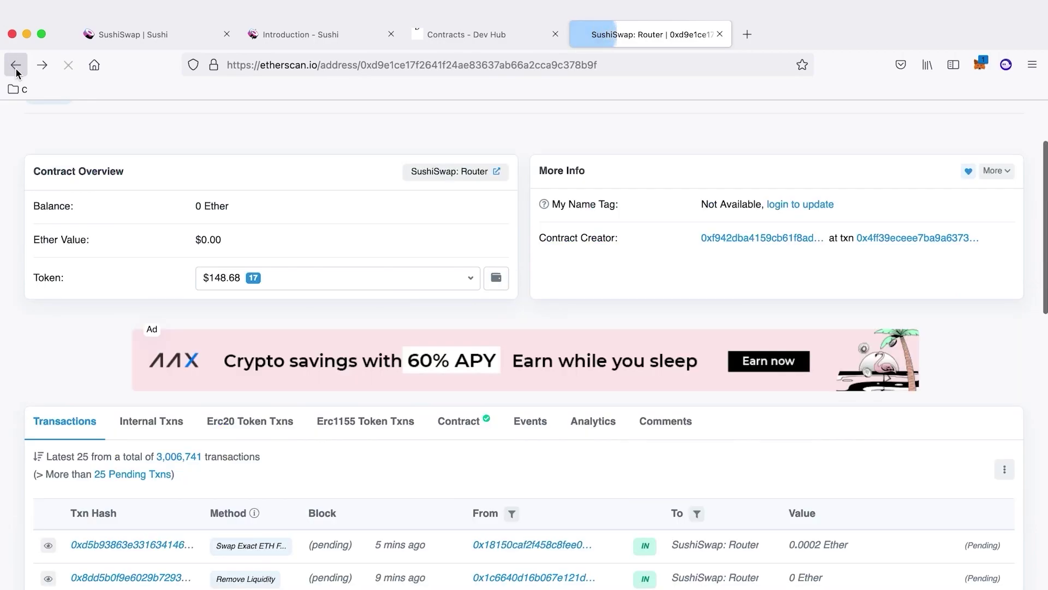
{"action": "scroll", "coordinate": [413, 351], "scroll_direction": "up", "scroll_amount": 3}
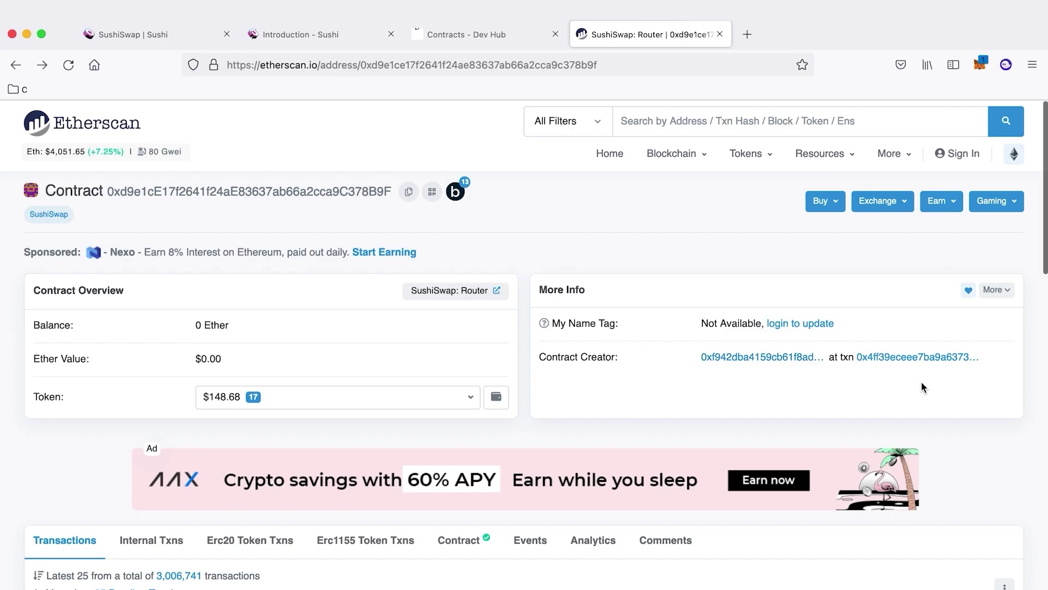
{"action": "left_click", "coordinate": [784, 358]}
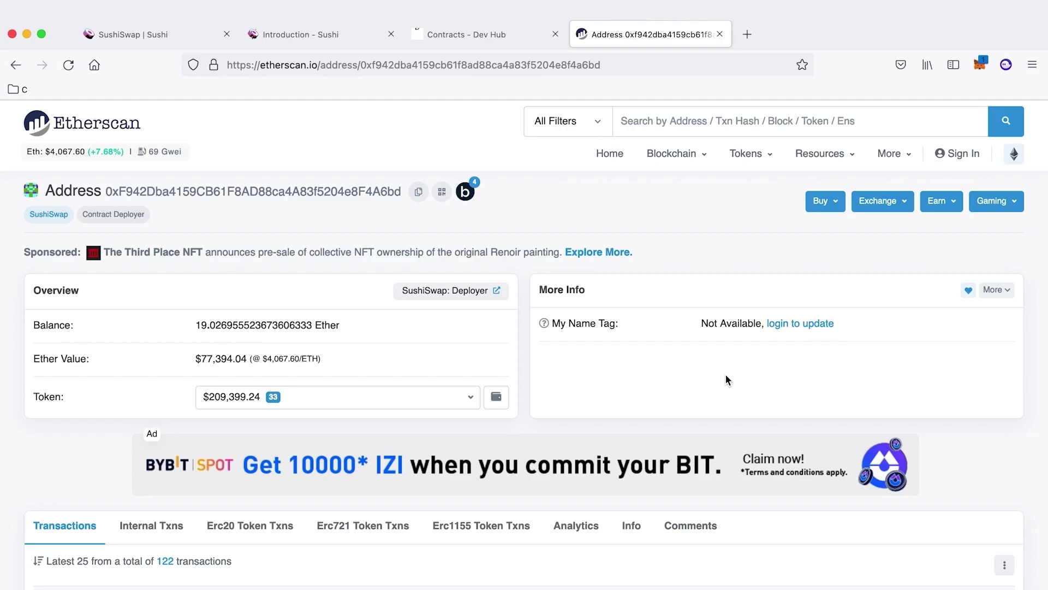
{"action": "left_click", "coordinate": [17, 64]}
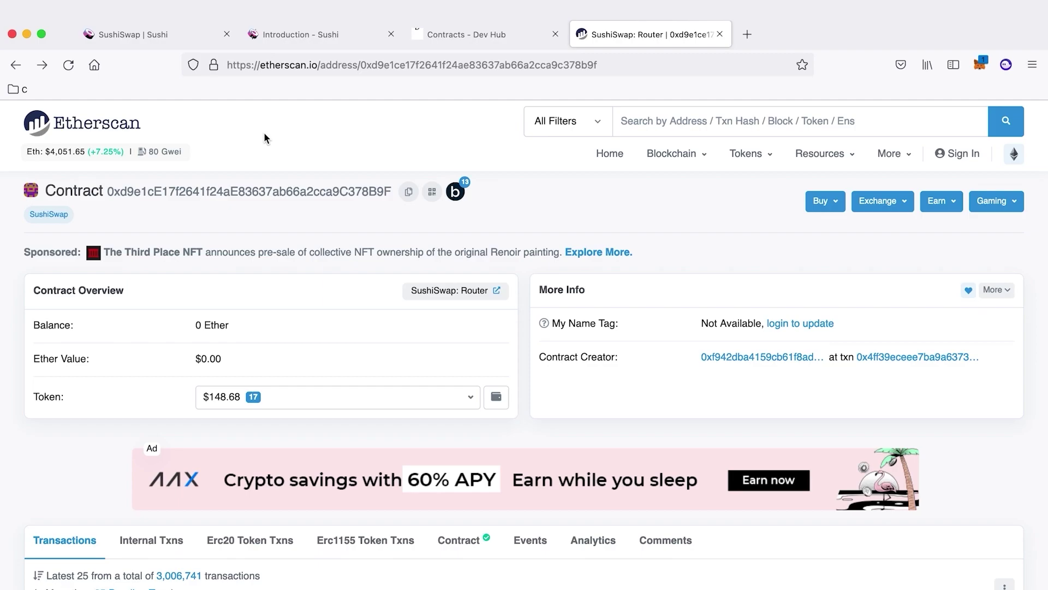
{"action": "left_click", "coordinate": [42, 65]}
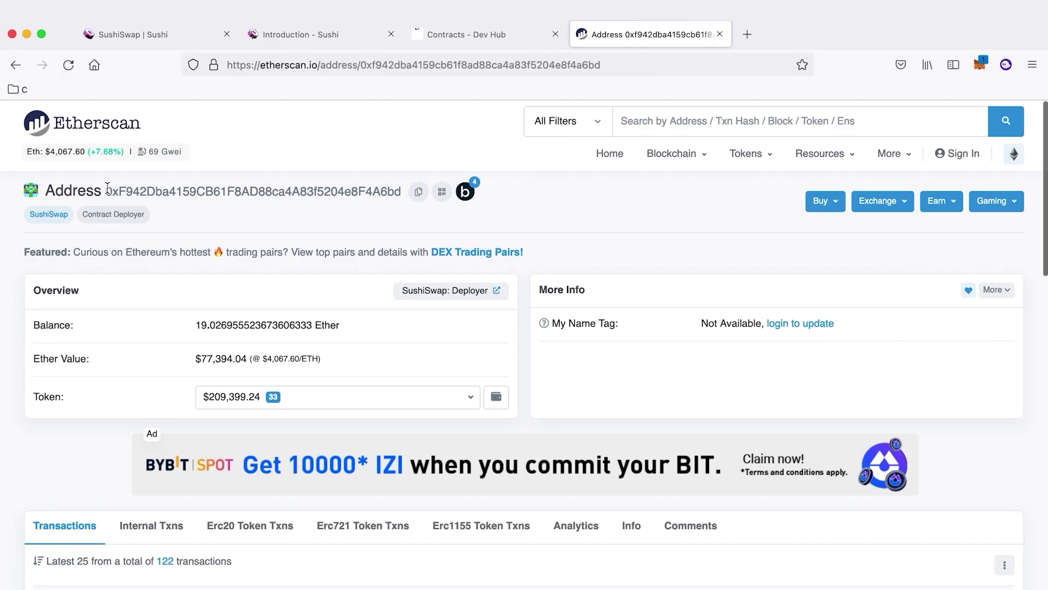
{"action": "left_click", "coordinate": [12, 67]}
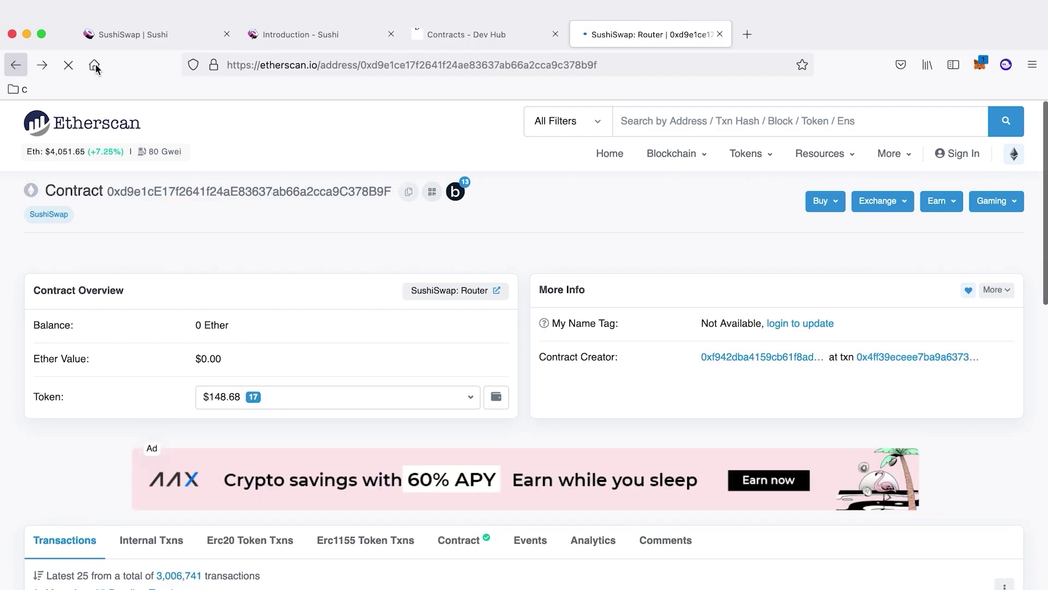
Step: Review the pending MetaMask ENS permission request, including its contract address, transaction fee and confirmation options
{"action": "left_click", "coordinate": [979, 66]}
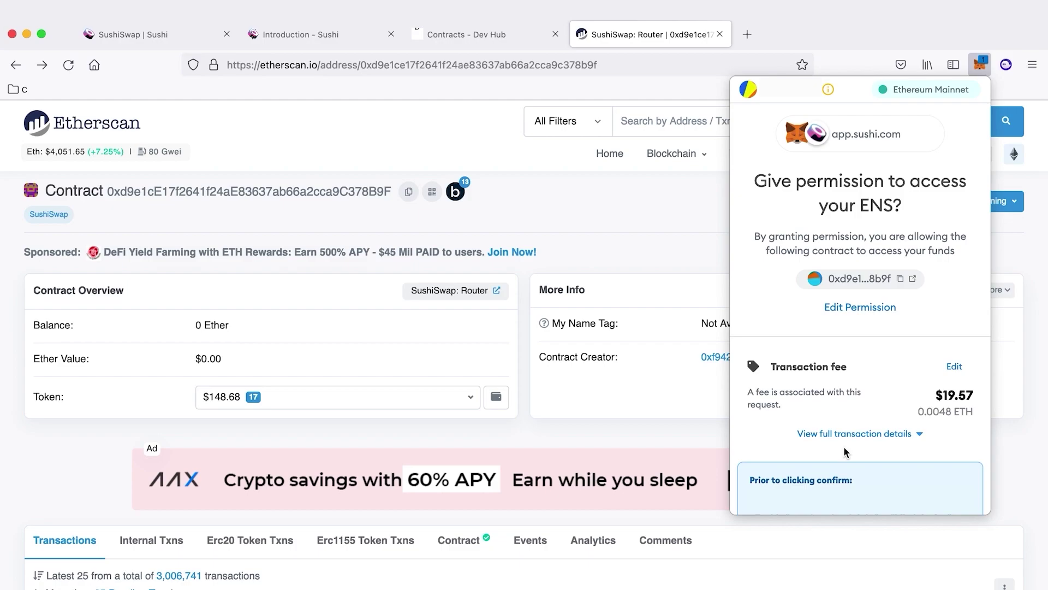
{"action": "scroll", "coordinate": [845, 451], "scroll_direction": "down", "scroll_amount": 3}
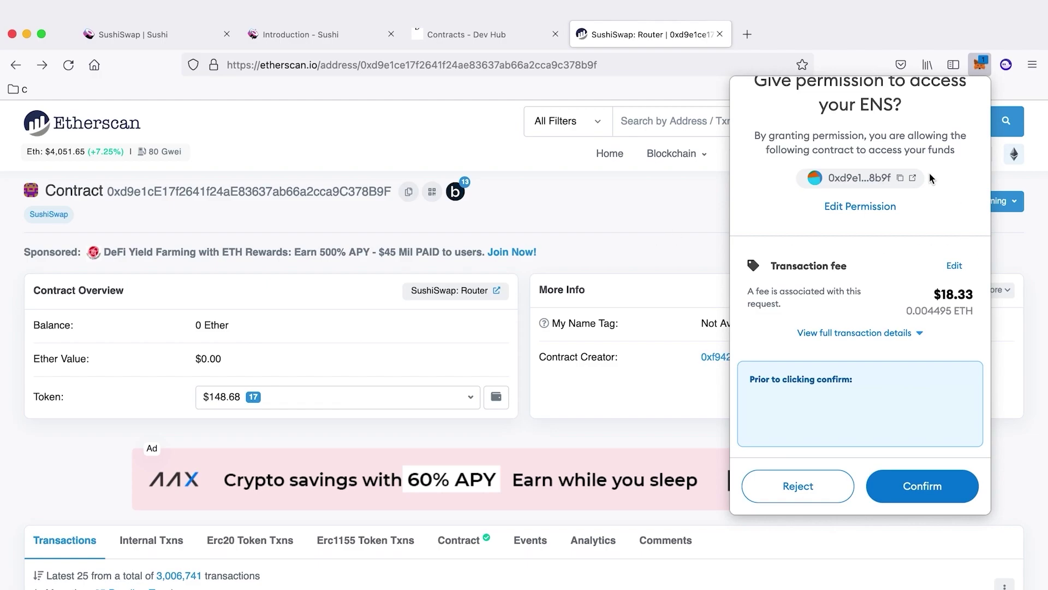
{"action": "scroll", "coordinate": [932, 174], "scroll_direction": "up", "scroll_amount": 3}
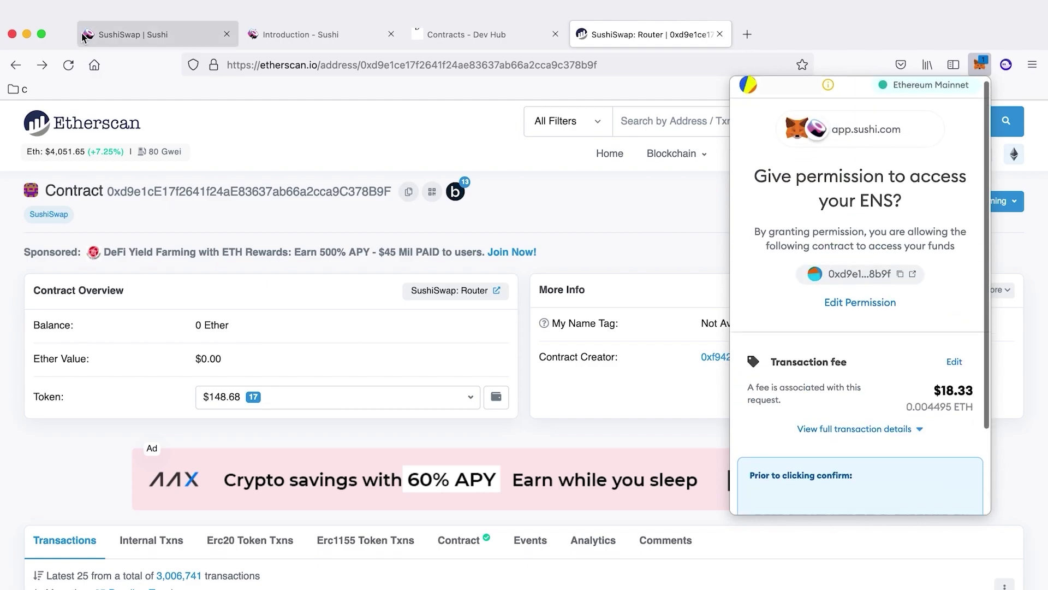
Step: Copy the contract address from the MetaMask request on the SushiSwap page and search Etherscan for 0xd9e1cE17f2641f24aE83637ab66a2cca9C378B9F
{"action": "left_click", "coordinate": [116, 35]}
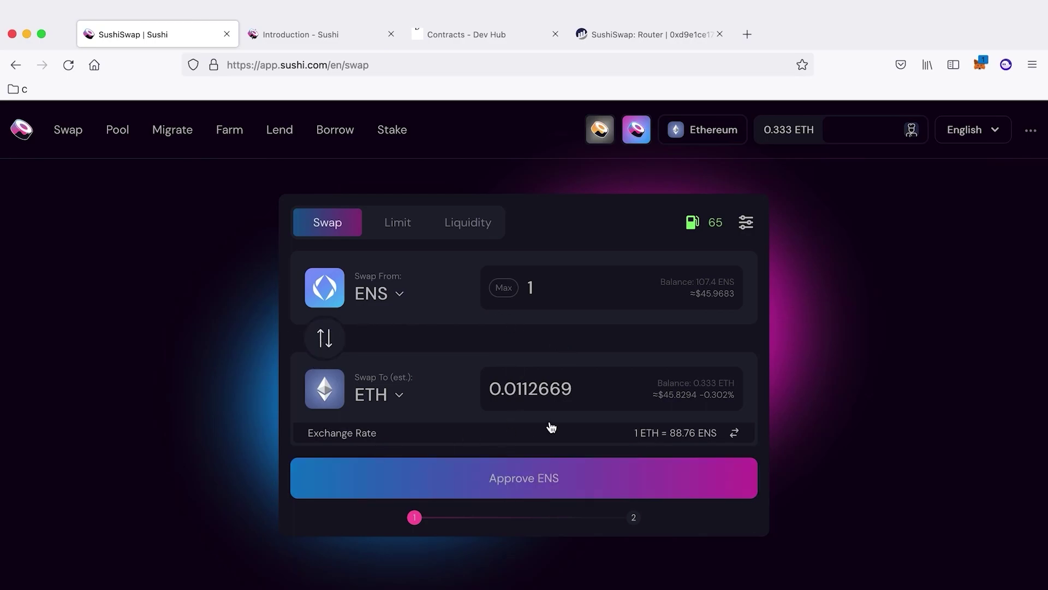
{"action": "left_click", "coordinate": [980, 64]}
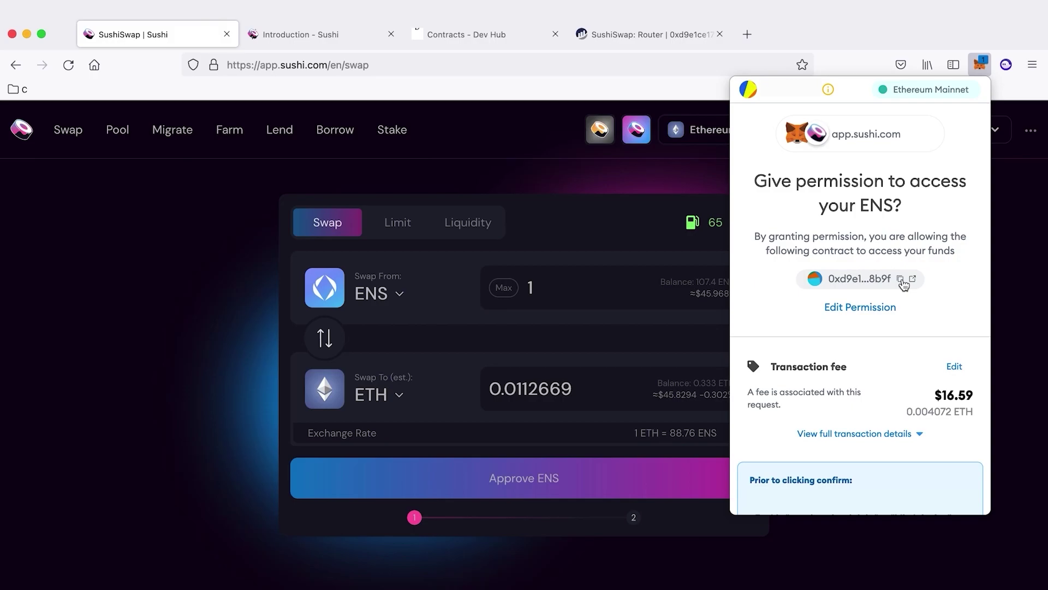
{"action": "left_click", "coordinate": [673, 36]}
{"action": "left_click", "coordinate": [678, 119]}
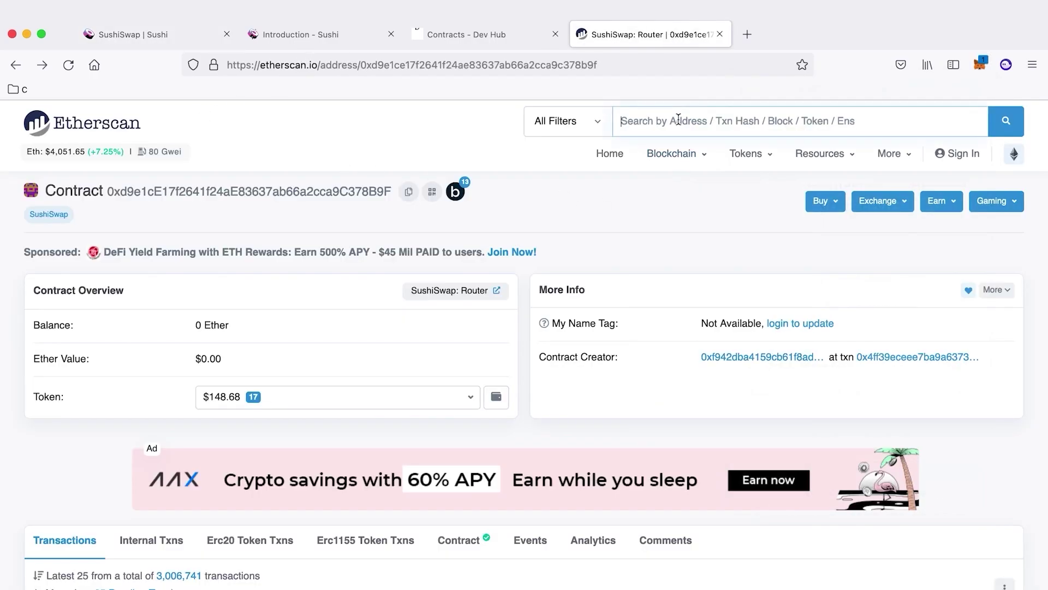
{"action": "type", "text": "0xd9e1cE17f2641f24aE83637ab66a2cca9C378B9F"}
{"action": "key", "text": "Return"}
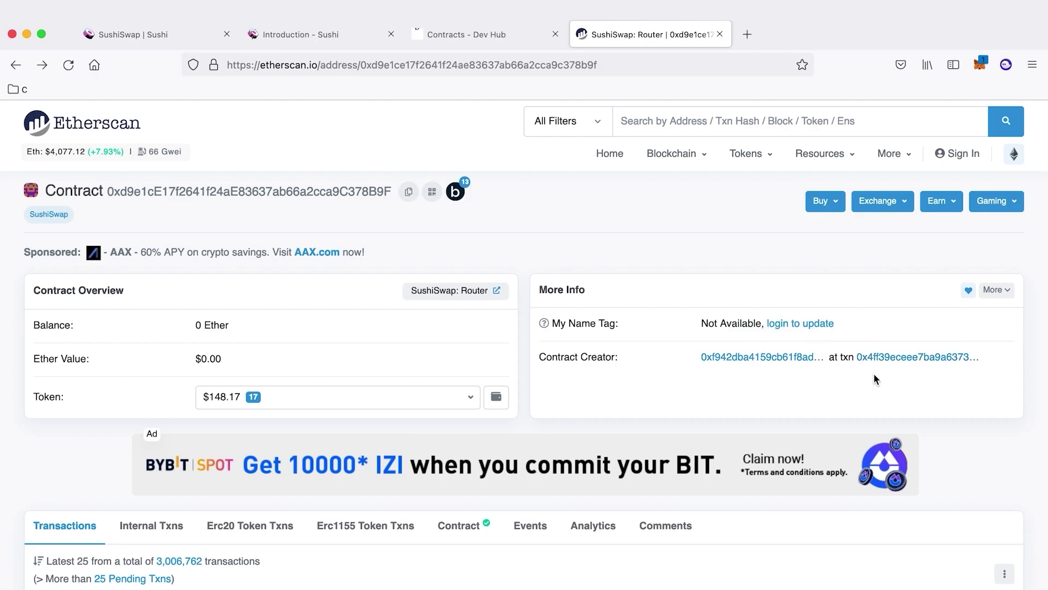
Step: Review the found contract's latest transactions and highlight its full address in the page heading
{"action": "scroll", "coordinate": [297, 546], "scroll_direction": "down", "scroll_amount": 4}
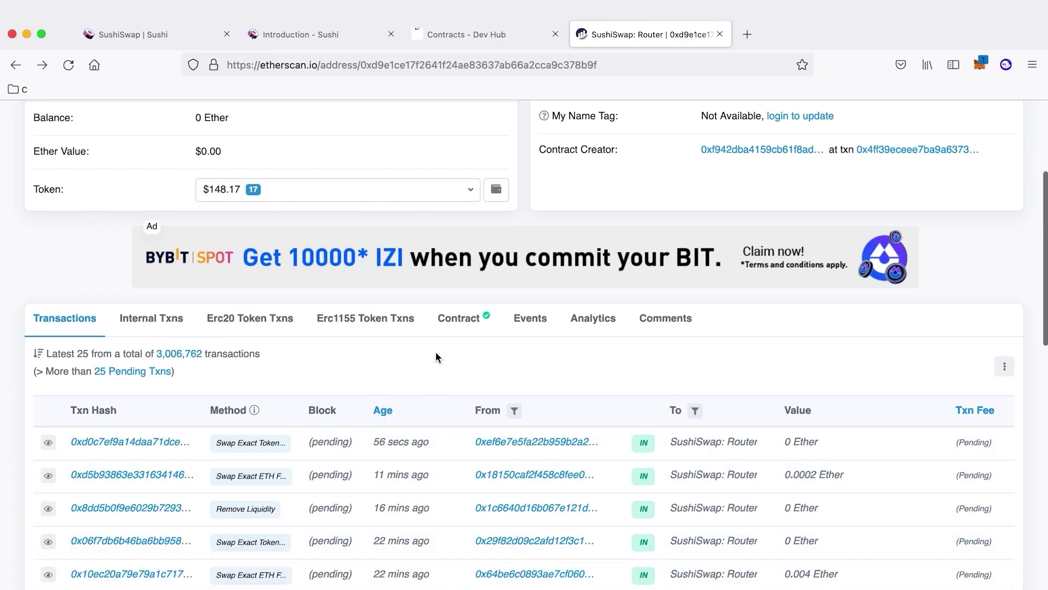
{"action": "scroll", "coordinate": [435, 356], "scroll_direction": "up", "scroll_amount": 1}
{"action": "scroll", "coordinate": [436, 356], "scroll_direction": "down", "scroll_amount": 2}
{"action": "scroll", "coordinate": [436, 355], "scroll_direction": "up", "scroll_amount": 5}
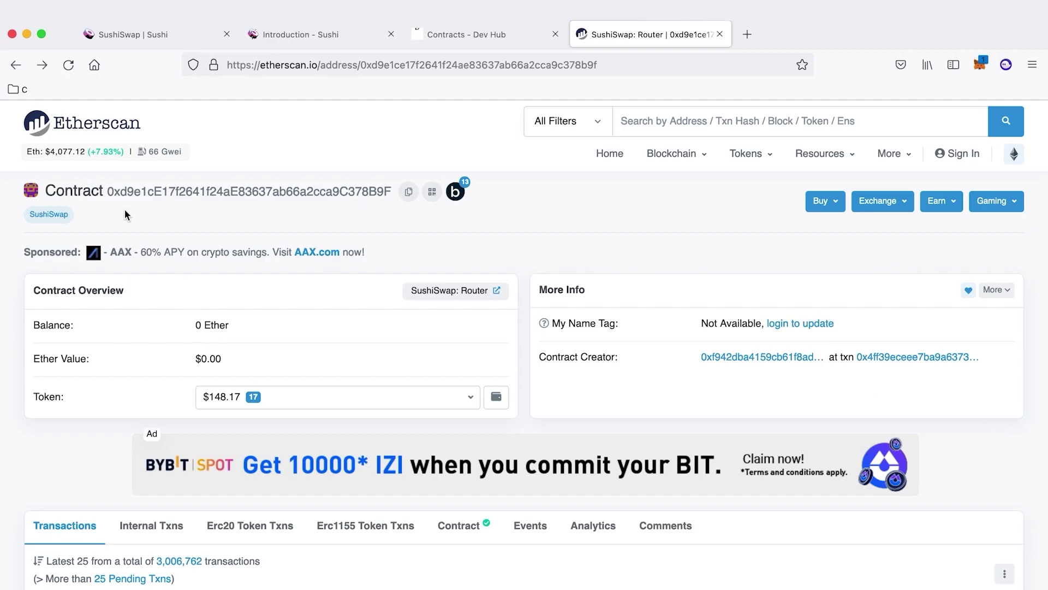
{"action": "left_click_drag", "start_coordinate": [103, 191], "coordinate": [389, 186]}
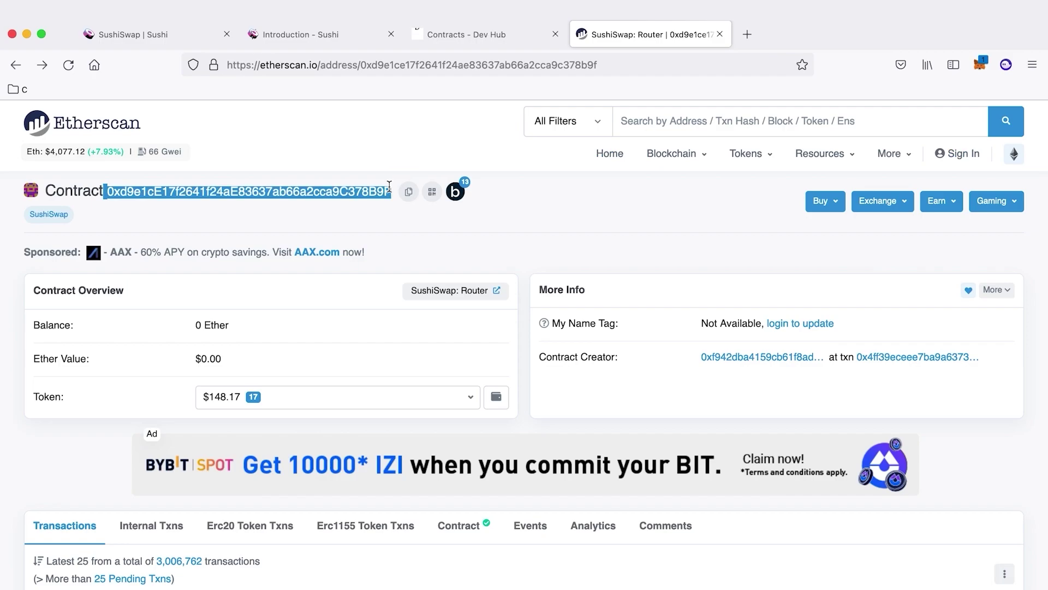
Step: Close the Sushi documentation's Introduction page and show the start of the Dev Hub Contracts page
{"action": "left_click", "coordinate": [319, 35]}
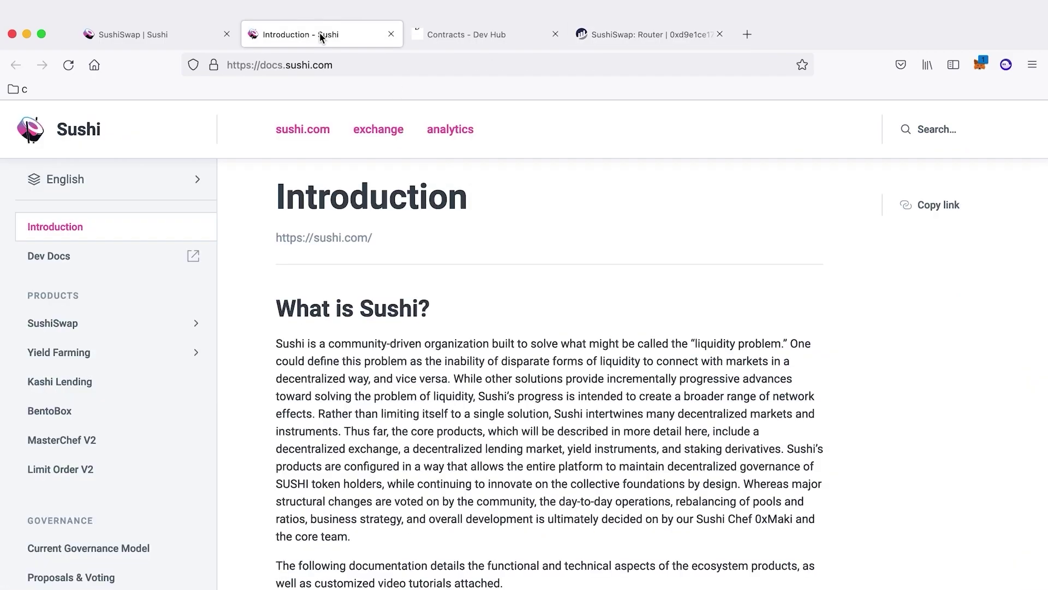
{"action": "left_click", "coordinate": [443, 39]}
{"action": "left_click", "coordinate": [387, 36]}
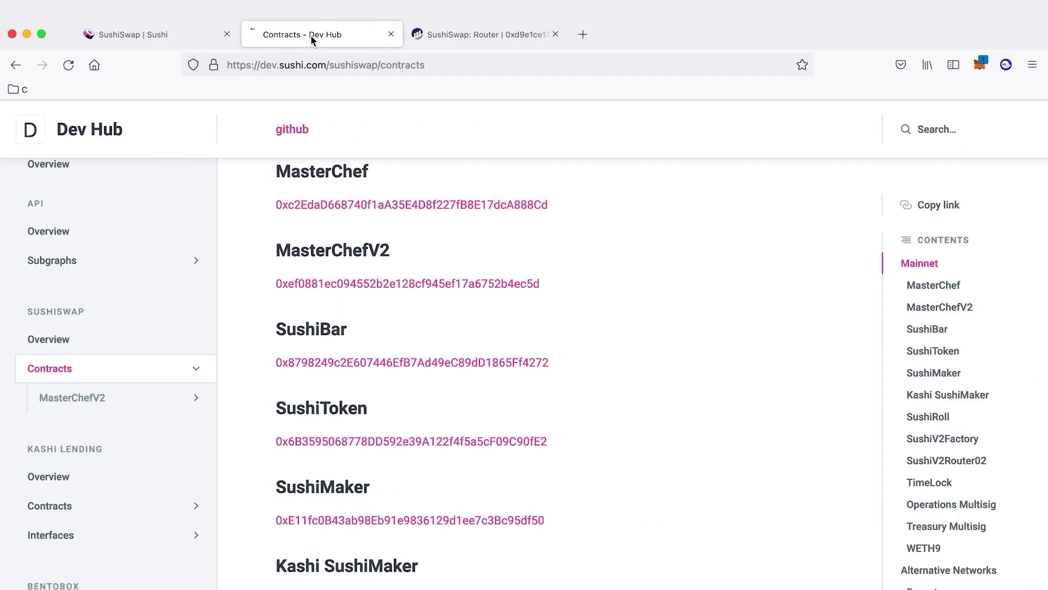
{"action": "scroll", "coordinate": [386, 334], "scroll_direction": "up", "scroll_amount": 3}
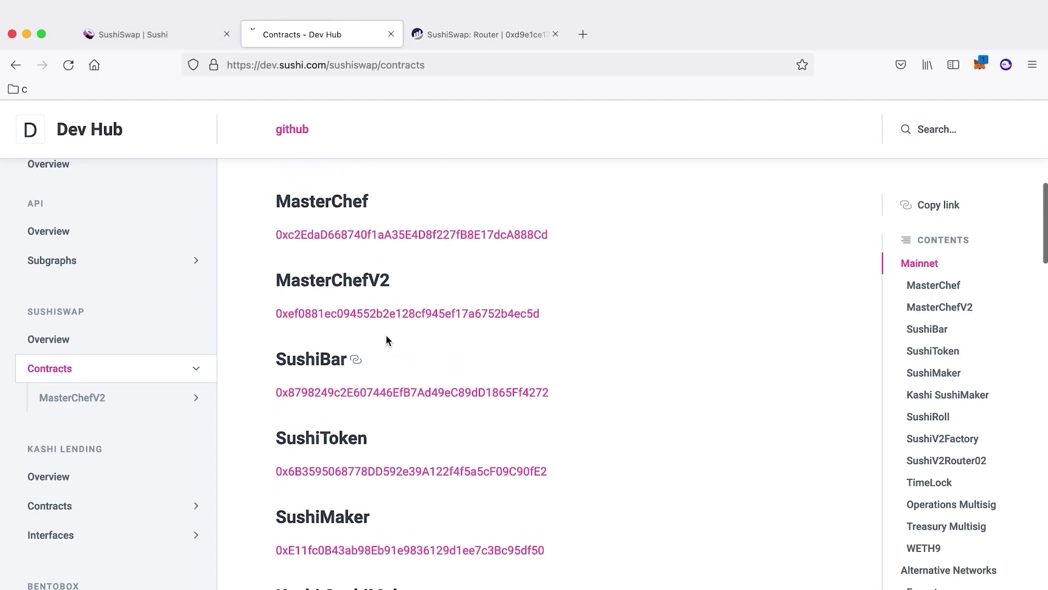
Step: Copy the router contract's address from Etherscan and find it on the Dev Hub Contracts page
{"action": "left_click", "coordinate": [176, 35]}
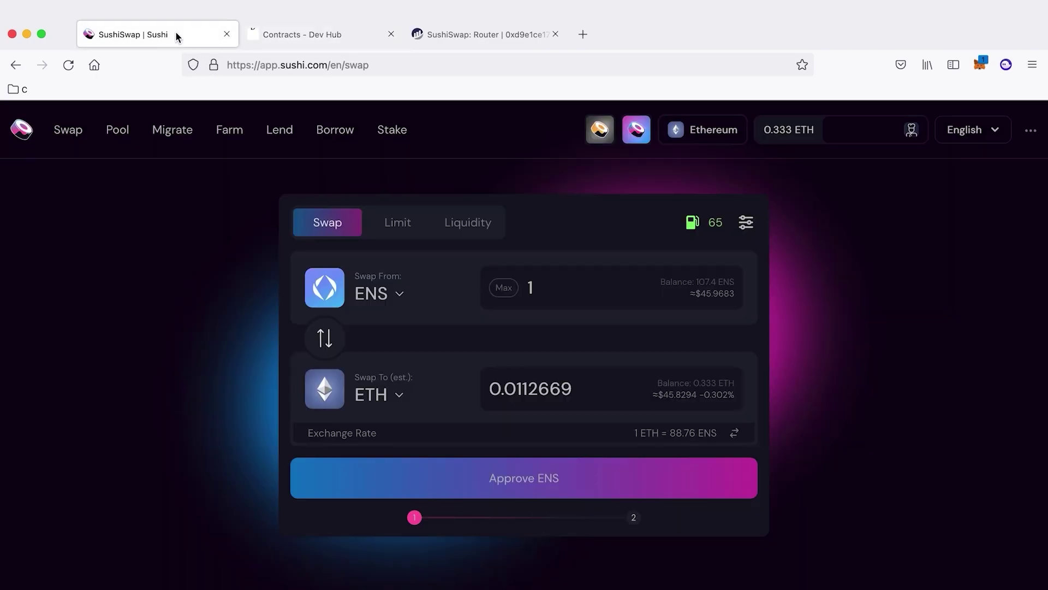
{"action": "left_click", "coordinate": [482, 40]}
{"action": "left_click_drag", "start_coordinate": [107, 191], "coordinate": [390, 191]}
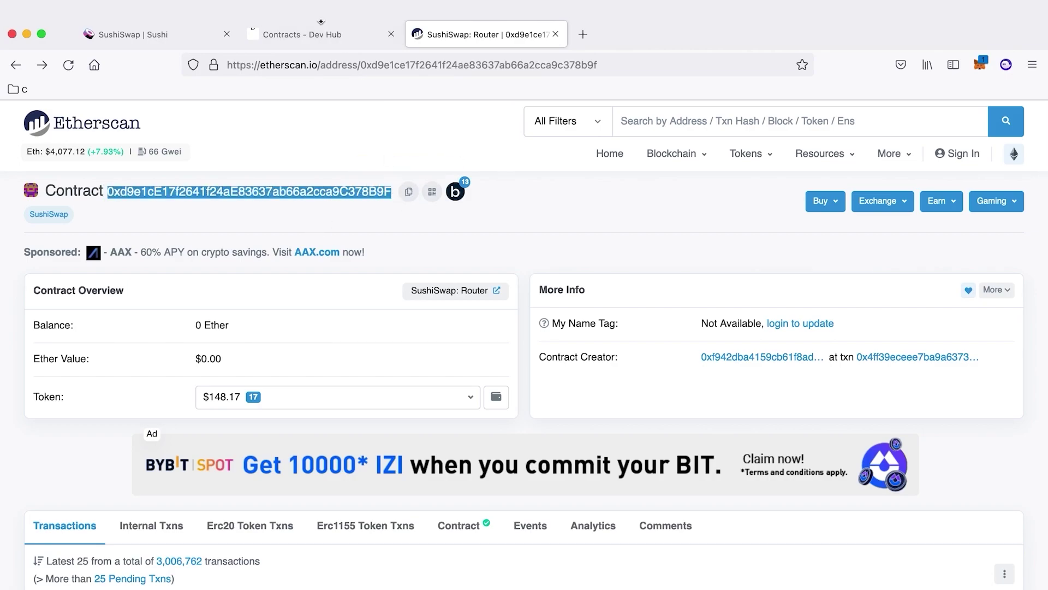
{"action": "left_click", "coordinate": [320, 37]}
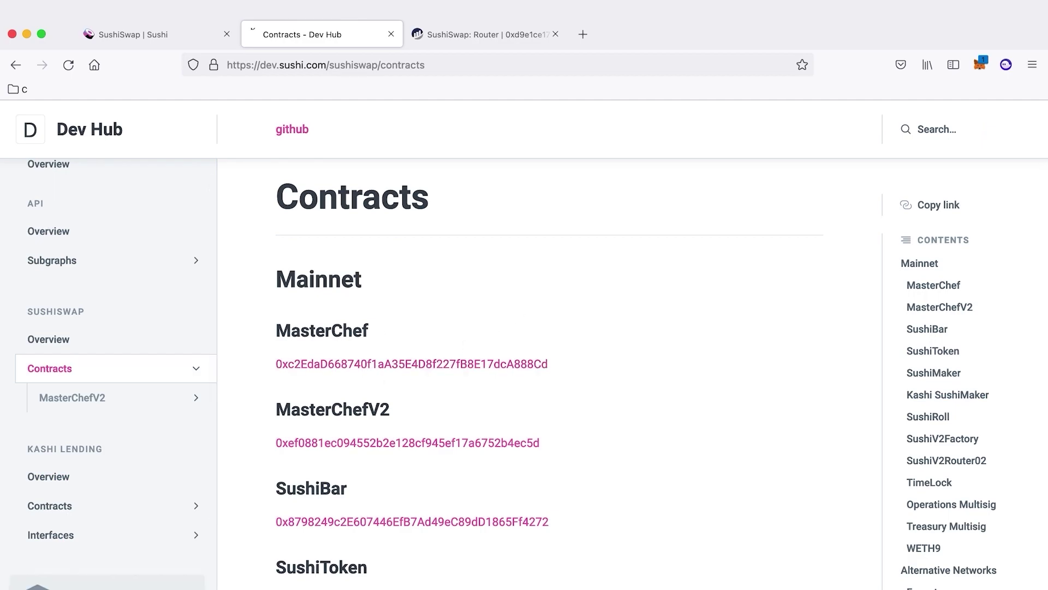
{"action": "key", "text": "ctrl+f"}
{"action": "key", "text": "ctrl+v"}
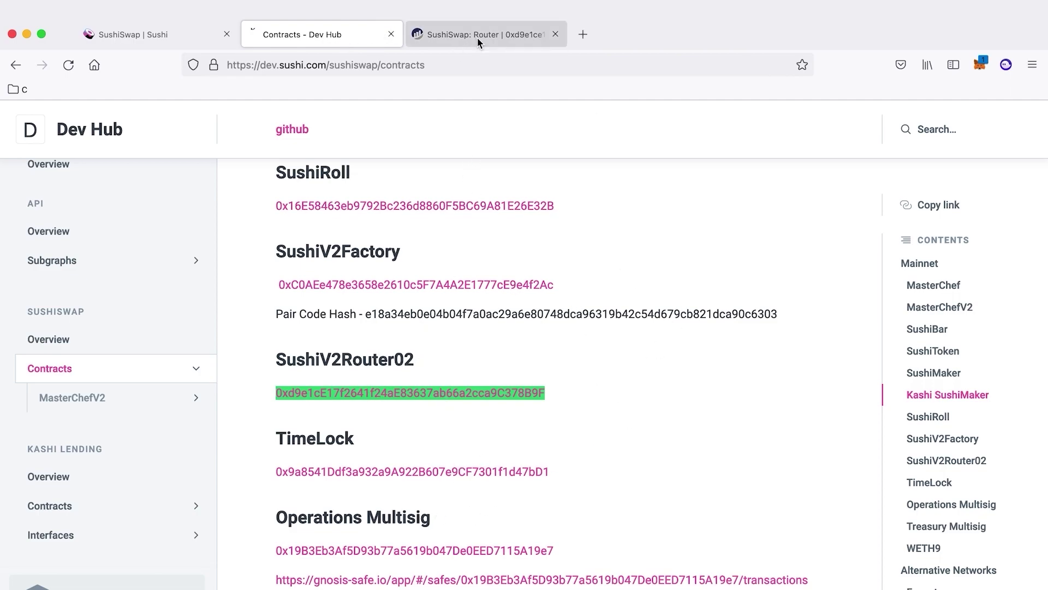
Step: Check the SushiSwap swap page and return to the SushiV2Router02 entry on the Dev Hub Contracts page
{"action": "left_click", "coordinate": [136, 27]}
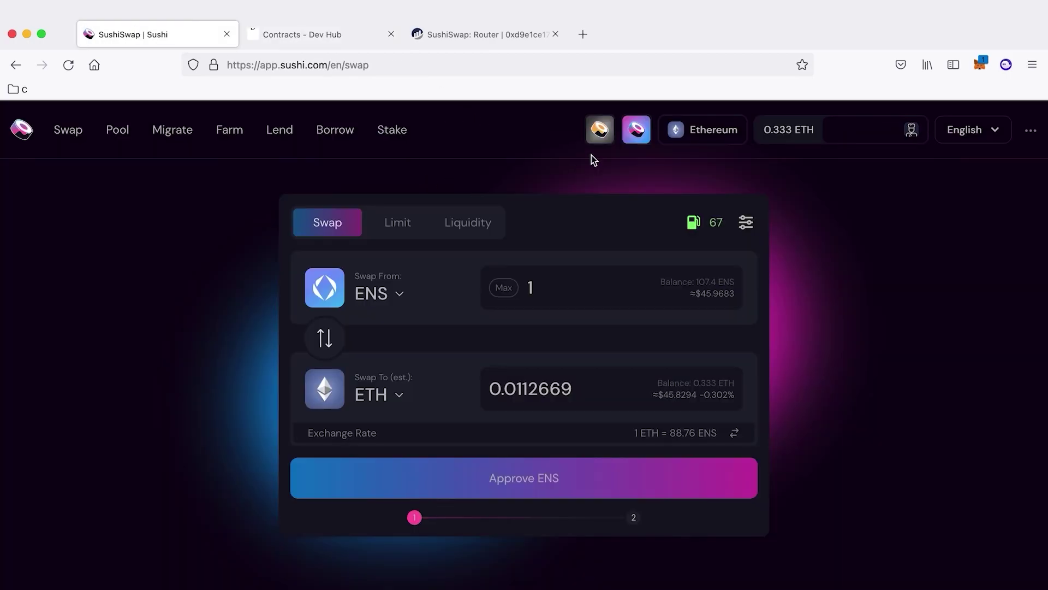
{"action": "left_click", "coordinate": [515, 41]}
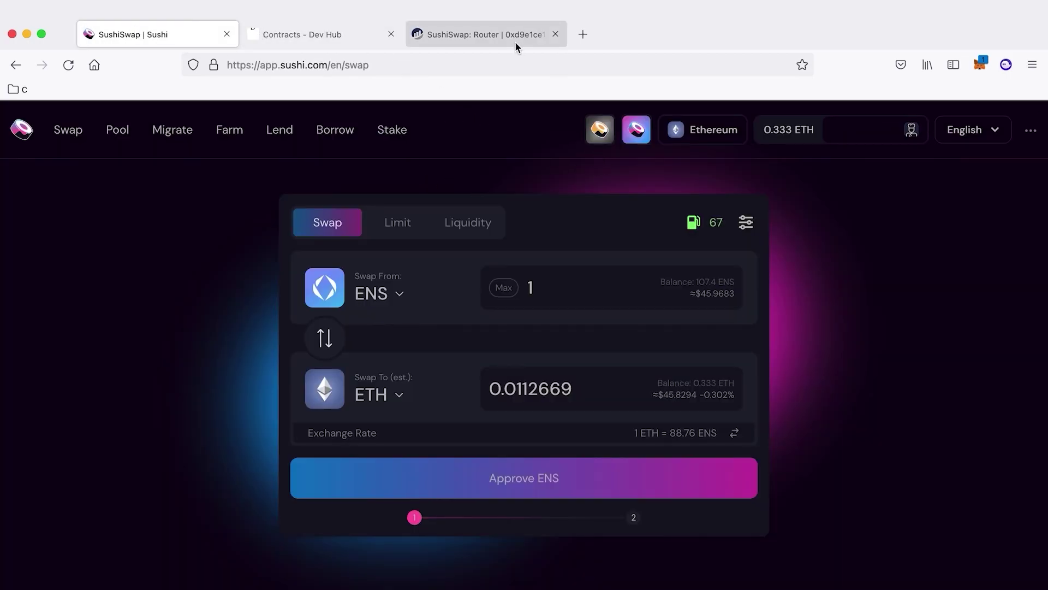
{"action": "left_click", "coordinate": [315, 31]}
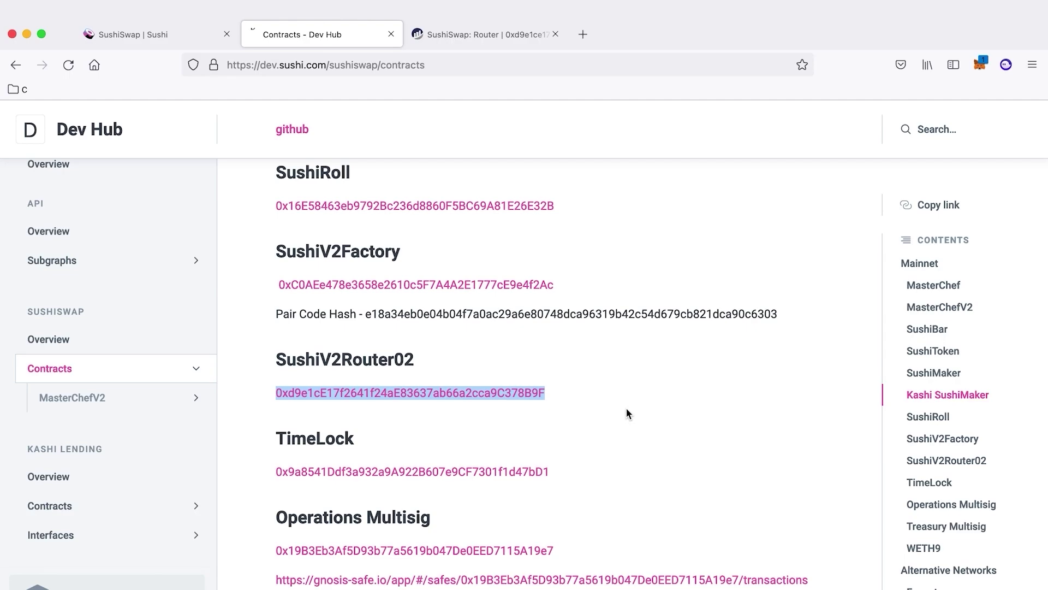
Step: Highlight the contract name in the router's source code details on Etherscan, and return to the Dev Hub Contracts page, clearing its address highlight
{"action": "left_click", "coordinate": [489, 39]}
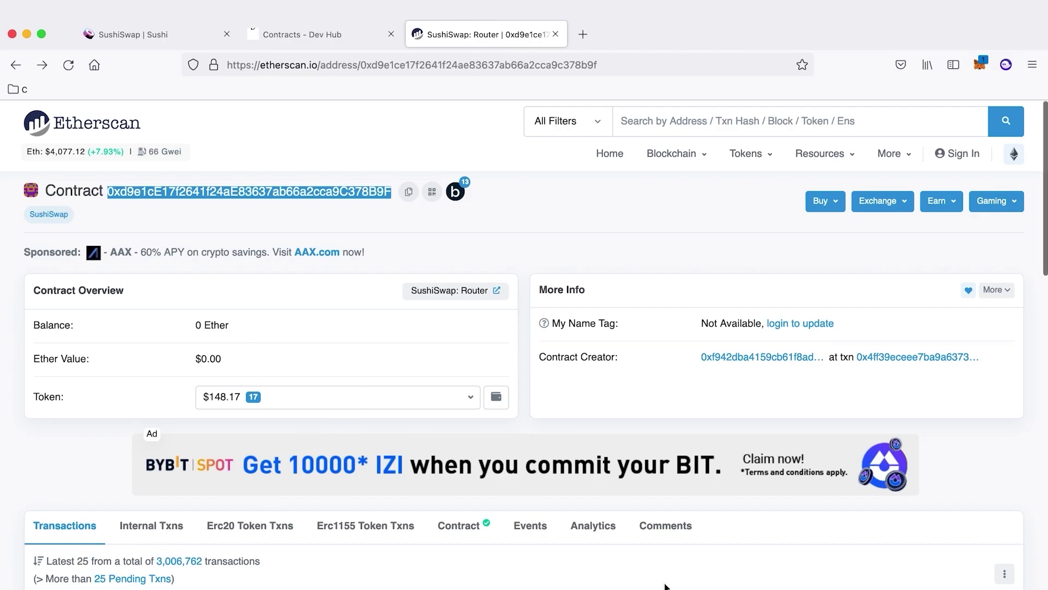
{"action": "left_click", "coordinate": [452, 526]}
{"action": "scroll", "coordinate": [451, 524], "scroll_direction": "down", "scroll_amount": 4}
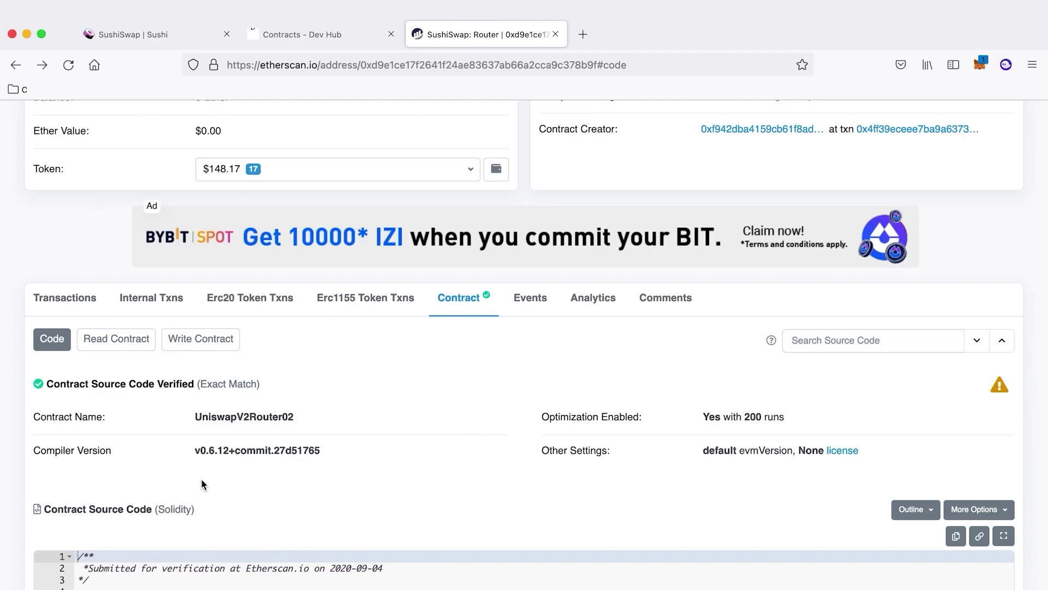
{"action": "left_click_drag", "start_coordinate": [196, 416], "coordinate": [334, 428]}
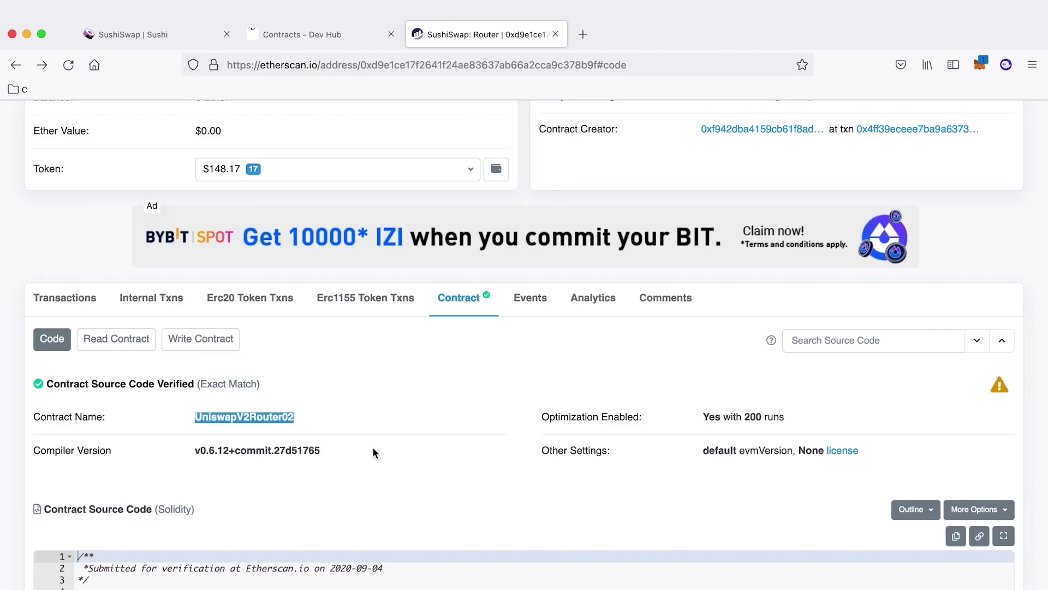
{"action": "left_click", "coordinate": [267, 36]}
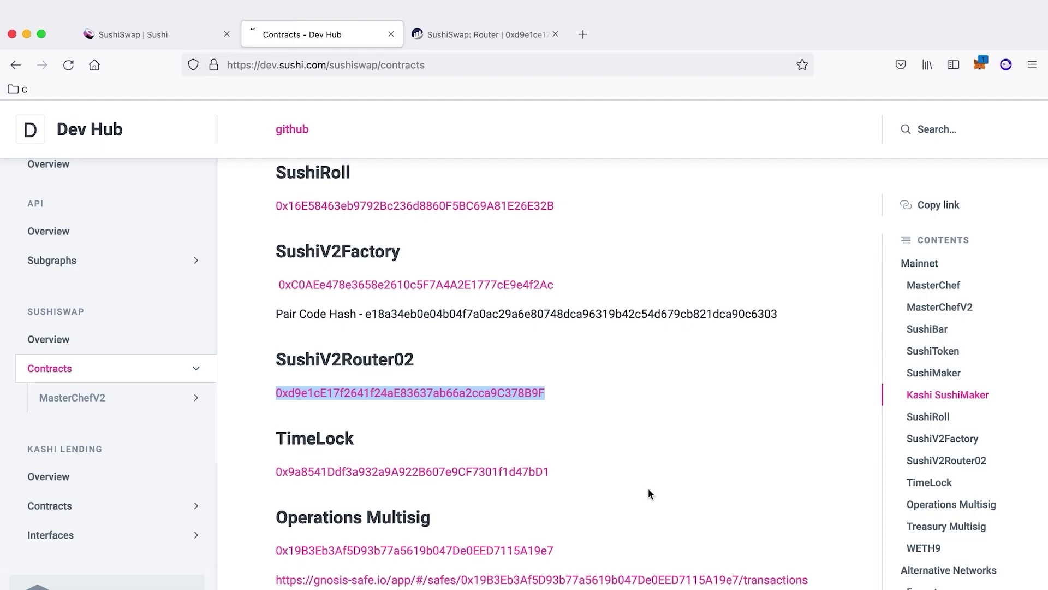
{"action": "left_click", "coordinate": [532, 519]}
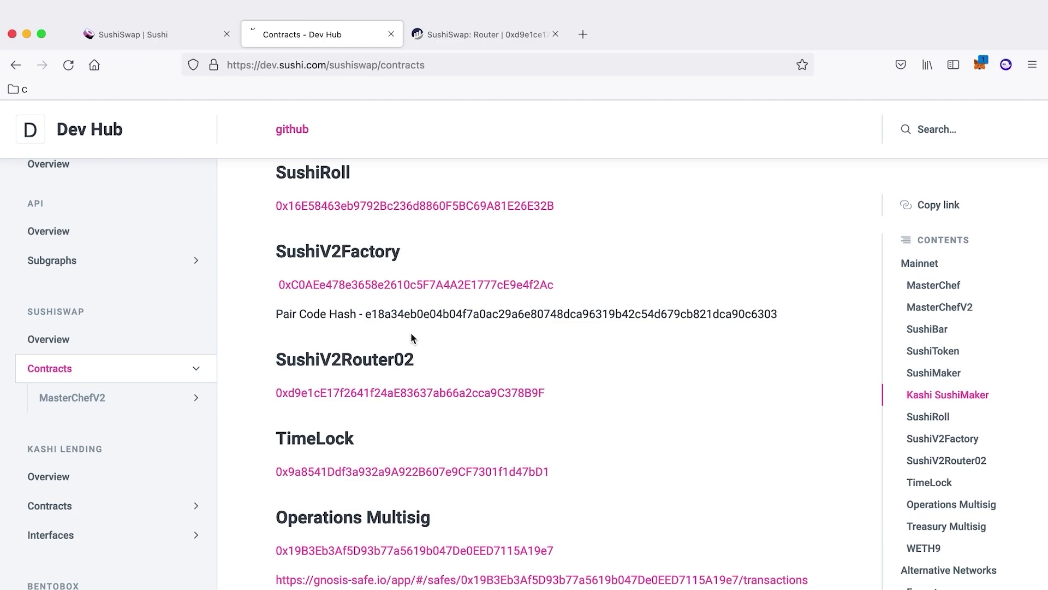
Step: Open the pending MetaMask ENS permission request and expand its full transaction details down to the permission request and data
{"action": "left_click", "coordinate": [980, 64]}
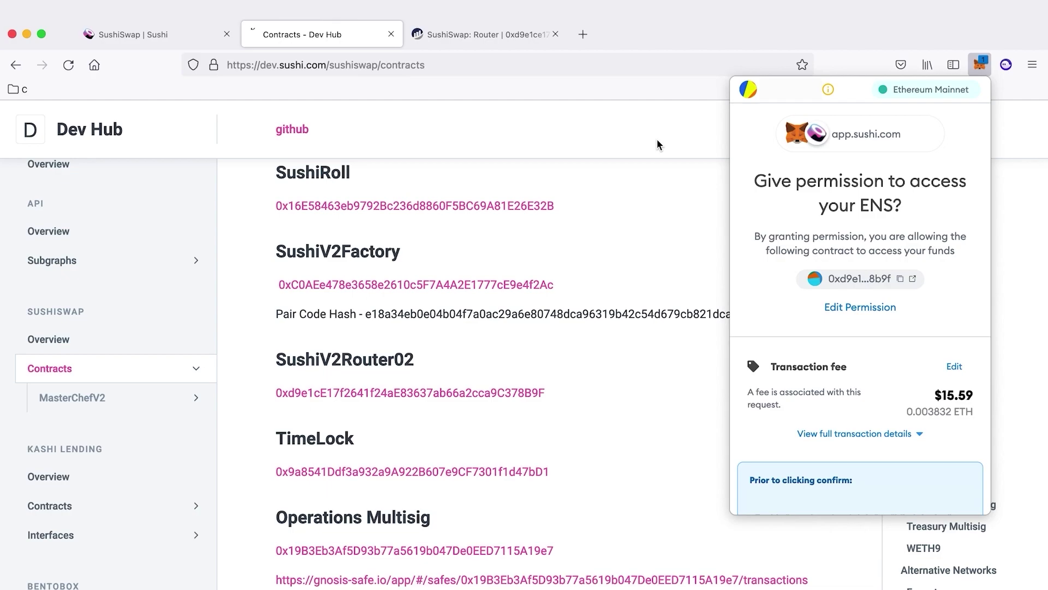
{"action": "left_click", "coordinate": [691, 126]}
{"action": "left_click", "coordinate": [980, 65]}
{"action": "left_click", "coordinate": [849, 435]}
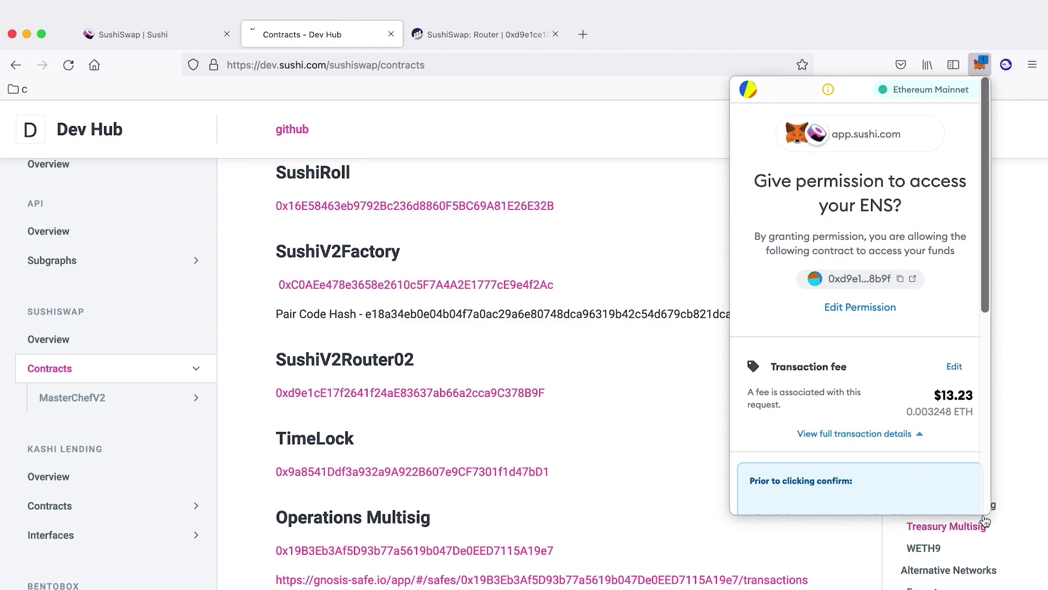
{"action": "left_click_drag", "start_coordinate": [732, 516], "coordinate": [732, 552]}
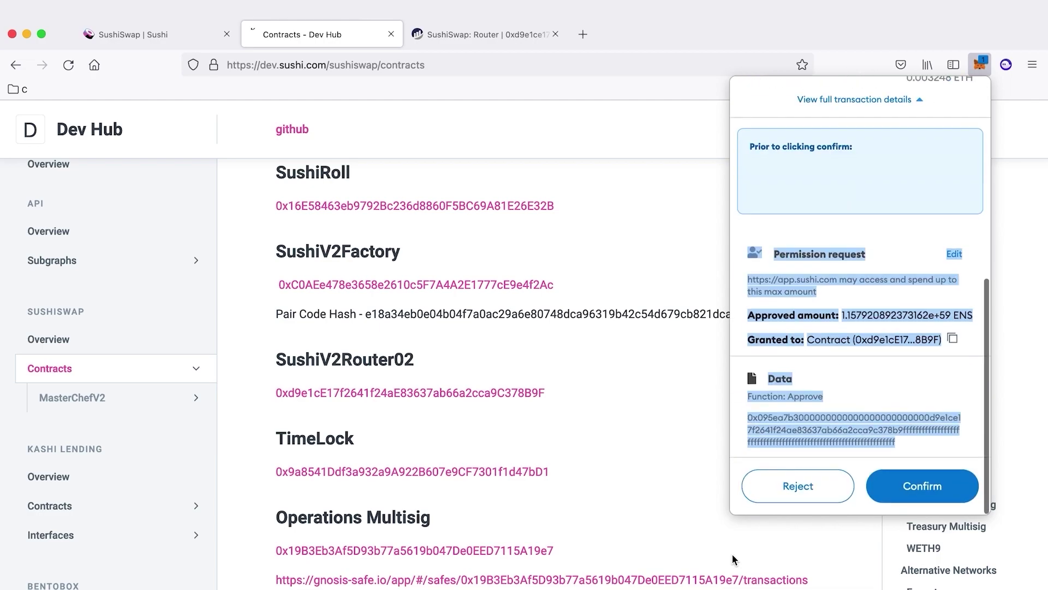
{"action": "left_click", "coordinate": [868, 301]}
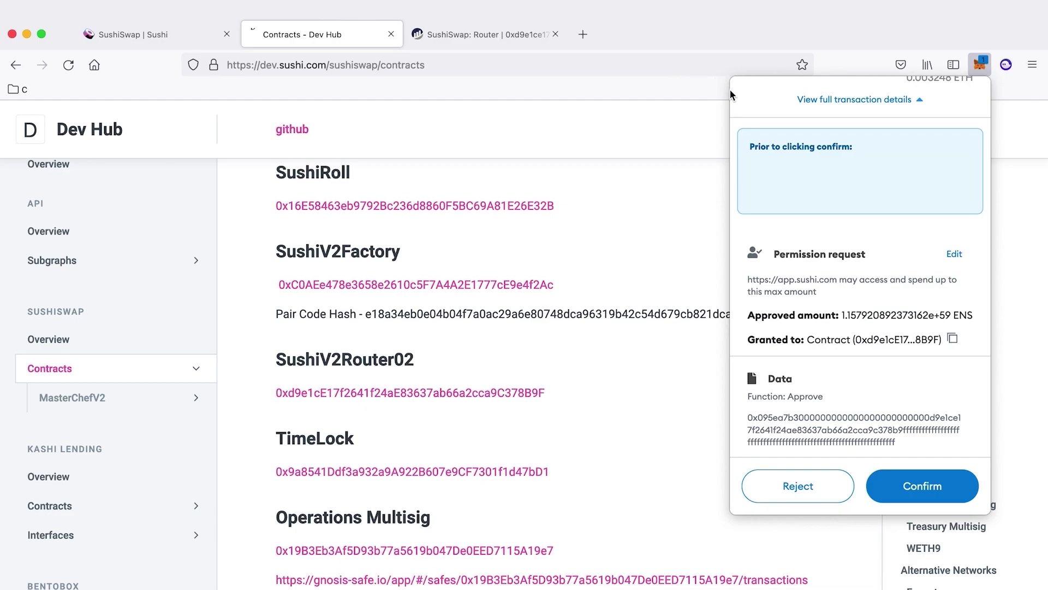
Step: Recheck the contract address at the start of the MetaMask request and show the approved amount in the full transaction details again
{"action": "scroll", "coordinate": [907, 316], "scroll_direction": "up", "scroll_amount": 5}
{"action": "scroll", "coordinate": [905, 323], "scroll_direction": "up", "scroll_amount": 2}
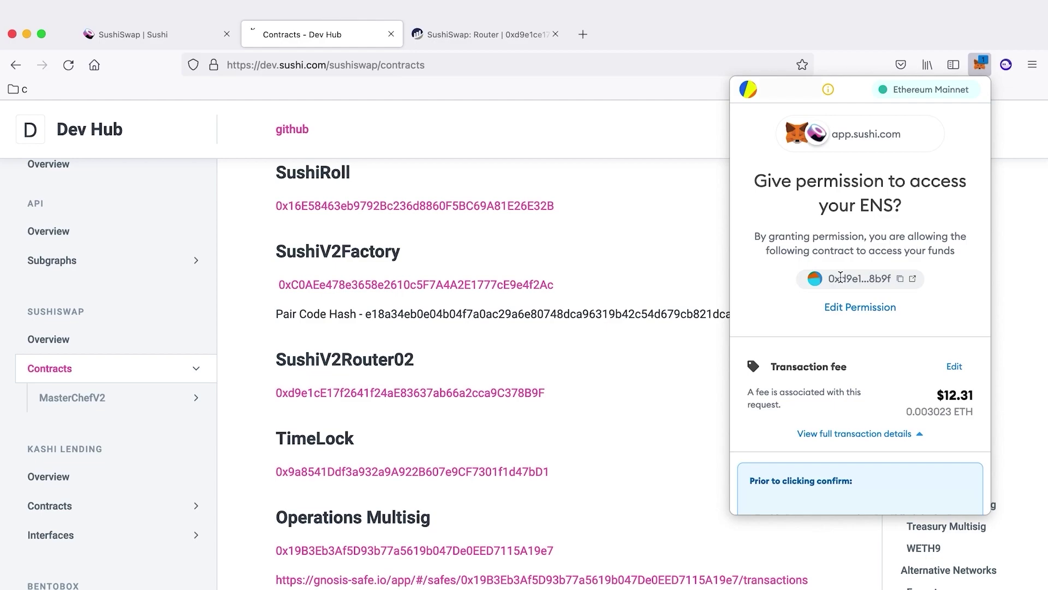
{"action": "scroll", "coordinate": [874, 437], "scroll_direction": "down", "scroll_amount": 4}
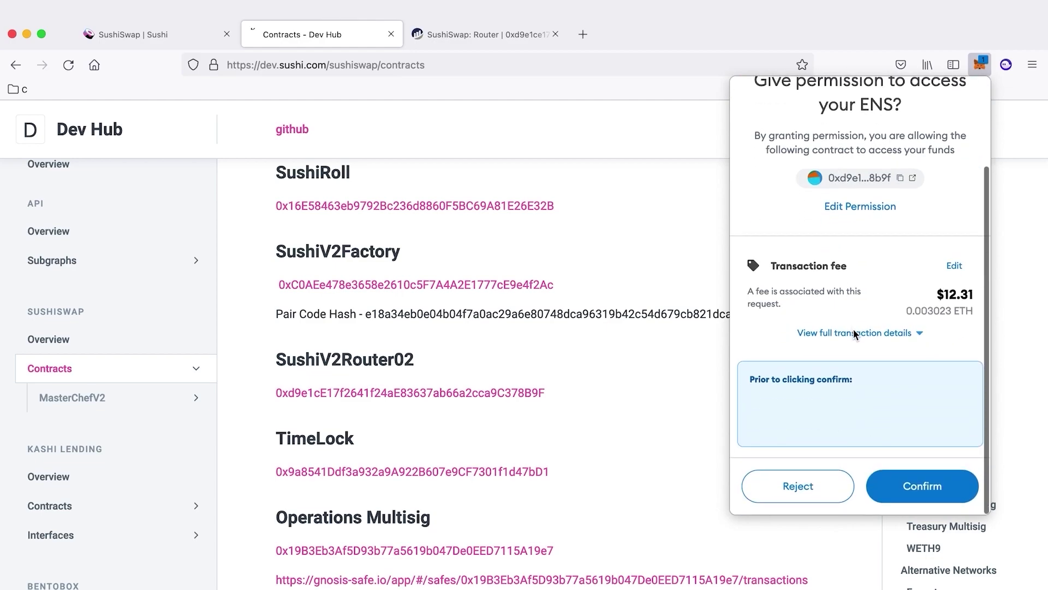
{"action": "left_click", "coordinate": [854, 332]}
{"action": "scroll", "coordinate": [855, 338], "scroll_direction": "down", "scroll_amount": 5}
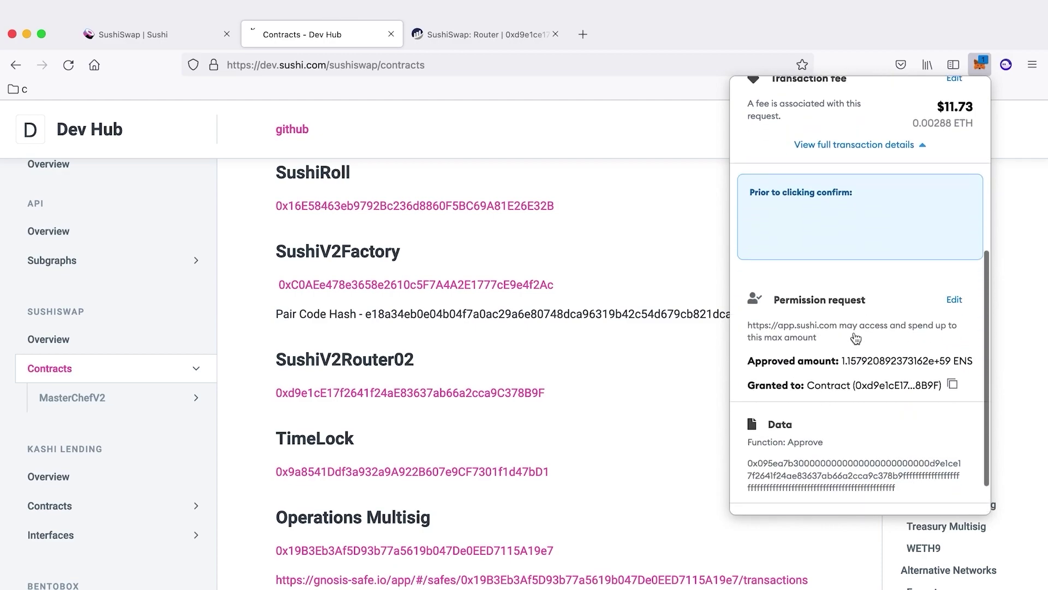
{"action": "scroll", "coordinate": [855, 334], "scroll_direction": "down", "scroll_amount": 2}
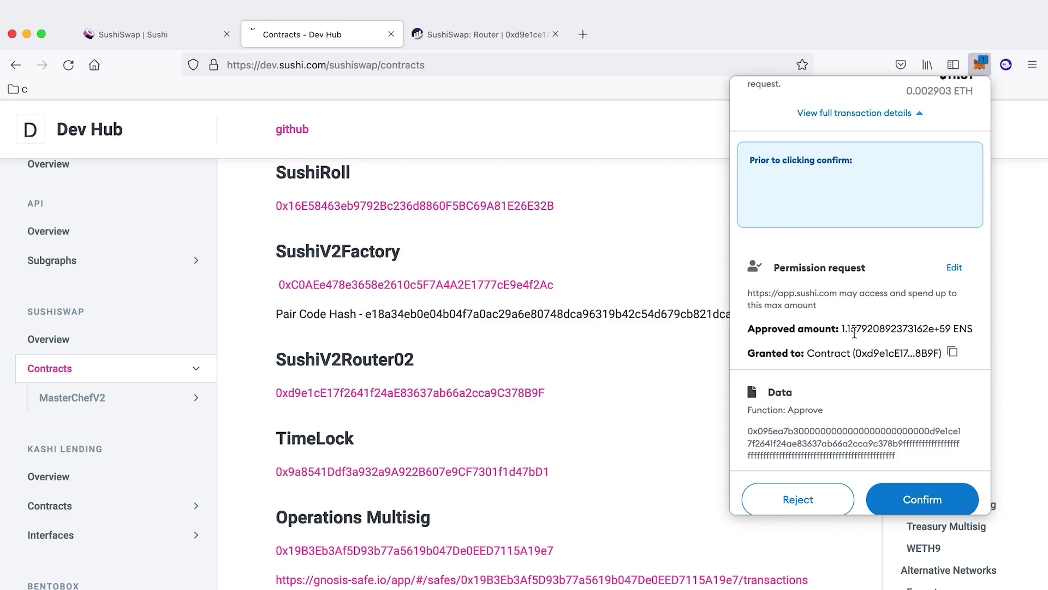
Step: Return to the SushiSwap swap page, reopen the MetaMask permission request there and expand its full transaction details
{"action": "left_click", "coordinate": [116, 43]}
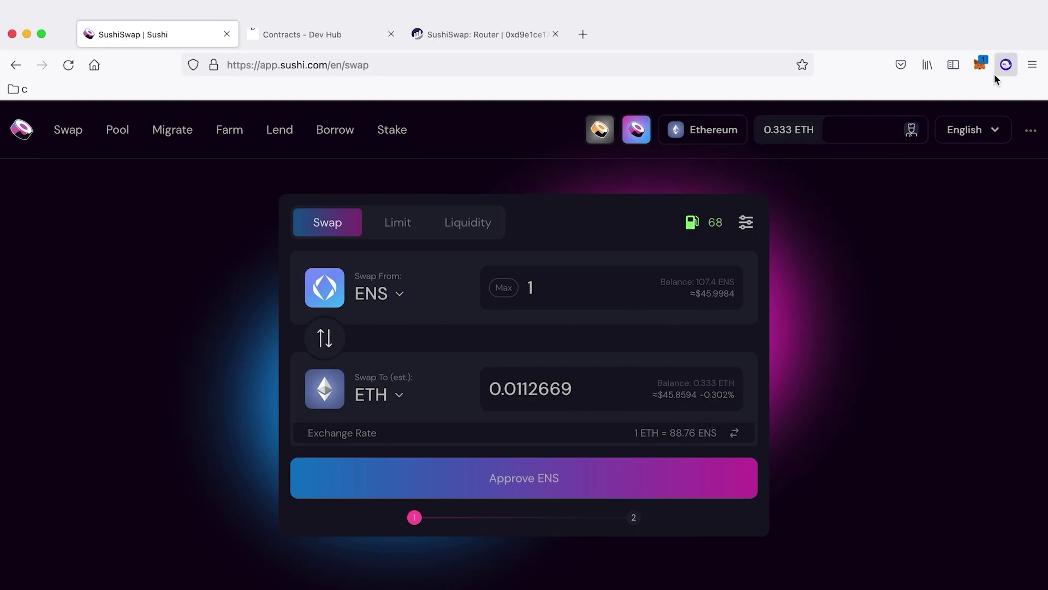
{"action": "left_click", "coordinate": [981, 65]}
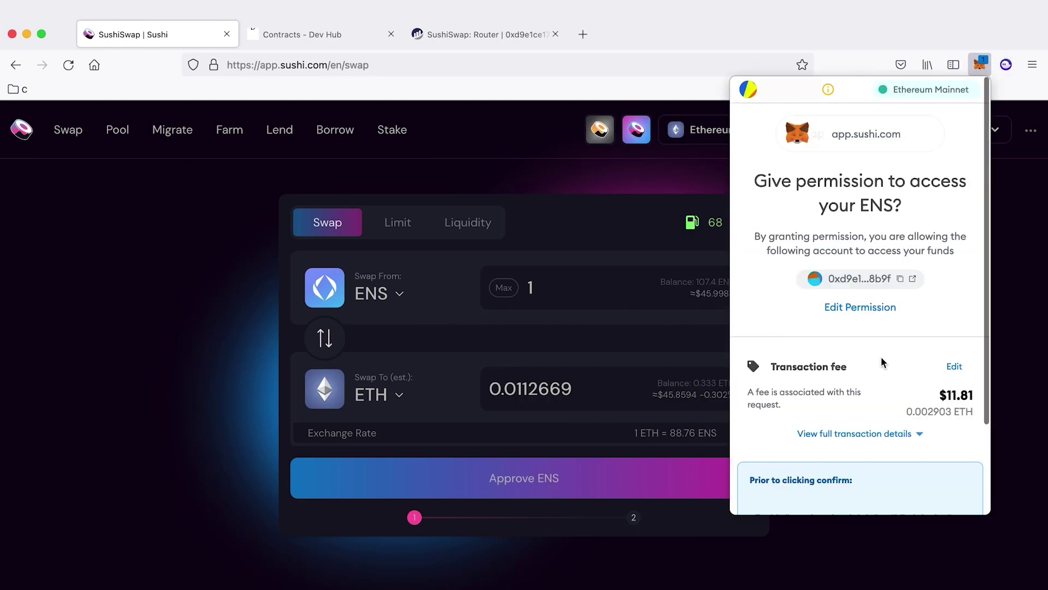
{"action": "scroll", "coordinate": [880, 356], "scroll_direction": "down", "scroll_amount": 3}
{"action": "left_click", "coordinate": [864, 332]}
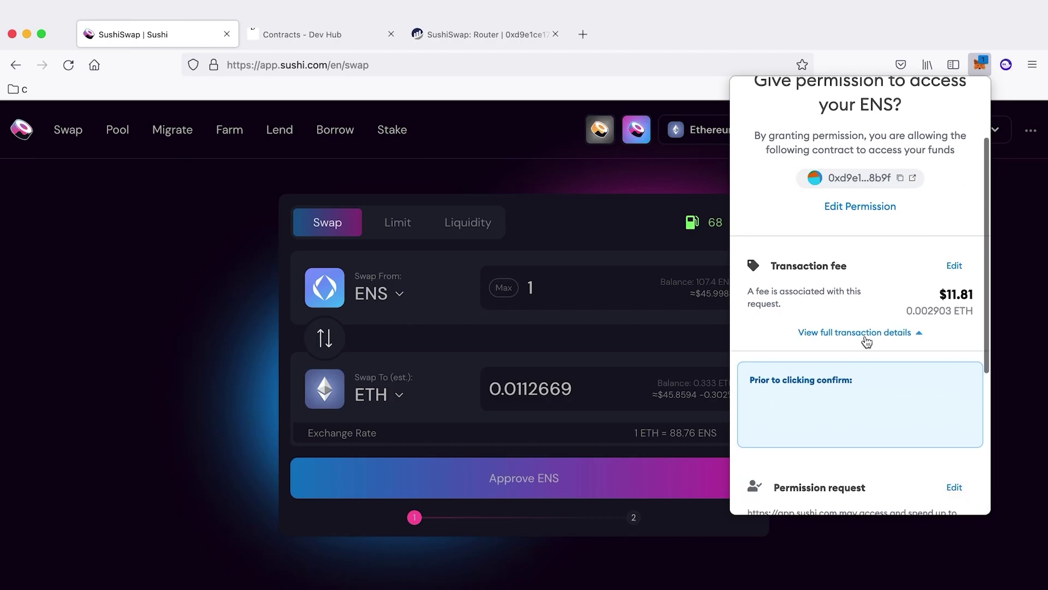
{"action": "scroll", "coordinate": [852, 307], "scroll_direction": "down", "scroll_amount": 5}
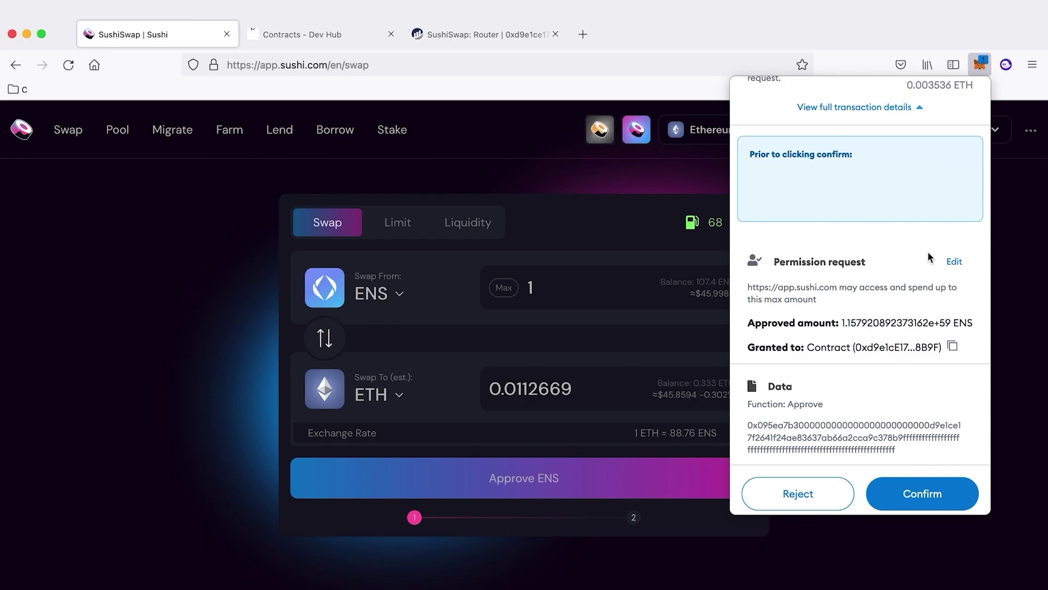
Step: Examine the request's transaction fee, contract address, approved amount, granted contract and Approve function data
{"action": "scroll", "coordinate": [928, 255], "scroll_direction": "up", "scroll_amount": 2}
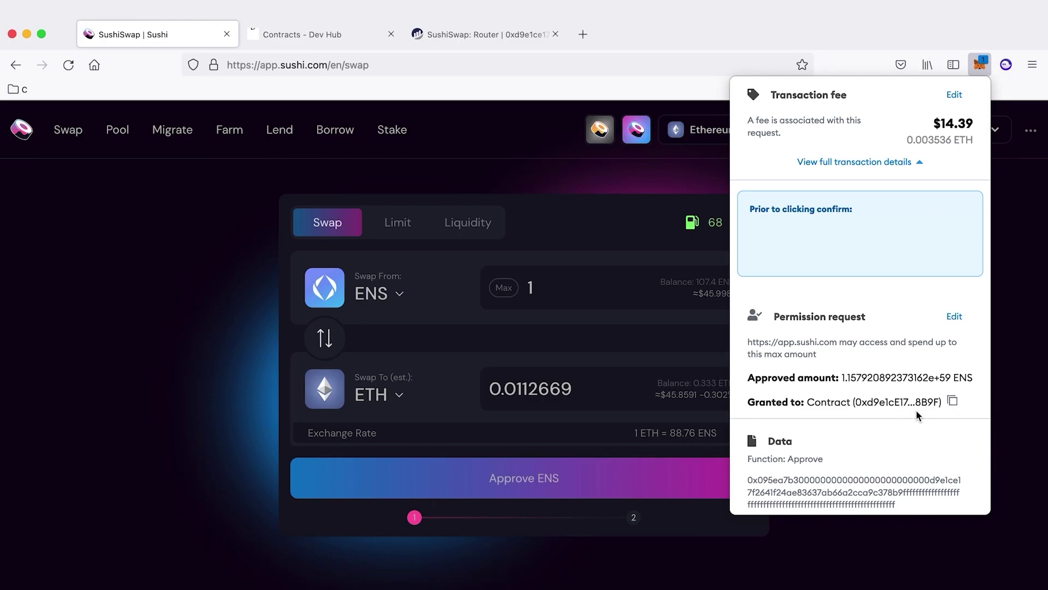
{"action": "scroll", "coordinate": [917, 415], "scroll_direction": "up", "scroll_amount": 3}
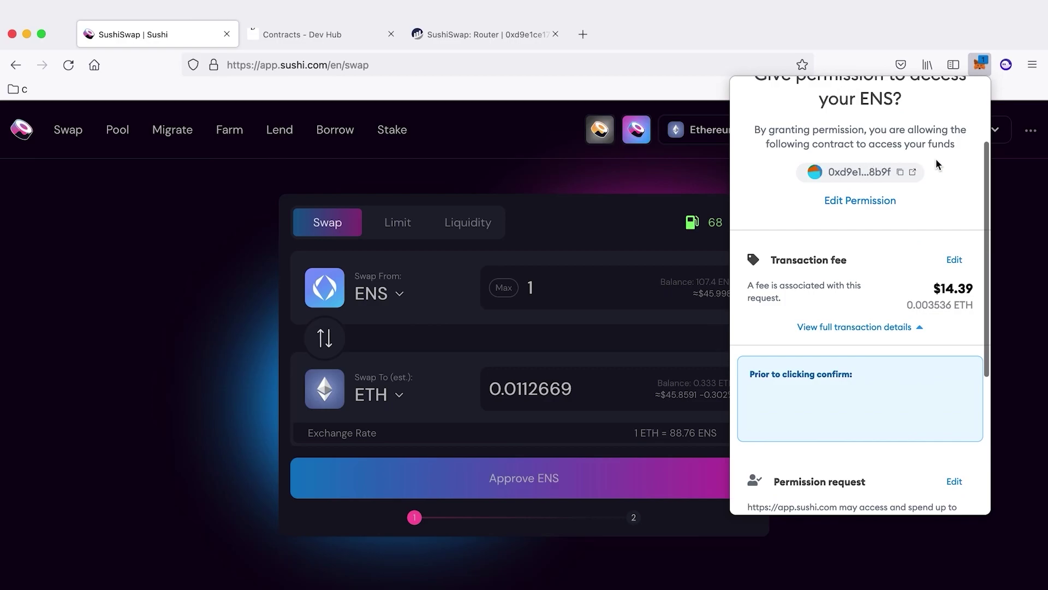
{"action": "scroll", "coordinate": [918, 287], "scroll_direction": "down", "scroll_amount": 3}
{"action": "scroll", "coordinate": [921, 294], "scroll_direction": "down", "scroll_amount": 2}
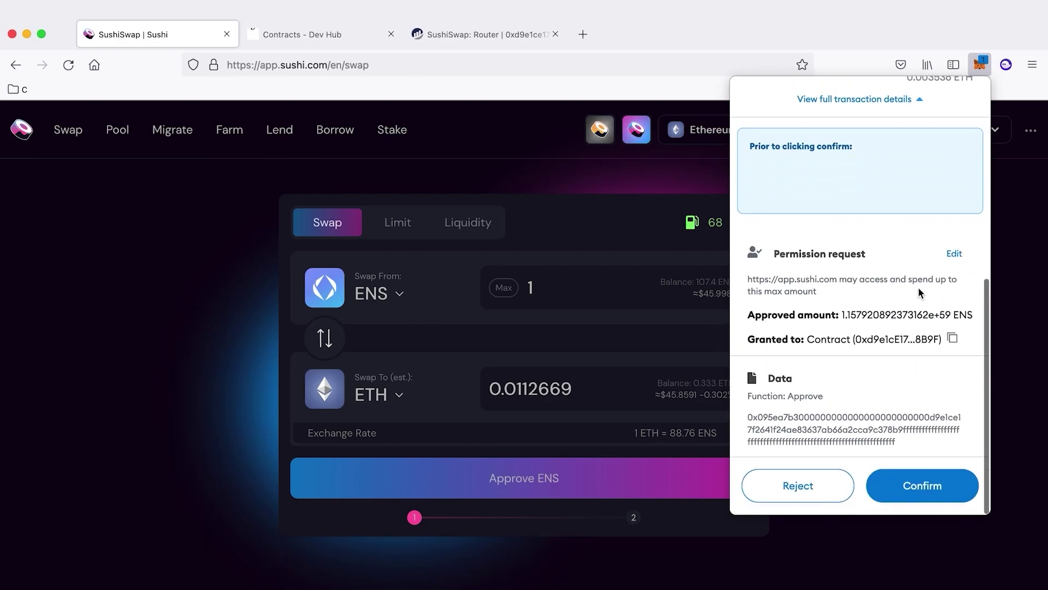
{"action": "scroll", "coordinate": [919, 289], "scroll_direction": "up", "scroll_amount": 3}
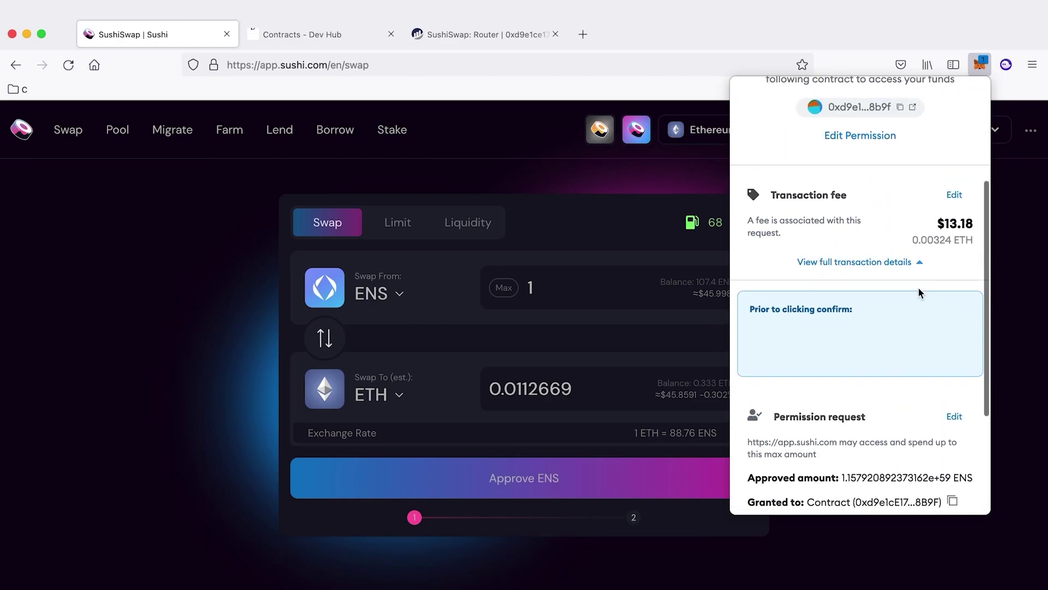
{"action": "scroll", "coordinate": [920, 293], "scroll_direction": "down", "scroll_amount": 3}
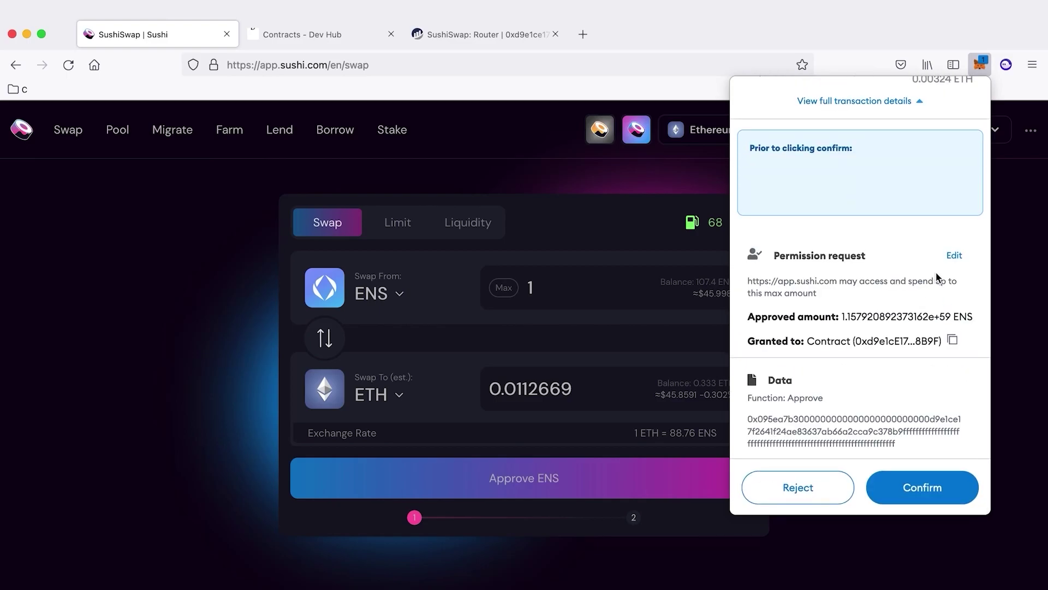
{"action": "scroll", "coordinate": [810, 430], "scroll_direction": "down", "scroll_amount": 1}
{"action": "scroll", "coordinate": [810, 430], "scroll_direction": "down", "scroll_amount": 1}
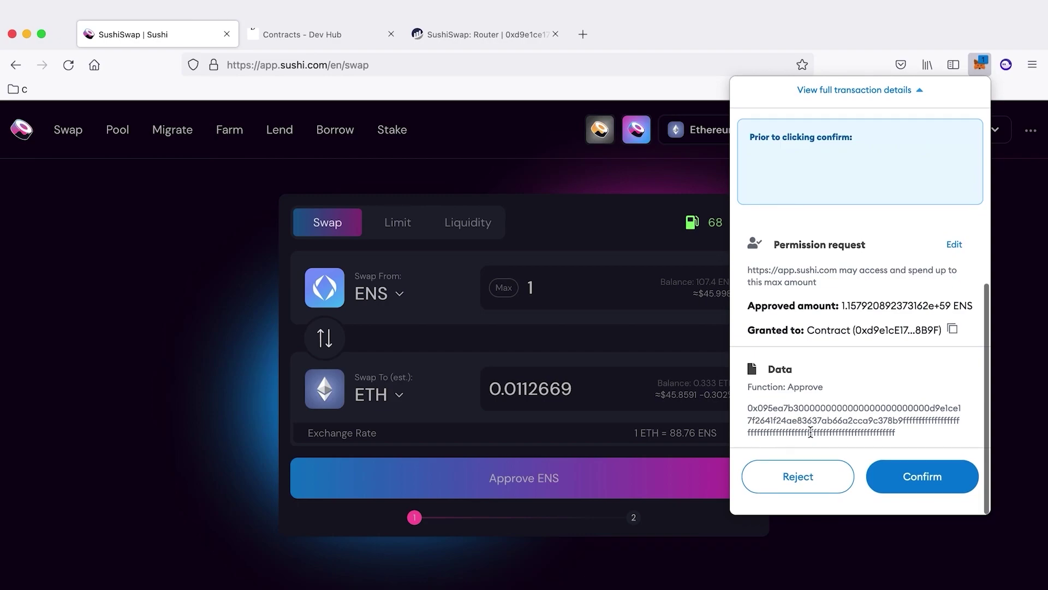
{"action": "scroll", "coordinate": [810, 431], "scroll_direction": "up", "scroll_amount": 1}
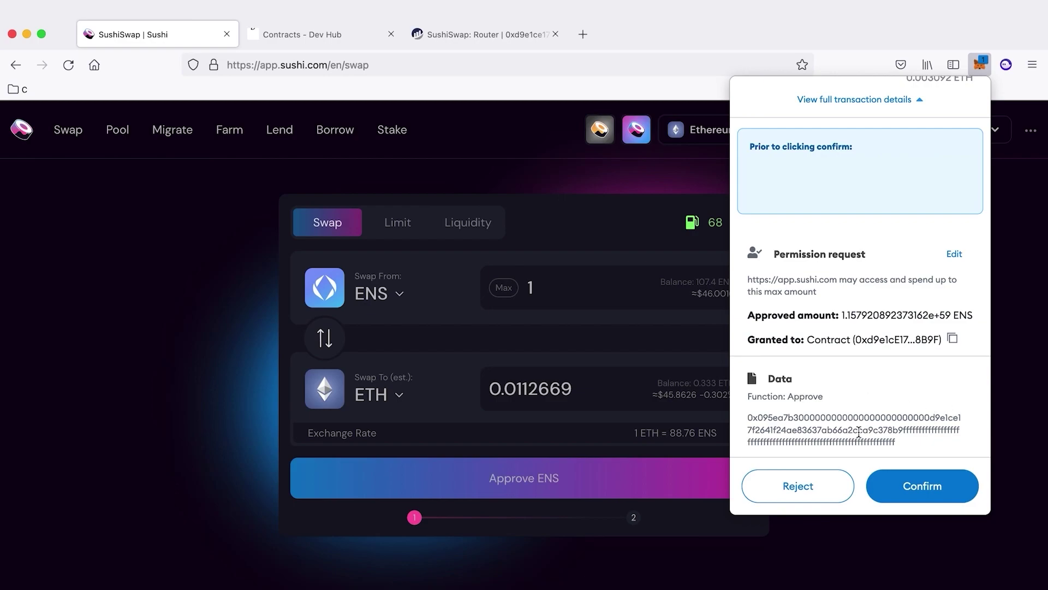
Step: Highlight the router contract's address embedded in the hexadecimal data of the Approve function
{"action": "left_click_drag", "start_coordinate": [932, 417], "coordinate": [933, 423]}
{"action": "left_click", "coordinate": [931, 419]}
{"action": "left_click_drag", "start_coordinate": [932, 420], "coordinate": [905, 425]}
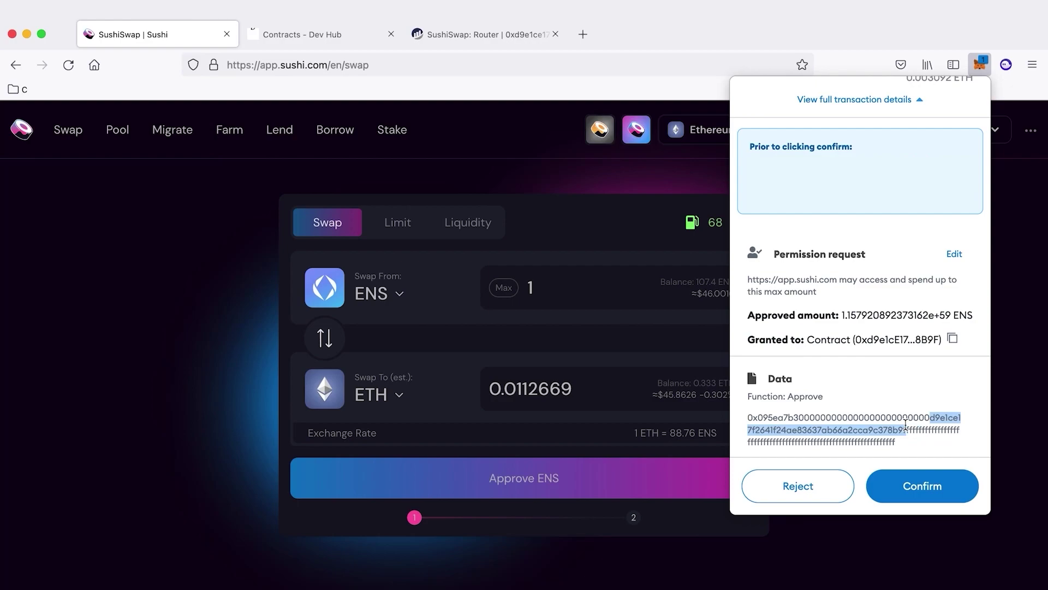
{"action": "left_click_drag", "start_coordinate": [905, 425], "coordinate": [908, 430]}
Step: Highlight the function identifier 0x095ea7b3 at the start of the approval's hexadecimal data
{"action": "left_click_drag", "start_coordinate": [800, 418], "coordinate": [751, 418]}
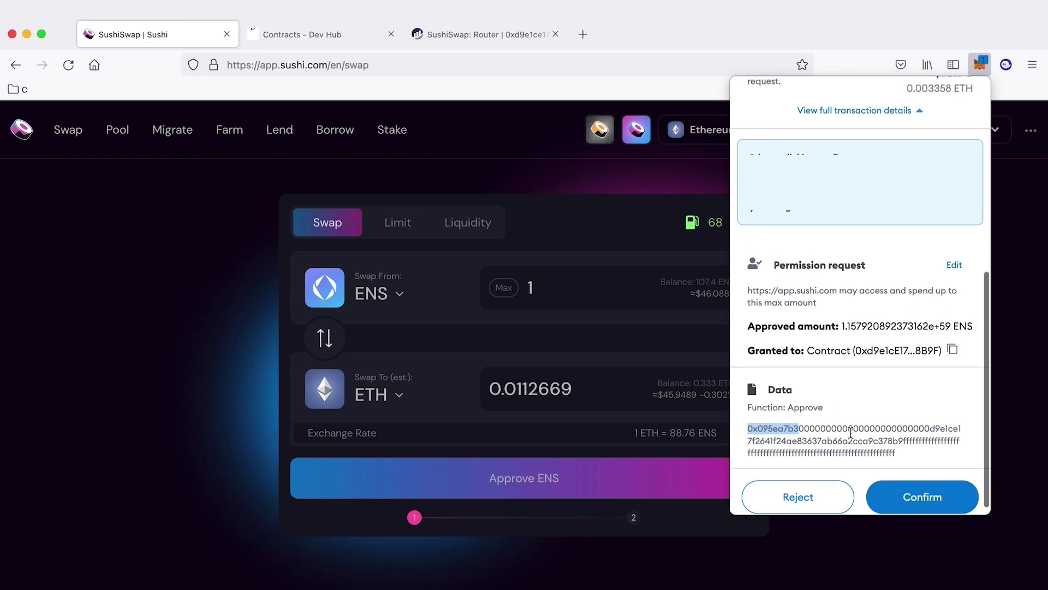
{"action": "scroll", "coordinate": [851, 433], "scroll_direction": "up", "scroll_amount": 2}
{"action": "scroll", "coordinate": [851, 433], "scroll_direction": "down", "scroll_amount": 2}
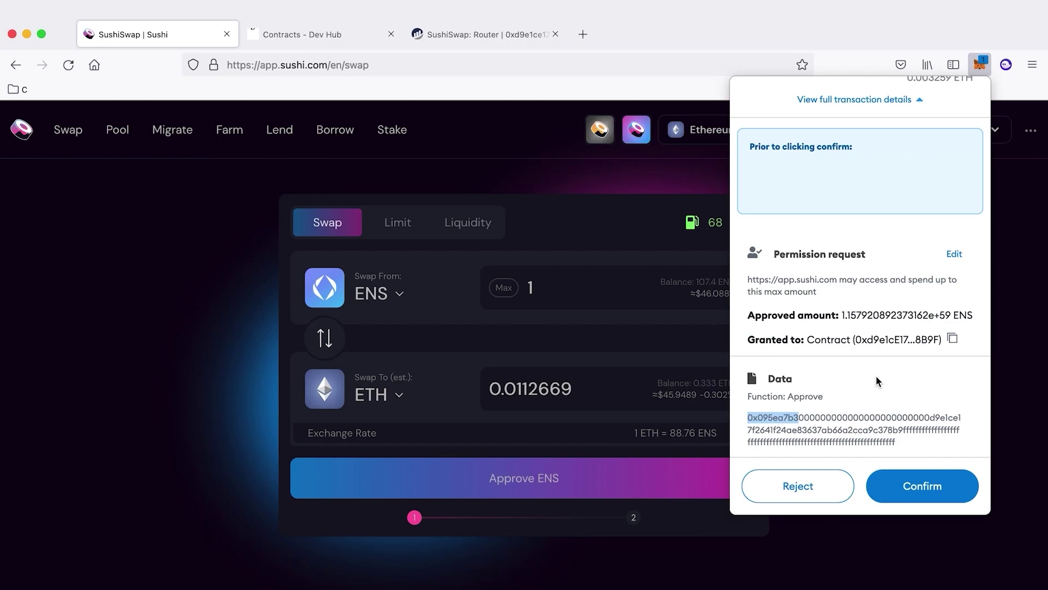
Step: Highlight the run of f characters that ends the approval's hexadecimal data, and clear the highlight
{"action": "left_click", "coordinate": [906, 440]}
{"action": "left_click_drag", "start_coordinate": [906, 440], "coordinate": [903, 432]}
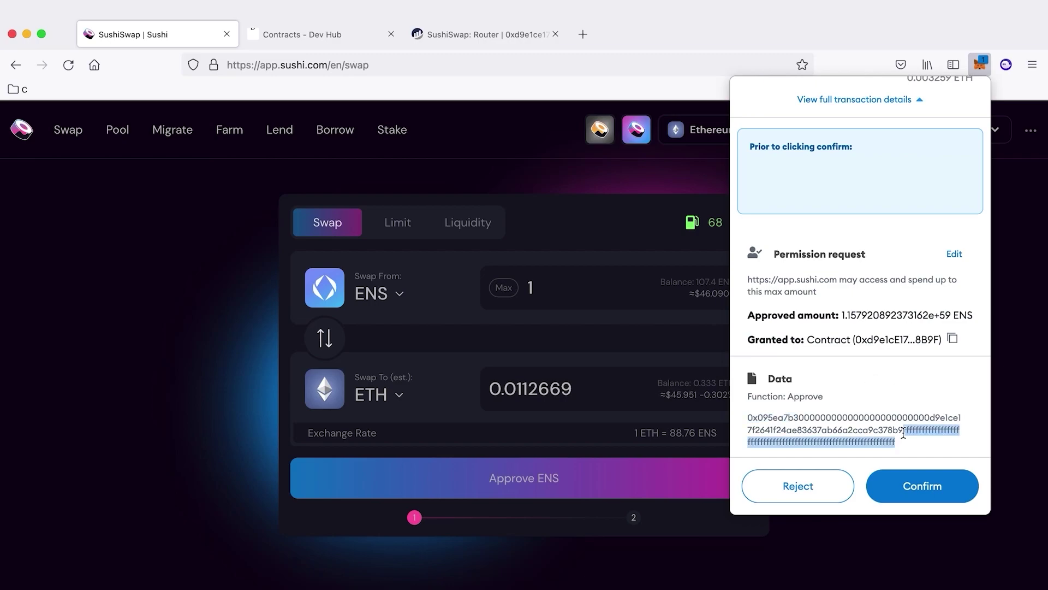
{"action": "left_click", "coordinate": [932, 407]}
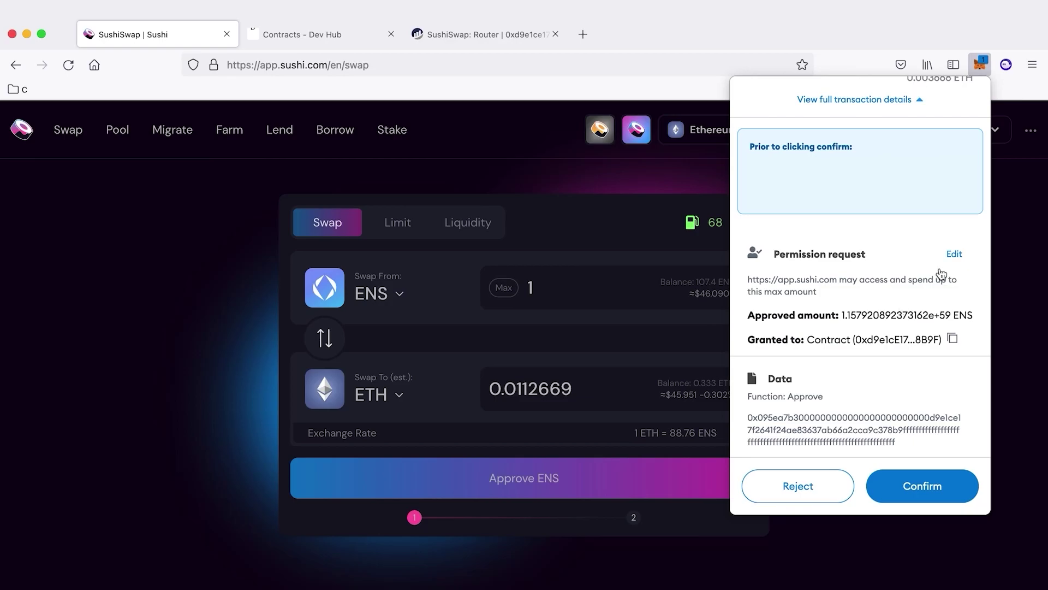
Step: Edit the ENS permission request to use a custom spend limit of 1 and save it
{"action": "left_click", "coordinate": [954, 255]}
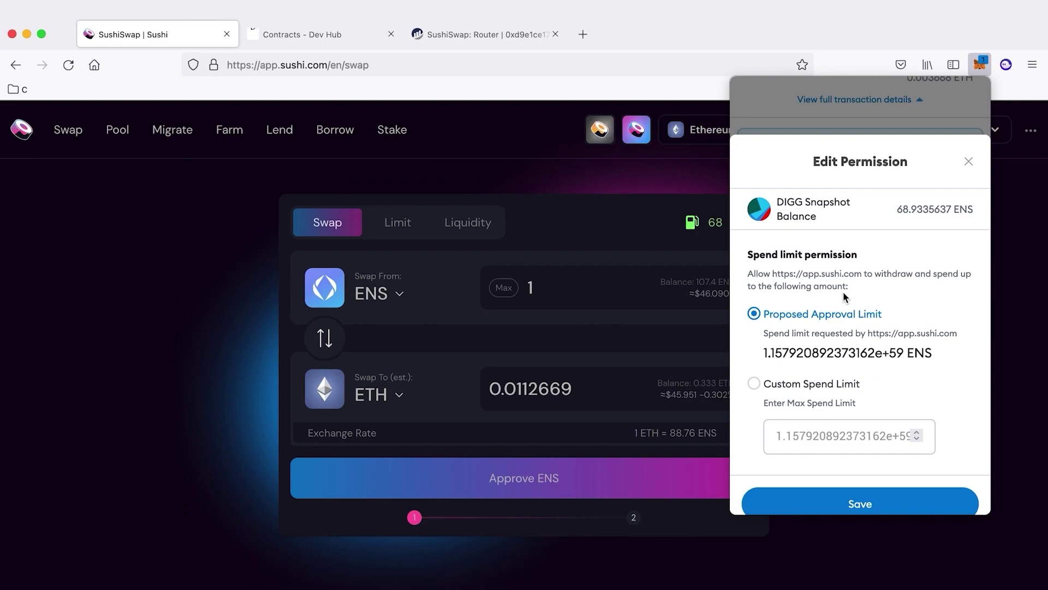
{"action": "left_click", "coordinate": [753, 384]}
{"action": "left_click", "coordinate": [806, 436]}
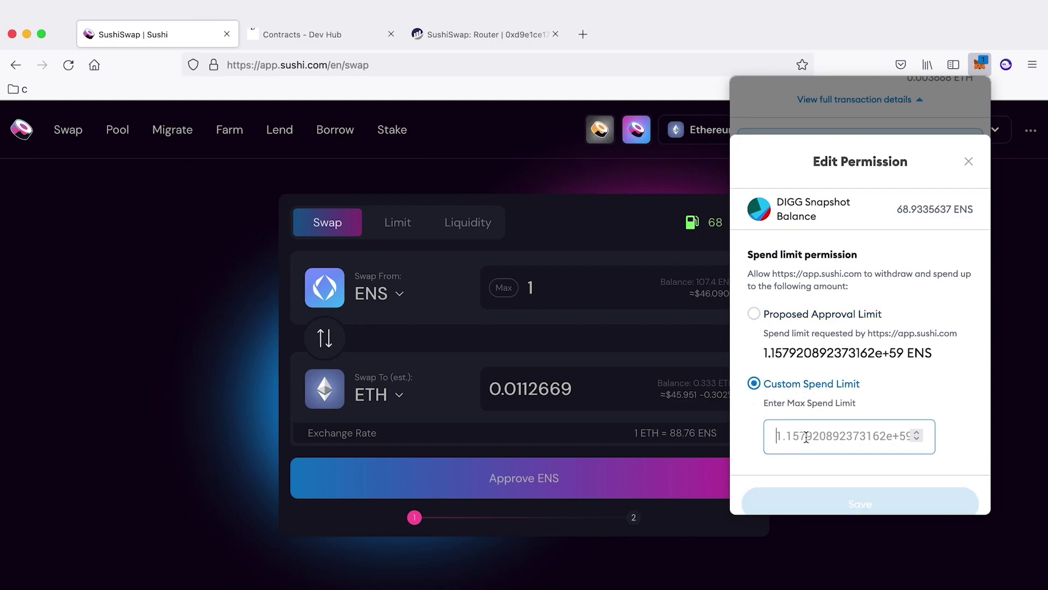
{"action": "type", "text": "1"}
{"action": "scroll", "coordinate": [806, 437], "scroll_direction": "down", "scroll_amount": 1}
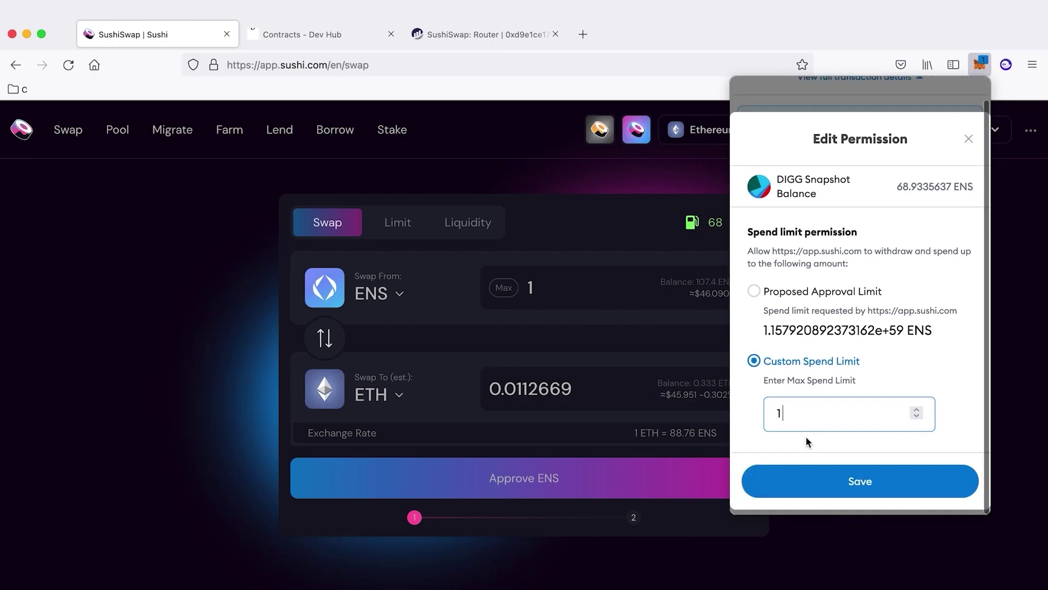
{"action": "left_click", "coordinate": [868, 480]}
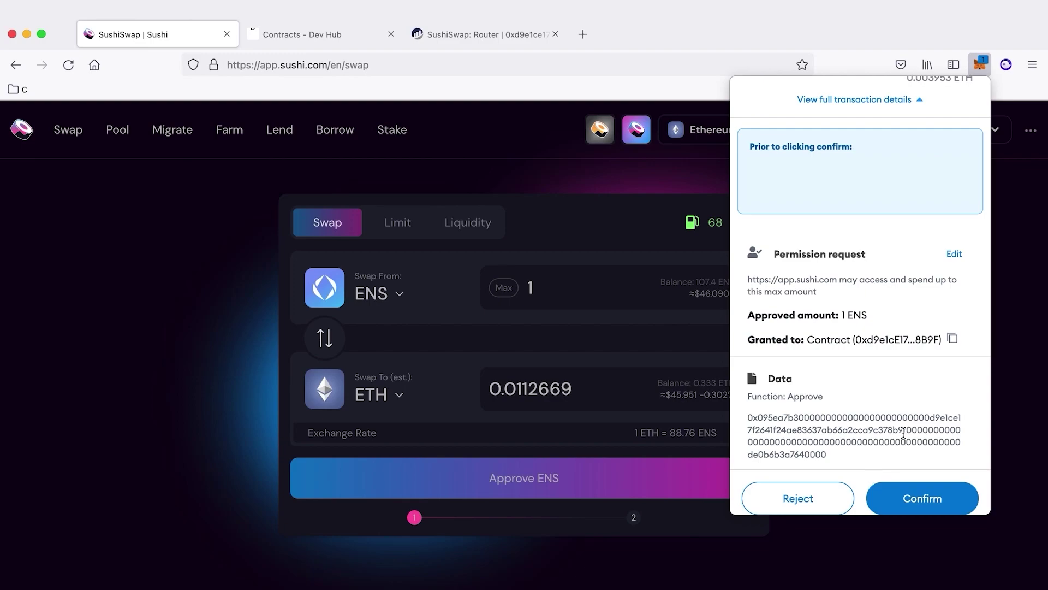
Step: Highlight the router address and the ending value de0b6b3a7640000 in the approval's hexadecimal data, and clear the highlights
{"action": "scroll", "coordinate": [854, 407], "scroll_direction": "down", "scroll_amount": 1}
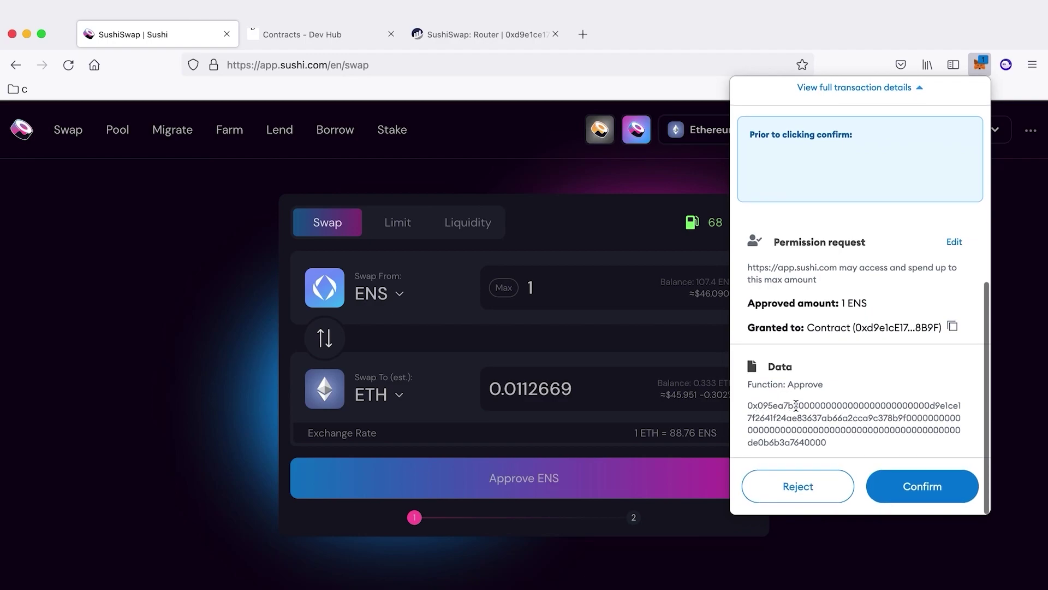
{"action": "left_click_drag", "start_coordinate": [799, 406], "coordinate": [903, 420]}
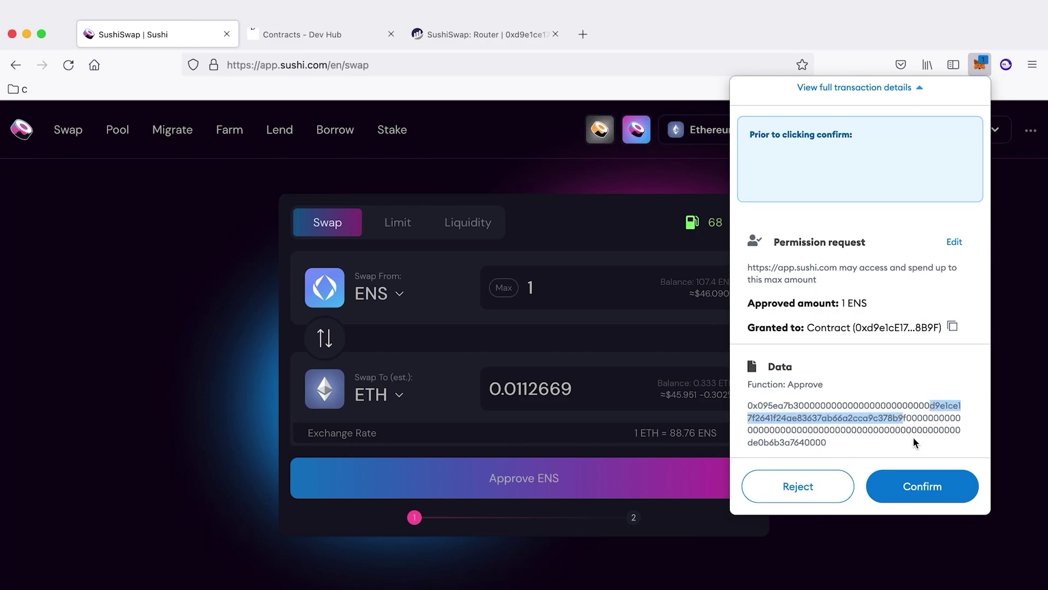
{"action": "left_click", "coordinate": [914, 438]}
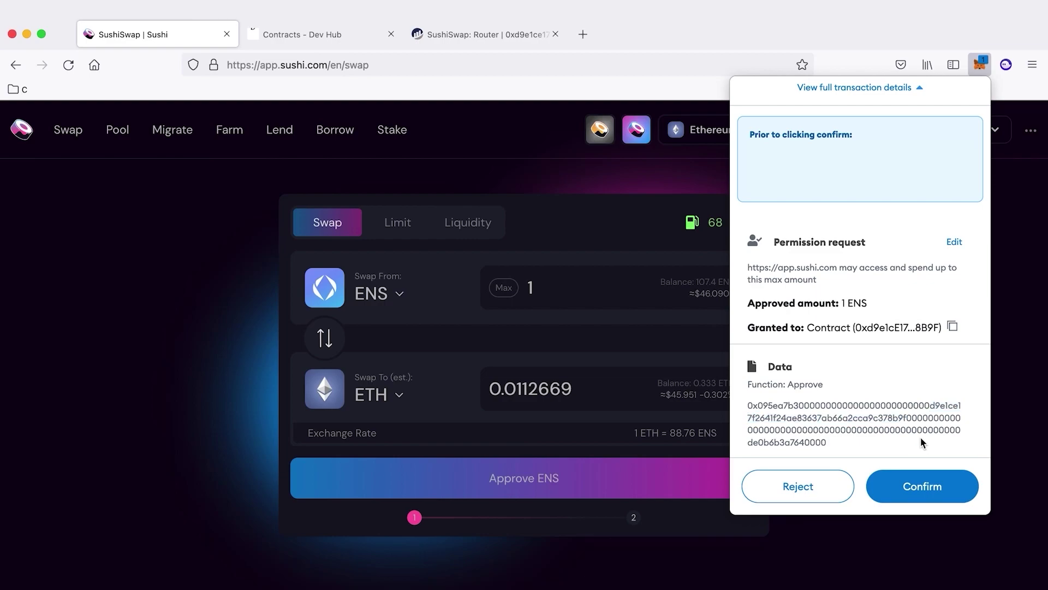
{"action": "left_click_drag", "start_coordinate": [827, 449], "coordinate": [738, 444]}
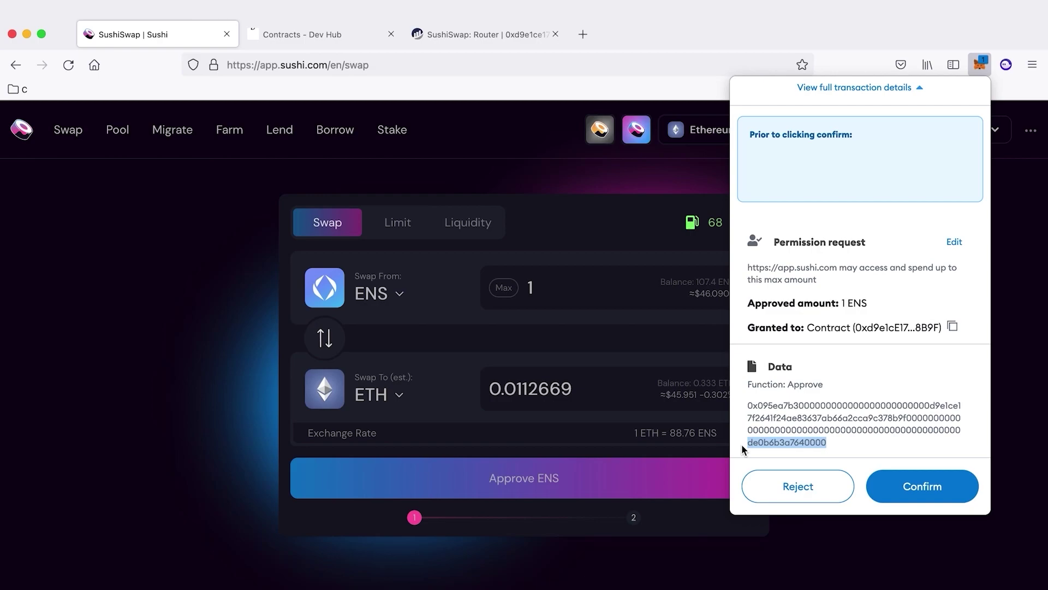
{"action": "left_click", "coordinate": [908, 425]}
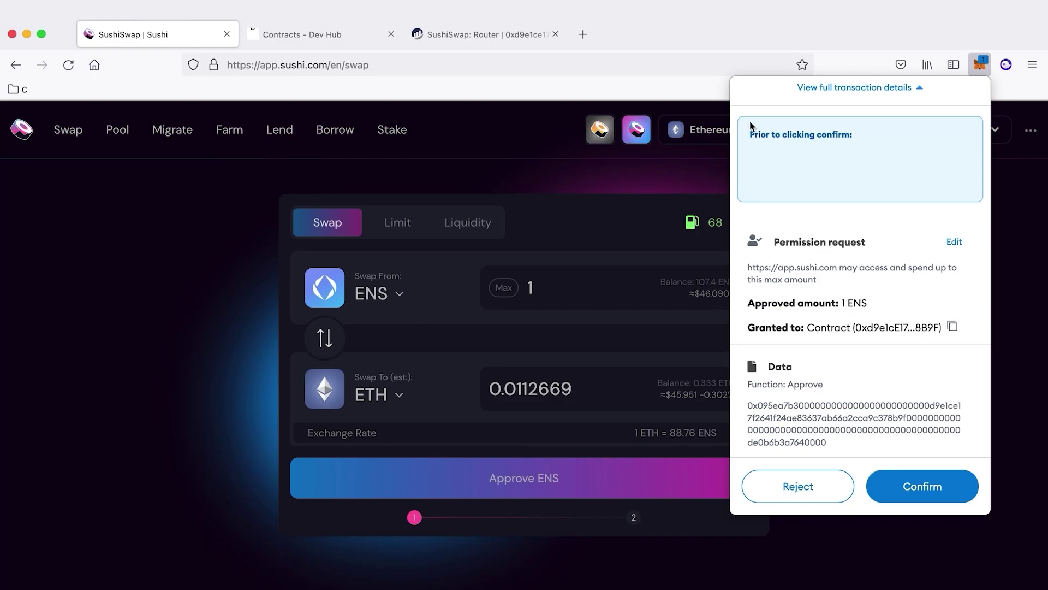
Step: Search the web for "hex to decimal" in a new browser tab and open the RapidTables Hexadecimal to Decimal converter
{"action": "left_click", "coordinate": [583, 34]}
{"action": "type", "text": "he"}
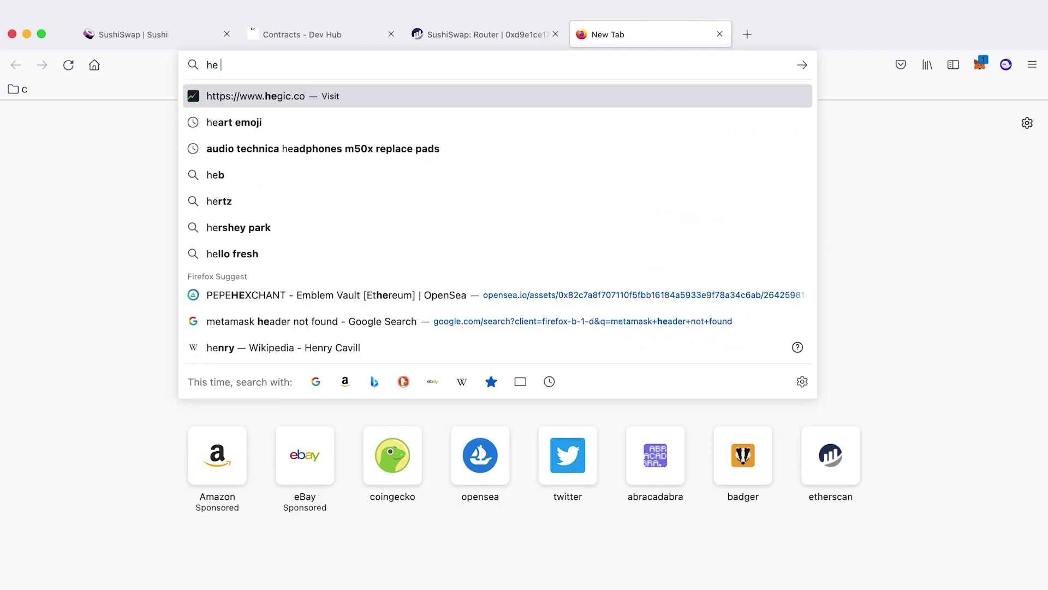
{"action": "key", "text": "BackSpace"}
{"action": "type", "text": "x to deciml"}
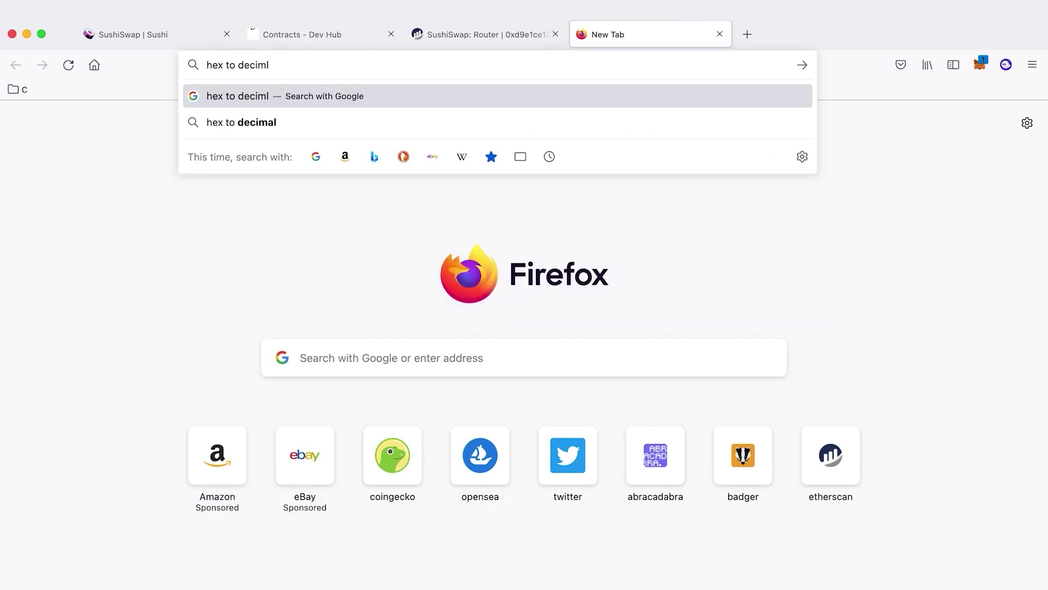
{"action": "key", "text": "BackSpace"}
{"action": "type", "text": "al"}
{"action": "key", "text": "Return"}
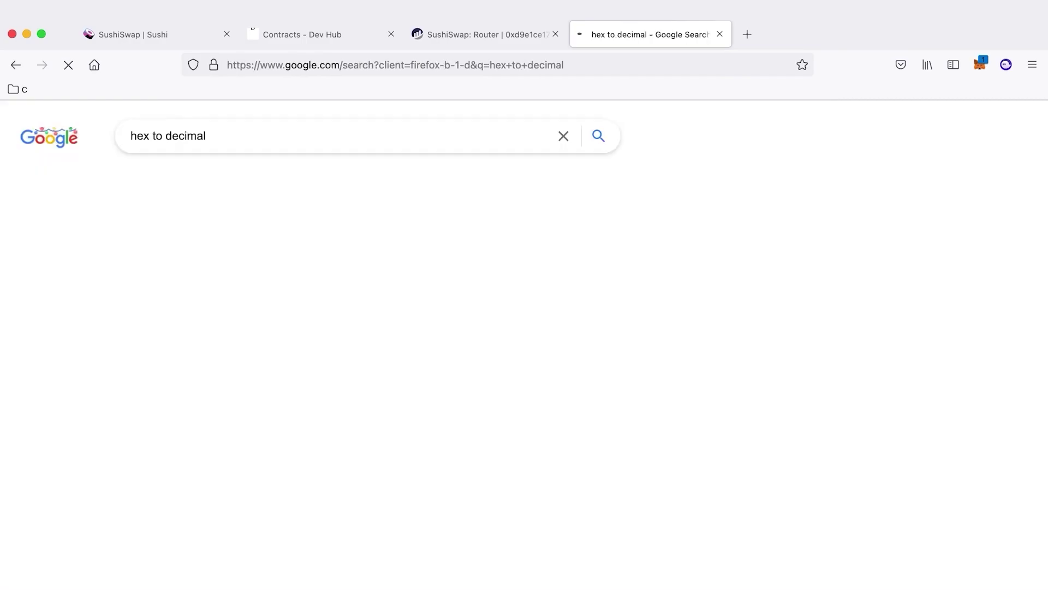
{"action": "left_click", "coordinate": [286, 264]}
Step: Return to the SushiSwap page, reopen the pending MetaMask permission request and expand its full transaction details
{"action": "left_click", "coordinate": [447, 30]}
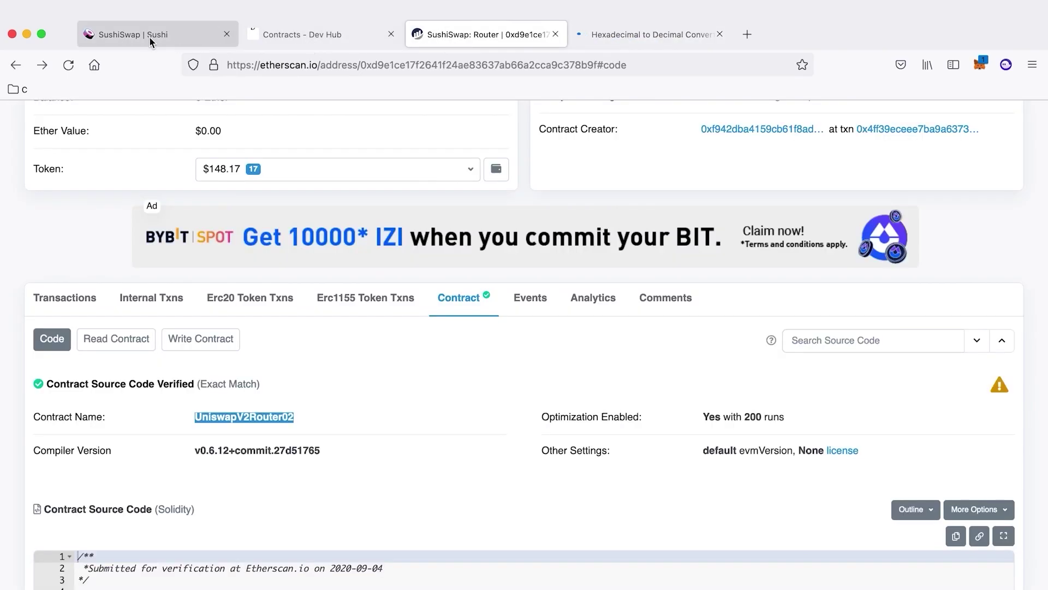
{"action": "left_click", "coordinate": [149, 36]}
{"action": "left_click", "coordinate": [980, 64]}
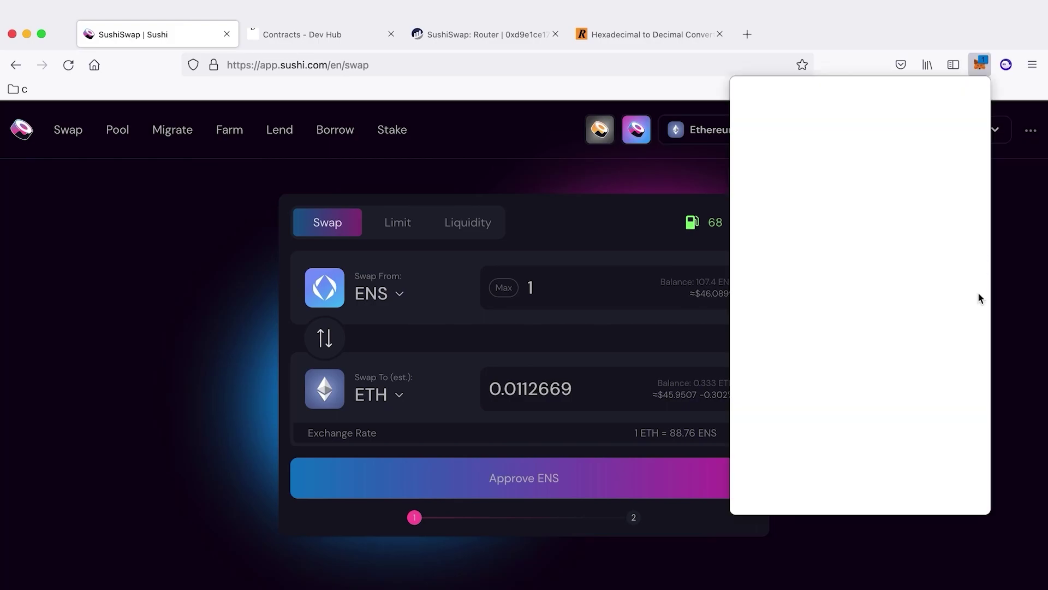
{"action": "scroll", "coordinate": [878, 469], "scroll_direction": "down", "scroll_amount": 3}
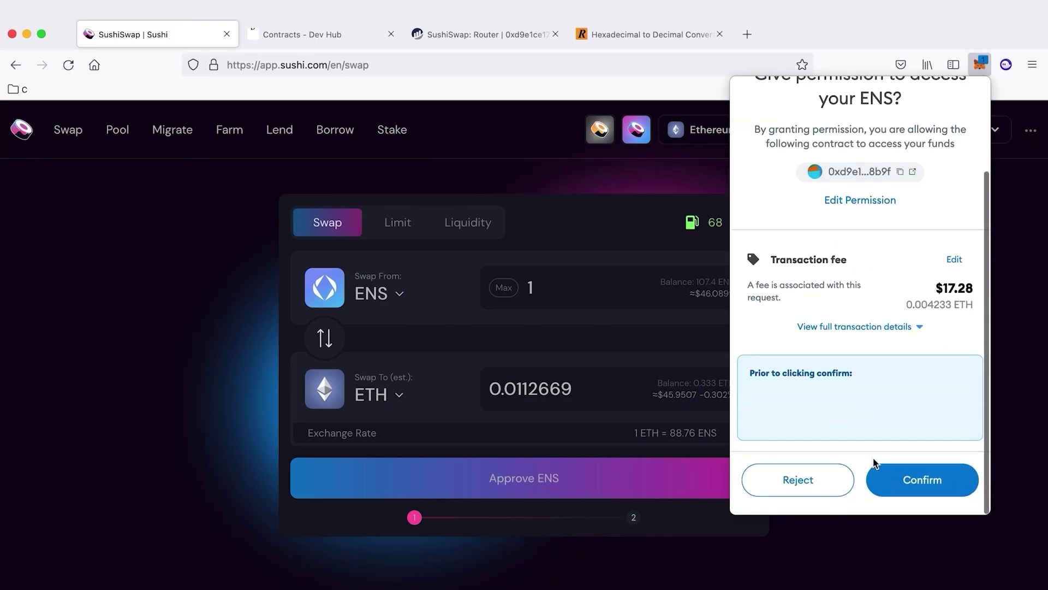
{"action": "left_click", "coordinate": [846, 334]}
{"action": "scroll", "coordinate": [906, 426], "scroll_direction": "down", "scroll_amount": 5}
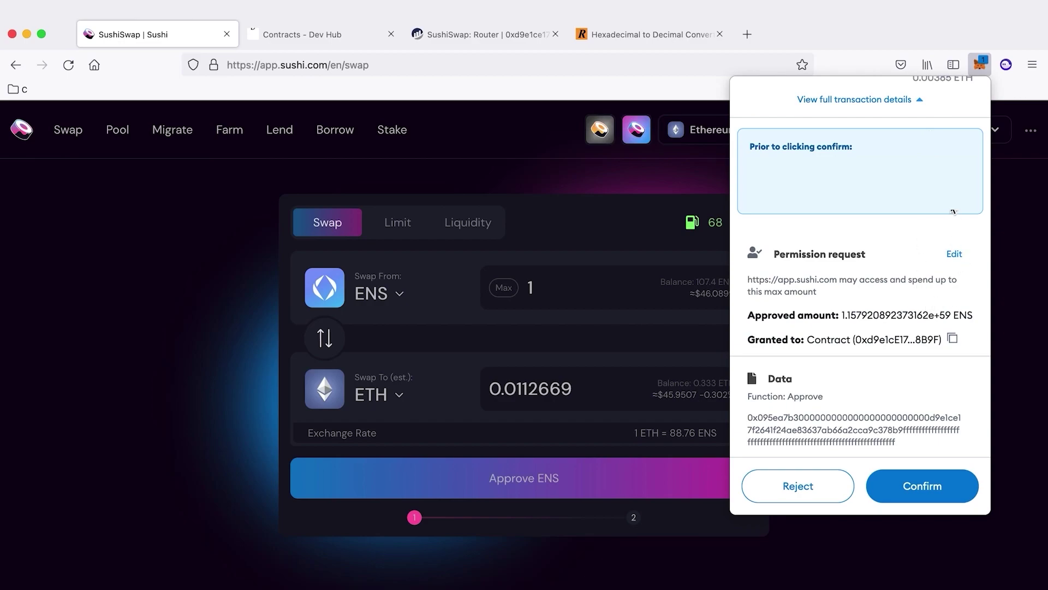
Step: Replace the proposed approval limit with a custom spend limit of 1 ENS and save the permission
{"action": "left_click", "coordinate": [954, 254]}
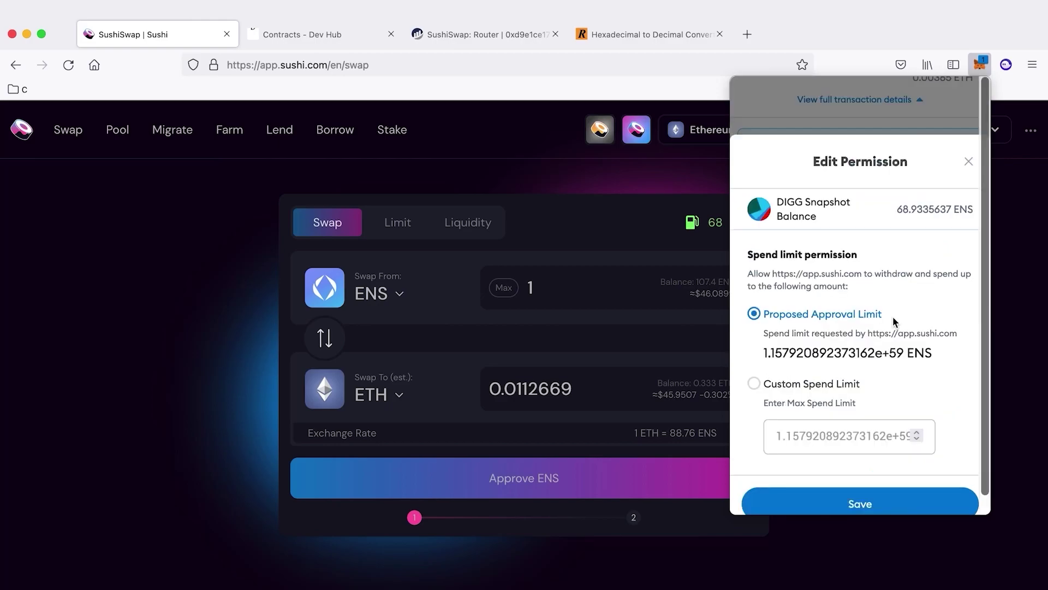
{"action": "left_click", "coordinate": [754, 383]}
{"action": "left_click", "coordinate": [803, 441]}
{"action": "type", "text": "1"}
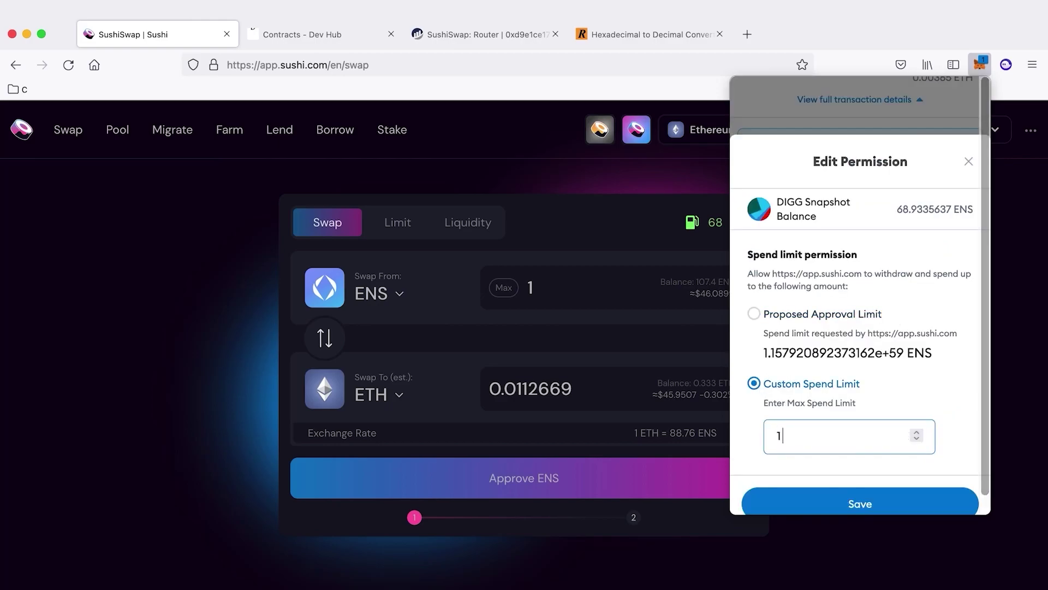
{"action": "scroll", "coordinate": [822, 442], "scroll_direction": "down", "scroll_amount": 1}
{"action": "left_click", "coordinate": [854, 486]}
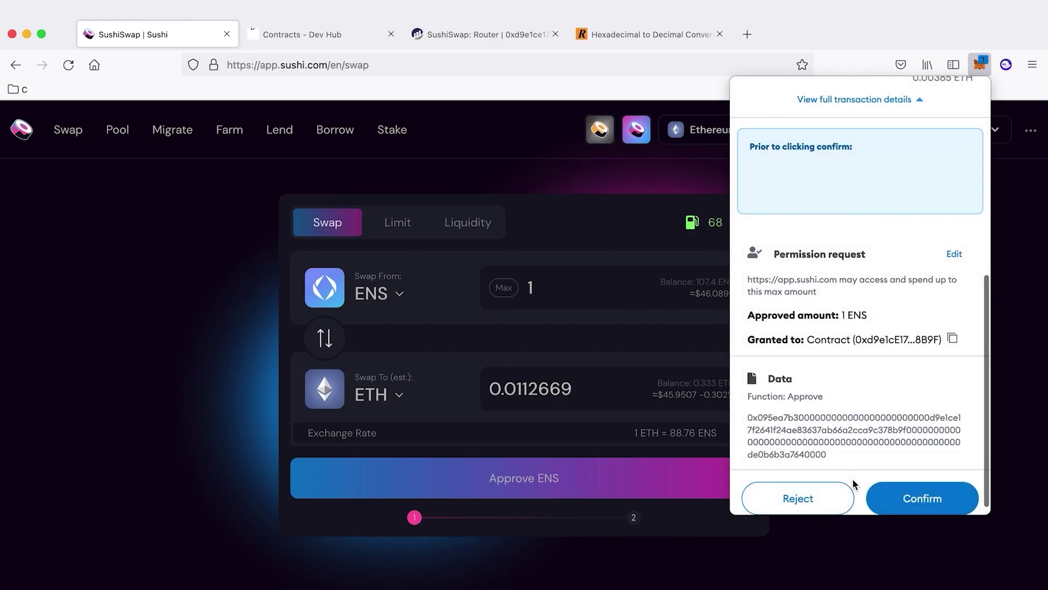
Step: Copy de0b6b3a7640000 from the end of the approval data and convert it to decimal in the RapidTables converter
{"action": "left_click_drag", "start_coordinate": [849, 458], "coordinate": [741, 454]}
{"action": "key", "text": "super+c"}
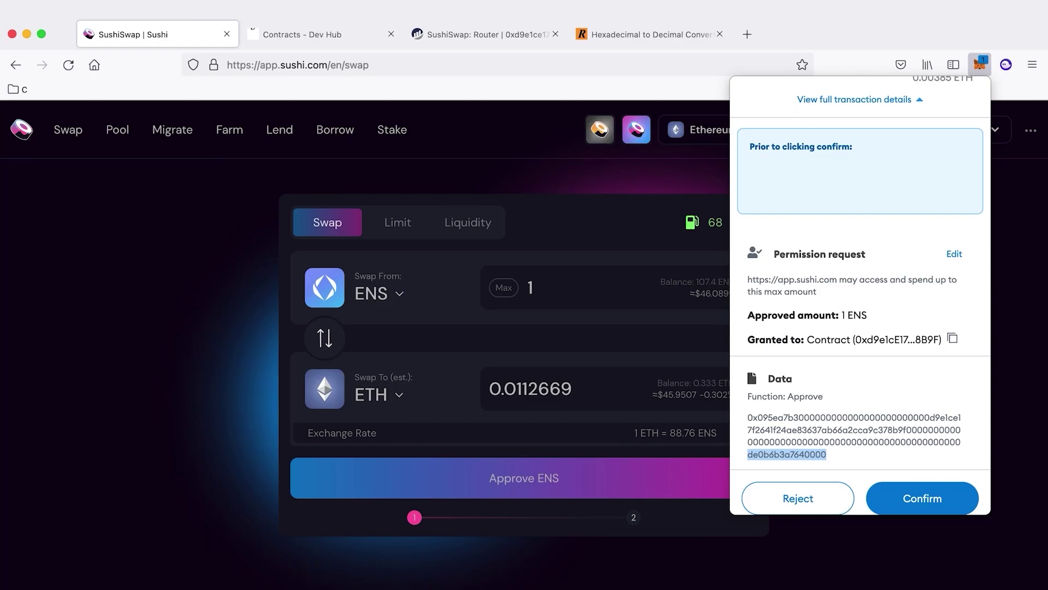
{"action": "left_click", "coordinate": [612, 34]}
{"action": "key", "text": "super+v"}
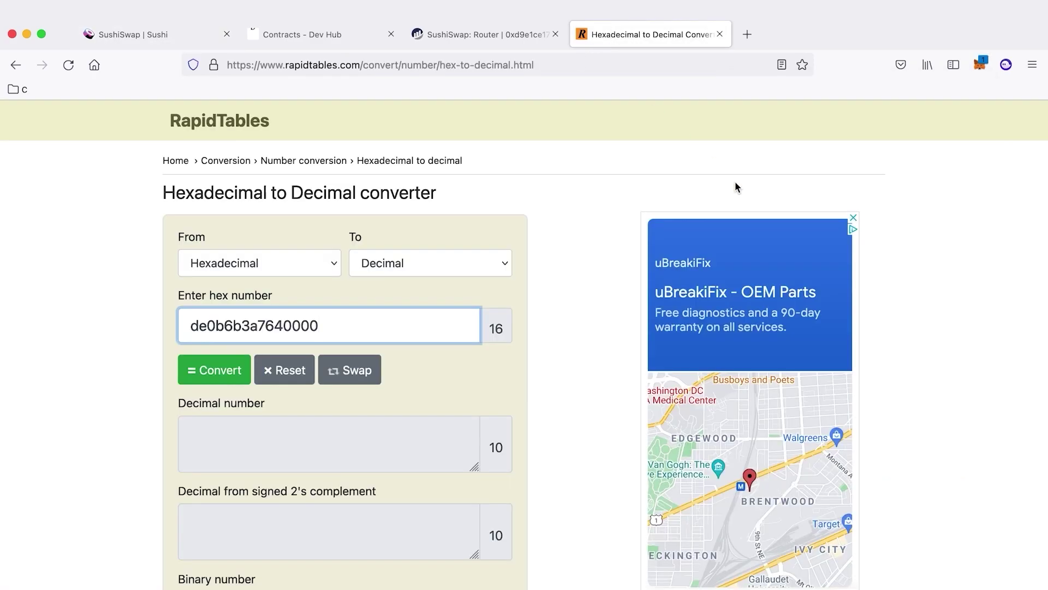
{"action": "left_click", "coordinate": [235, 372]}
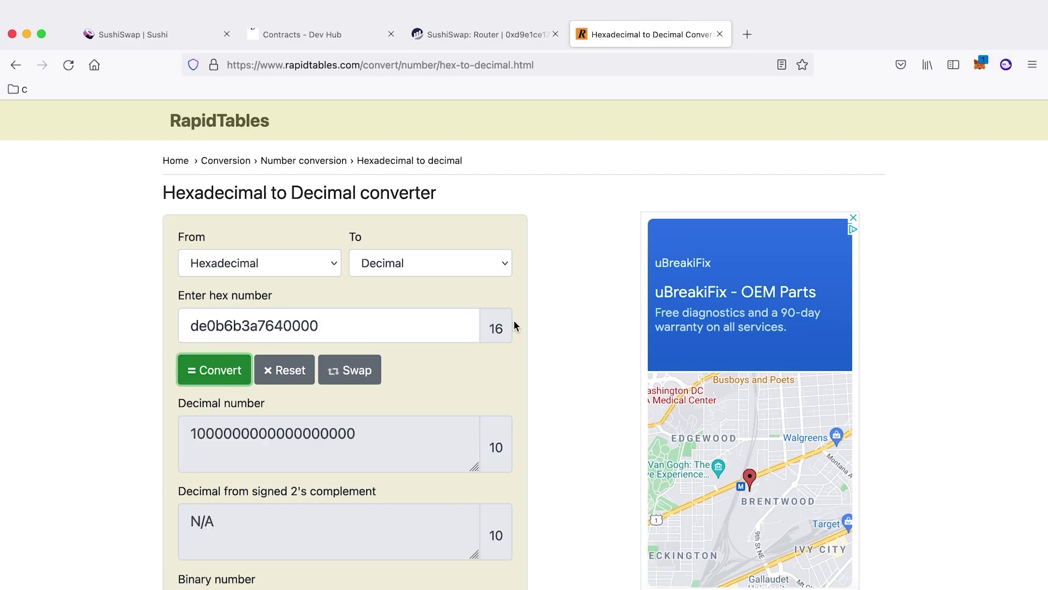
{"action": "scroll", "coordinate": [376, 485], "scroll_direction": "down", "scroll_amount": 5}
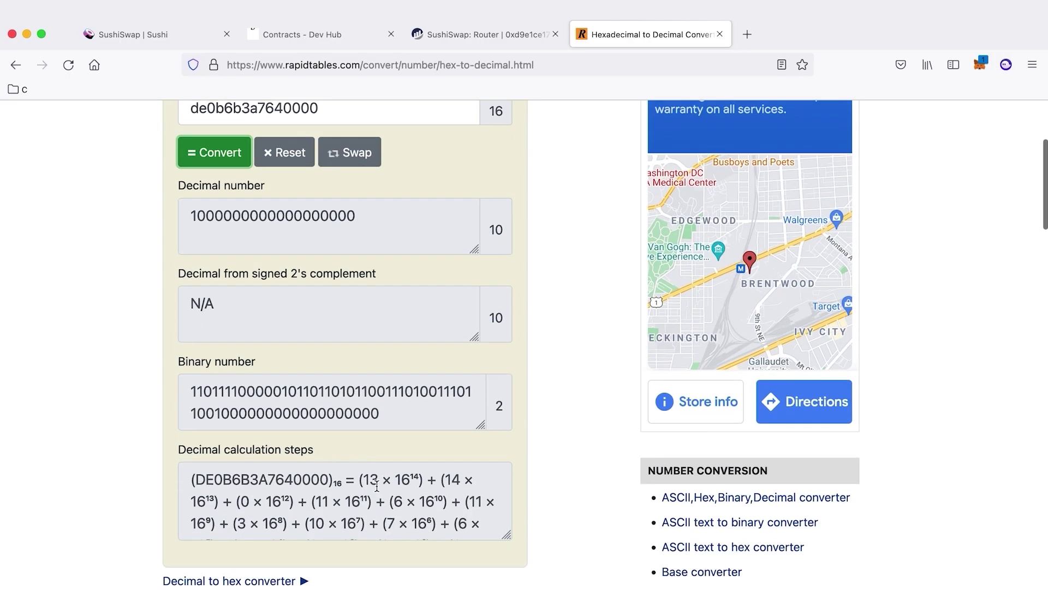
{"action": "scroll", "coordinate": [376, 484], "scroll_direction": "up", "scroll_amount": 3}
{"action": "scroll", "coordinate": [377, 486], "scroll_direction": "up", "scroll_amount": 1}
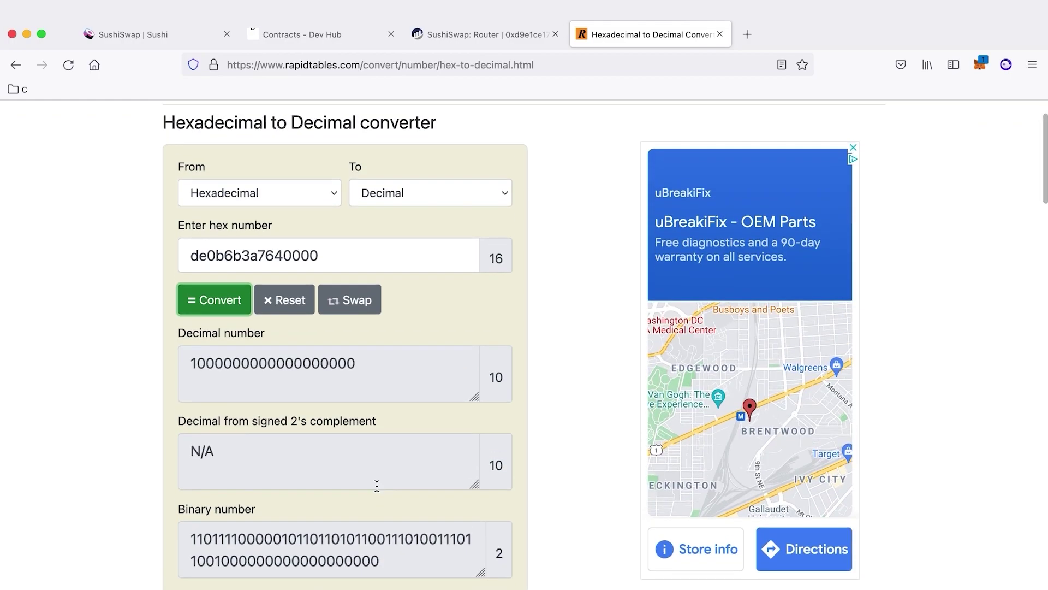
{"action": "left_click", "coordinate": [437, 192]}
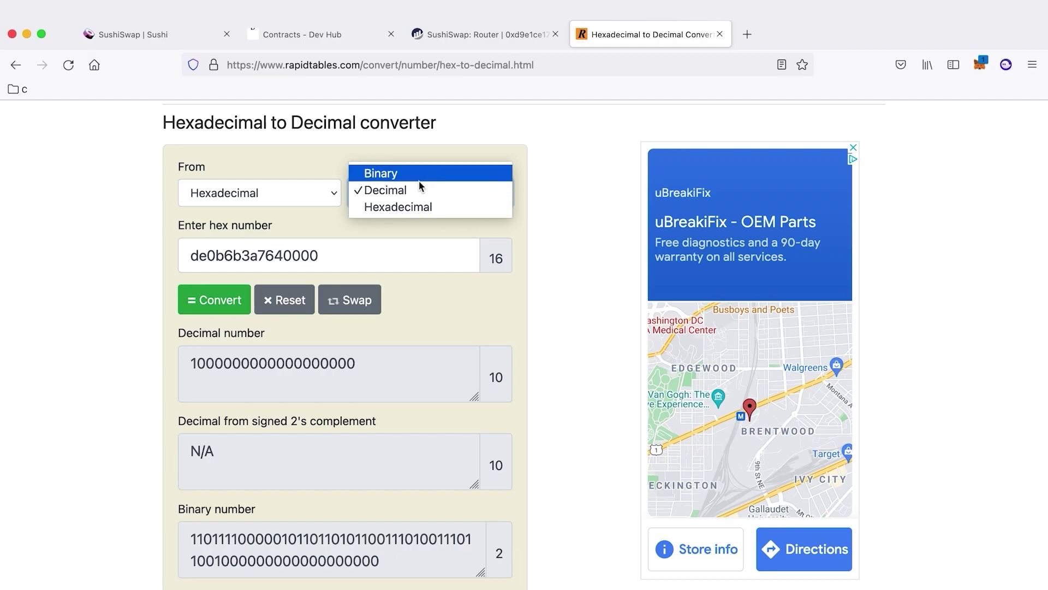
{"action": "left_click", "coordinate": [70, 399]}
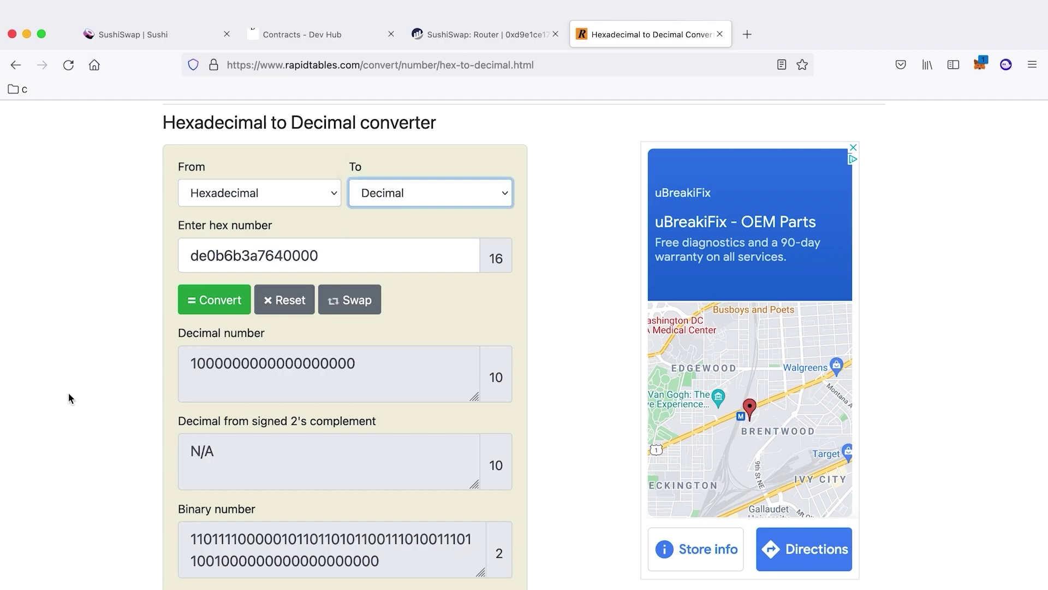
Step: Search the web for "eth to gwei" and open the Simple Unit Converter on eth-converter.com
{"action": "left_click", "coordinate": [347, 69]}
{"action": "type", "text": "eth"}
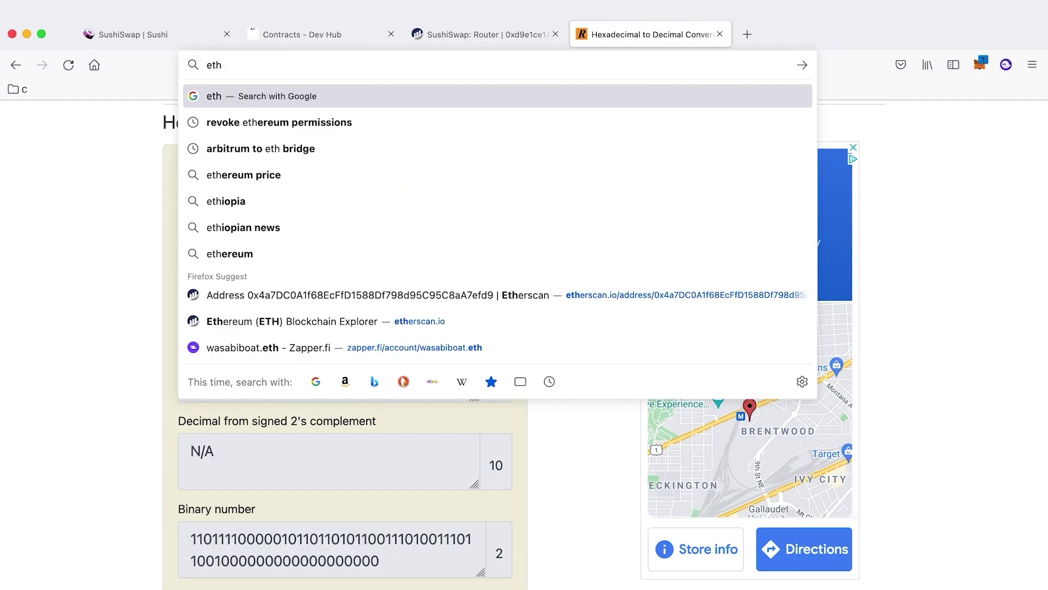
{"action": "type", "text": " to gwei"}
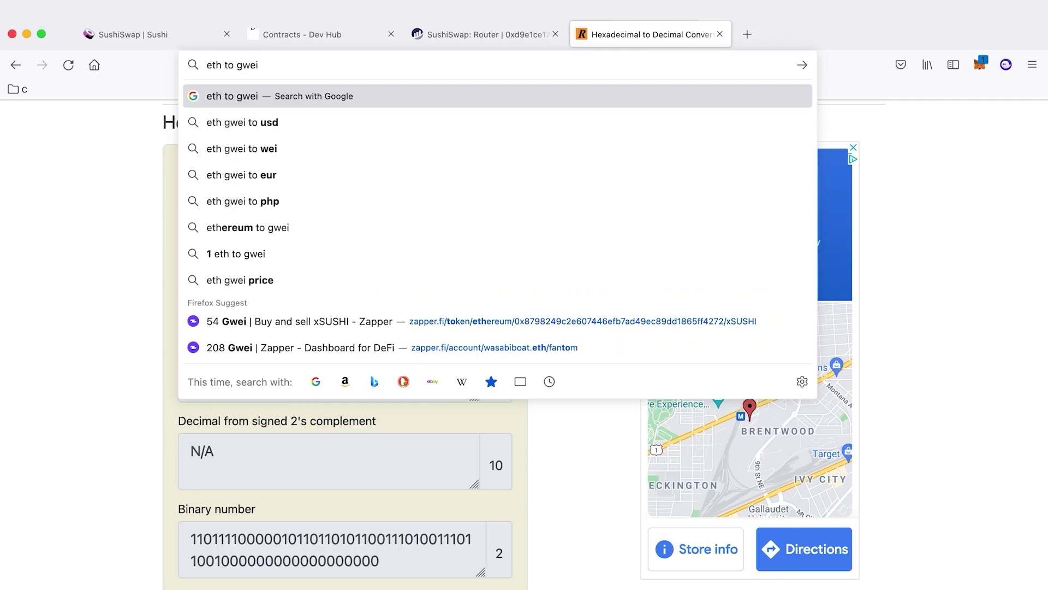
{"action": "key", "text": "Return"}
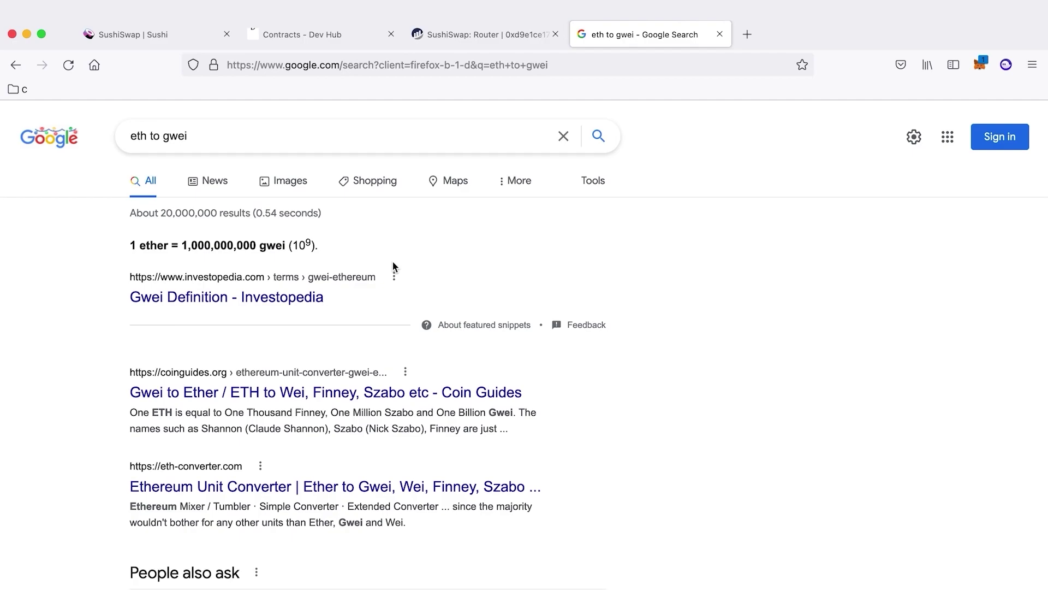
{"action": "left_click", "coordinate": [254, 492]}
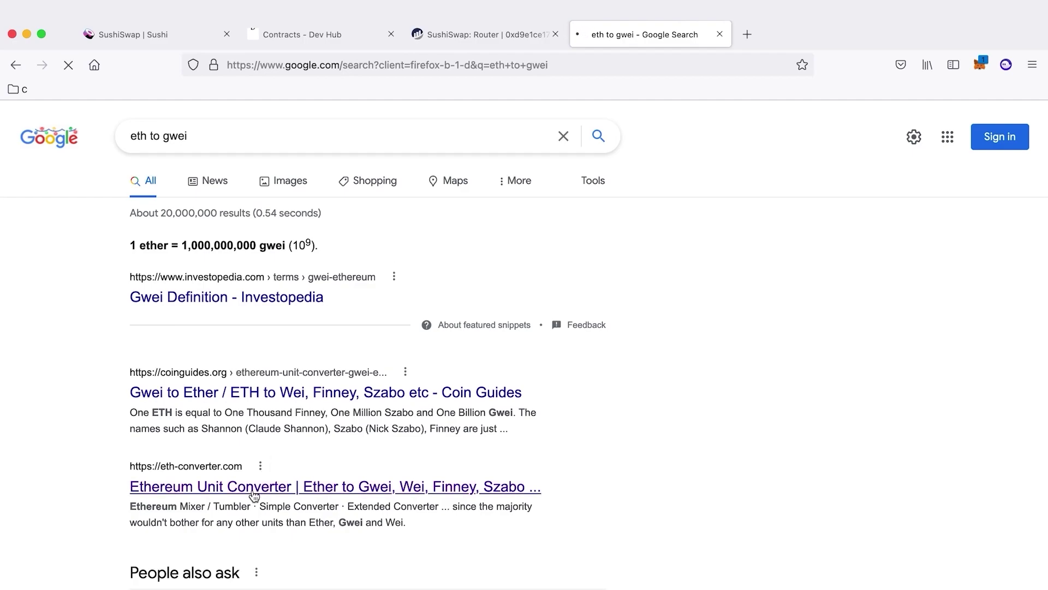
{"action": "scroll", "coordinate": [252, 491], "scroll_direction": "down", "scroll_amount": 2}
{"action": "scroll", "coordinate": [253, 490], "scroll_direction": "down", "scroll_amount": 3}
{"action": "left_click", "coordinate": [244, 386]}
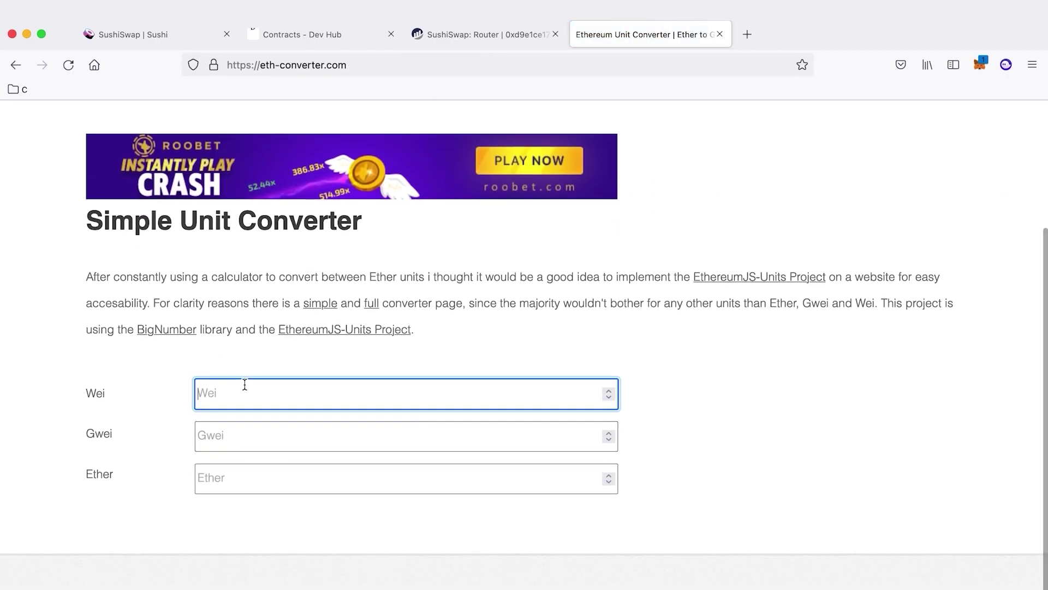
{"action": "left_click", "coordinate": [749, 36]}
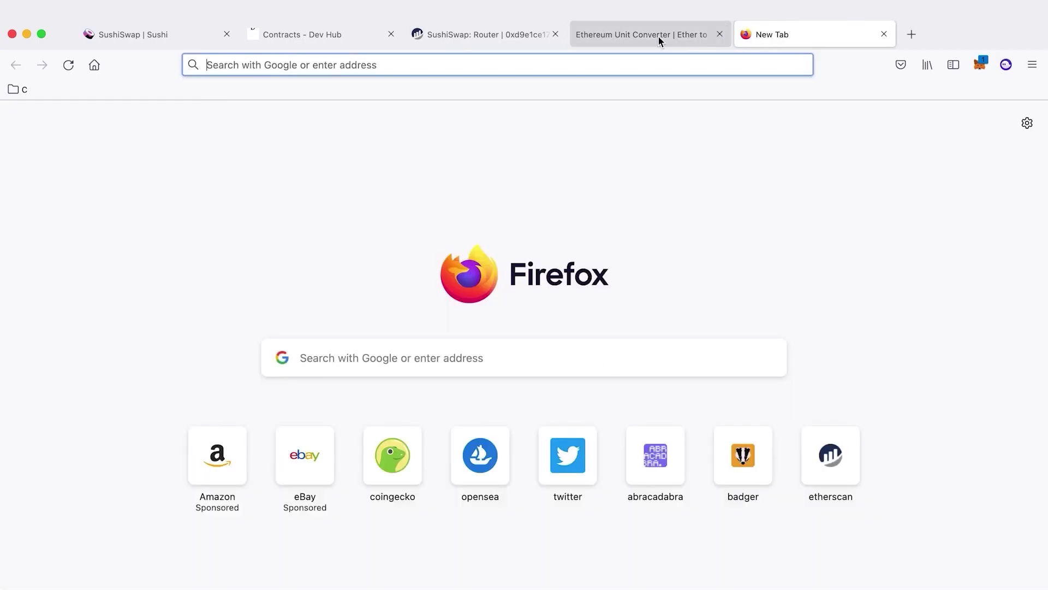
{"action": "left_click", "coordinate": [639, 36]}
{"action": "type", "text": "1"}
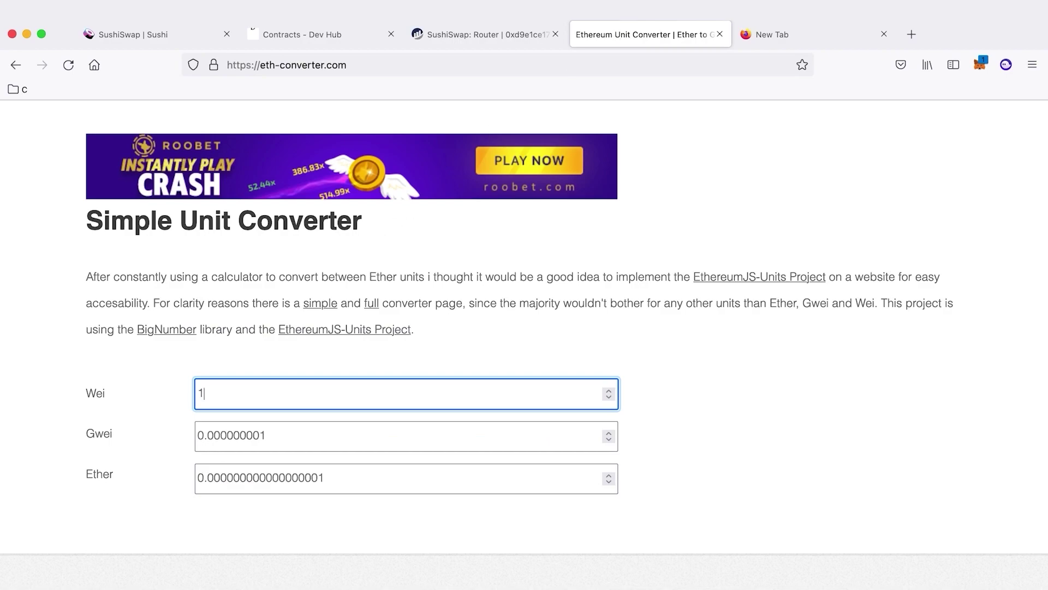
{"action": "type", "text": "0000000"}
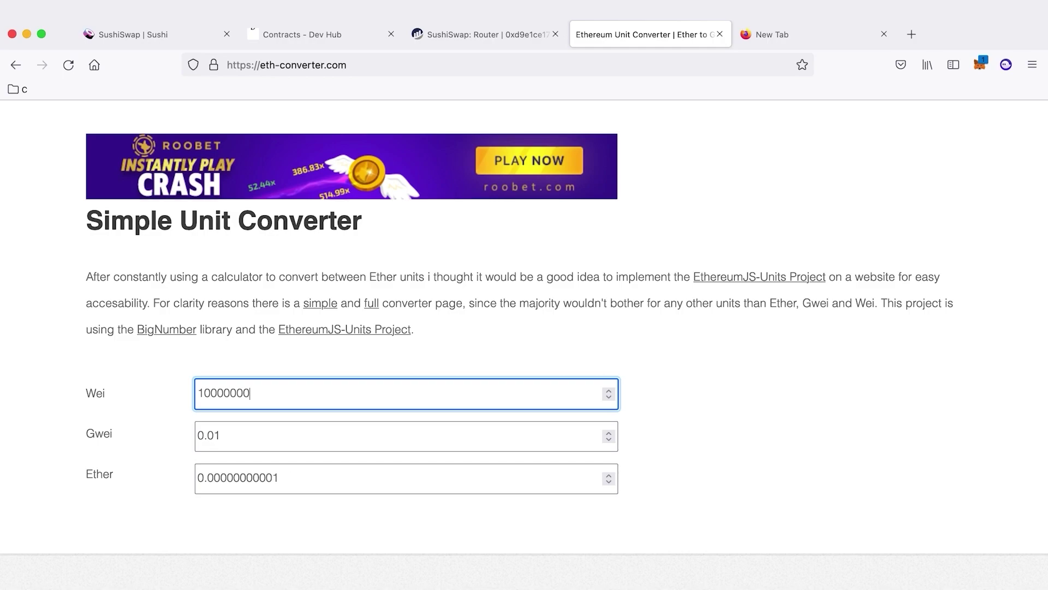
{"action": "type", "text": "00000000000"}
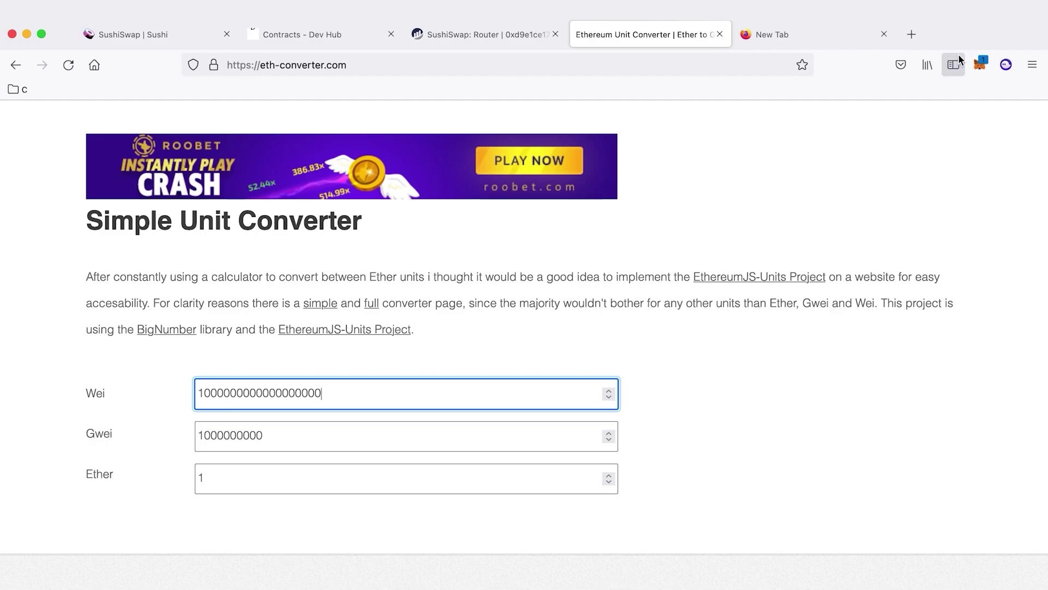
Step: Reopen the pending ENS permission request in MetaMask, expand its full transaction details and highlight the approved amount at the end of the hex data
{"action": "left_click", "coordinate": [981, 66]}
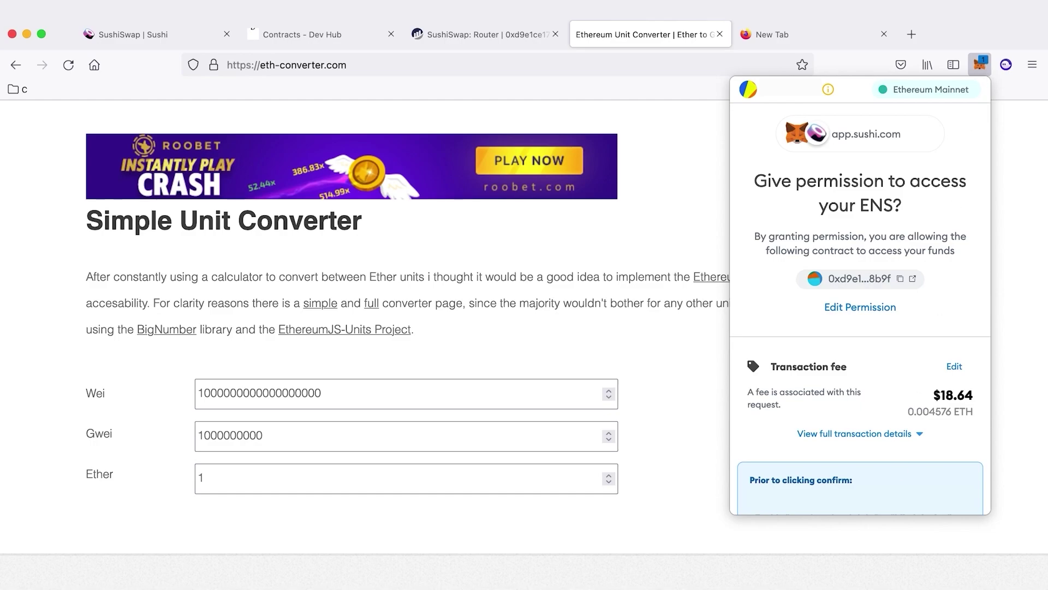
{"action": "scroll", "coordinate": [885, 438], "scroll_direction": "down", "scroll_amount": 3}
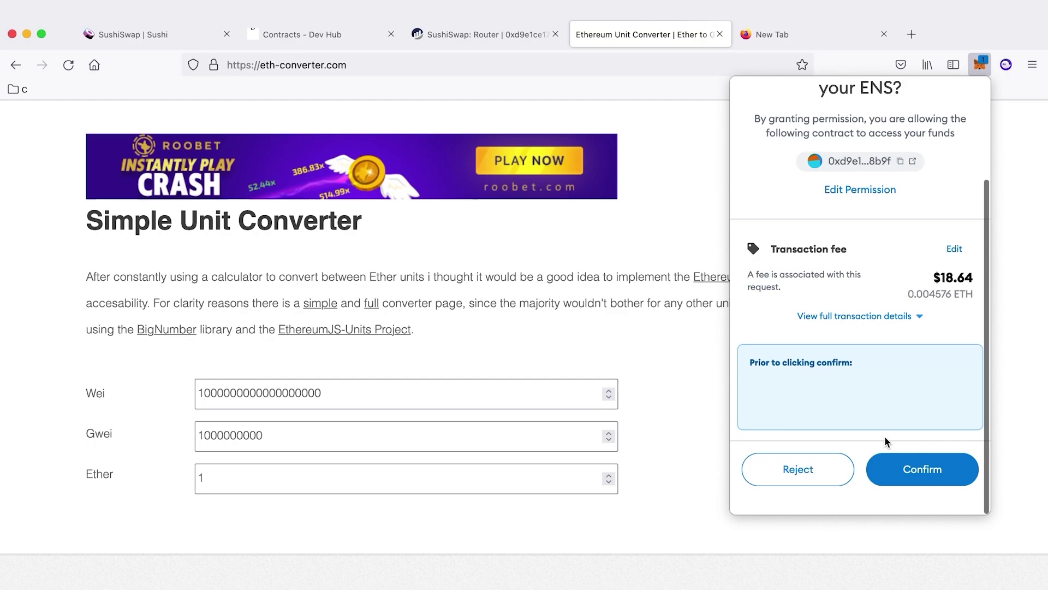
{"action": "scroll", "coordinate": [885, 436], "scroll_direction": "up", "scroll_amount": 1}
{"action": "left_click", "coordinate": [863, 340]}
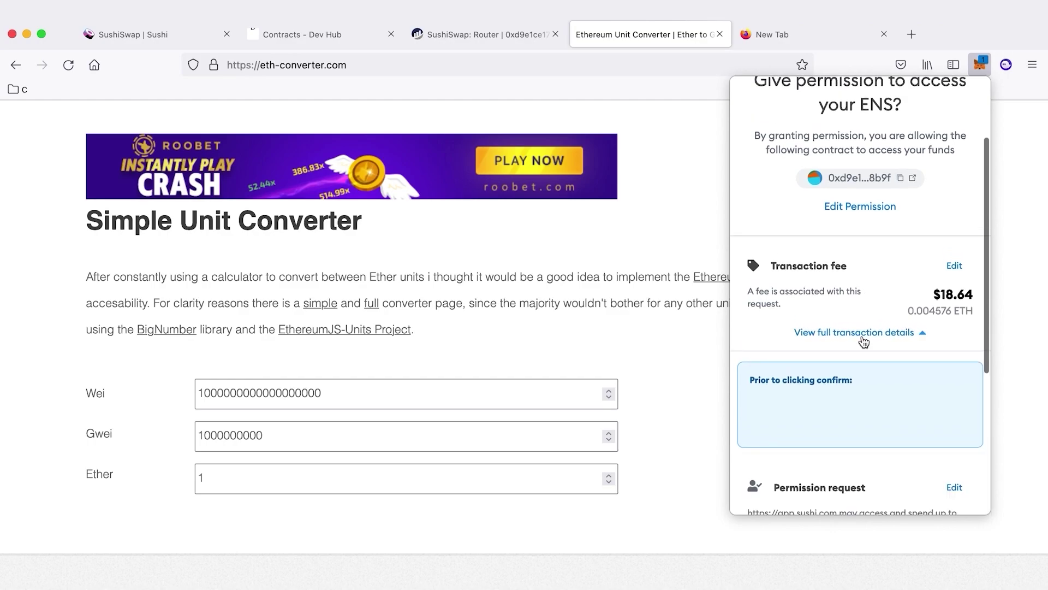
{"action": "scroll", "coordinate": [863, 337], "scroll_direction": "down", "scroll_amount": 5}
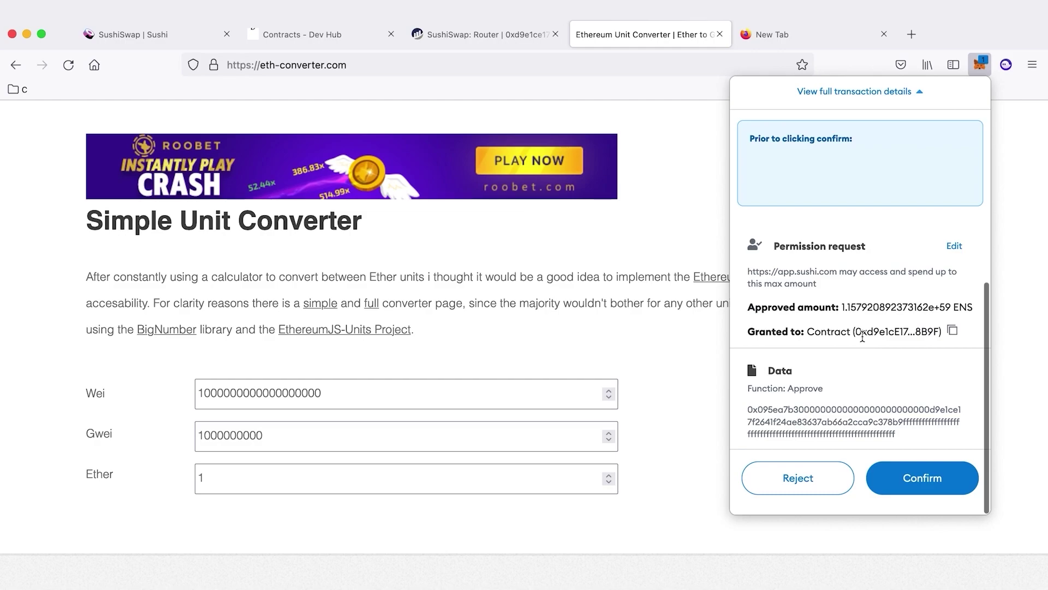
{"action": "scroll", "coordinate": [874, 382], "scroll_direction": "up", "scroll_amount": 1}
{"action": "left_click_drag", "start_coordinate": [904, 435], "coordinate": [974, 448]}
{"action": "left_click", "coordinate": [973, 448]}
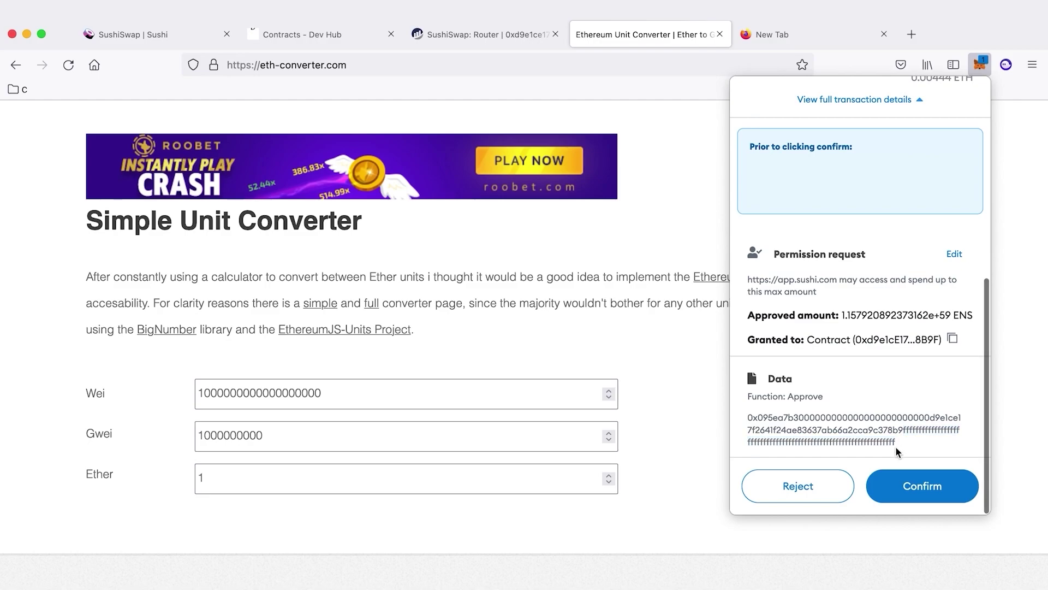
{"action": "mouse_move", "coordinate": [899, 445]}
{"action": "left_mouse_down"}
{"action": "mouse_move", "coordinate": [932, 432]}
{"action": "mouse_move", "coordinate": [905, 431]}
{"action": "left_mouse_up"}
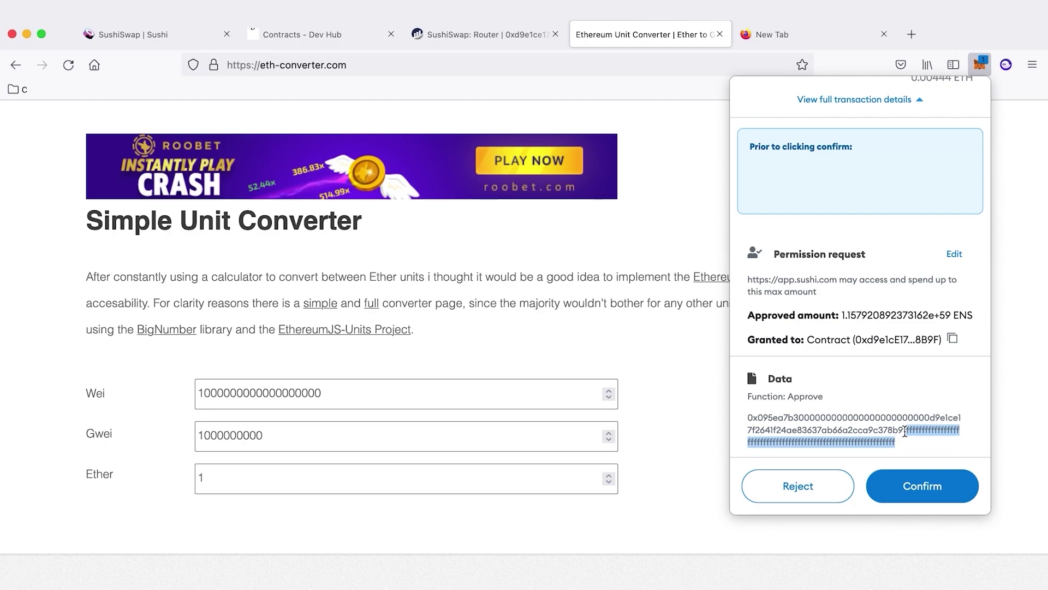
Step: Set a custom spend limit of 1 ENS in the permission request, save it and return to the Ethereum Unit Converter page
{"action": "left_click", "coordinate": [955, 254]}
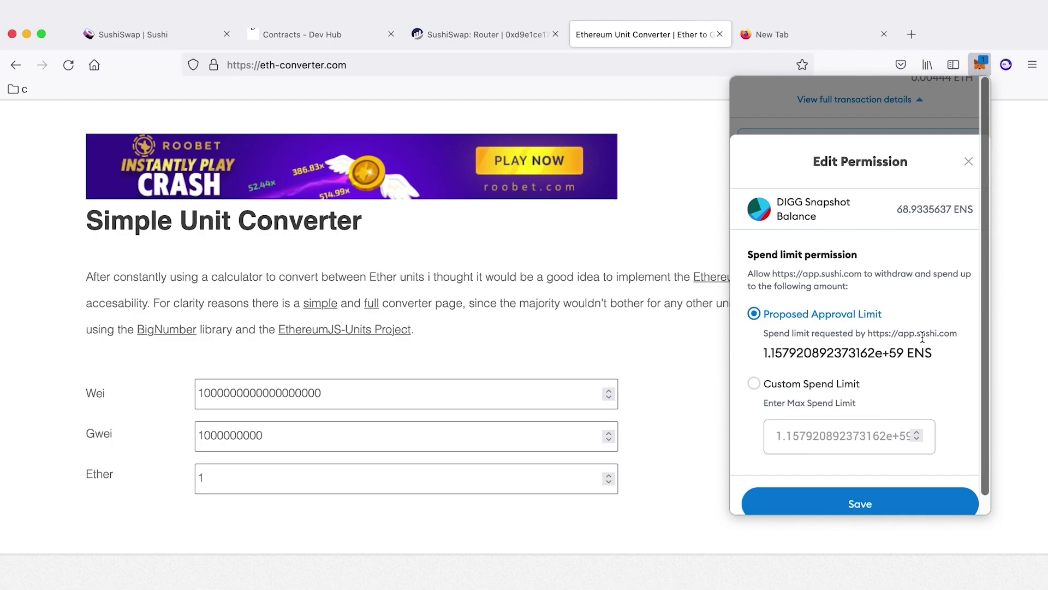
{"action": "left_click", "coordinate": [900, 503]}
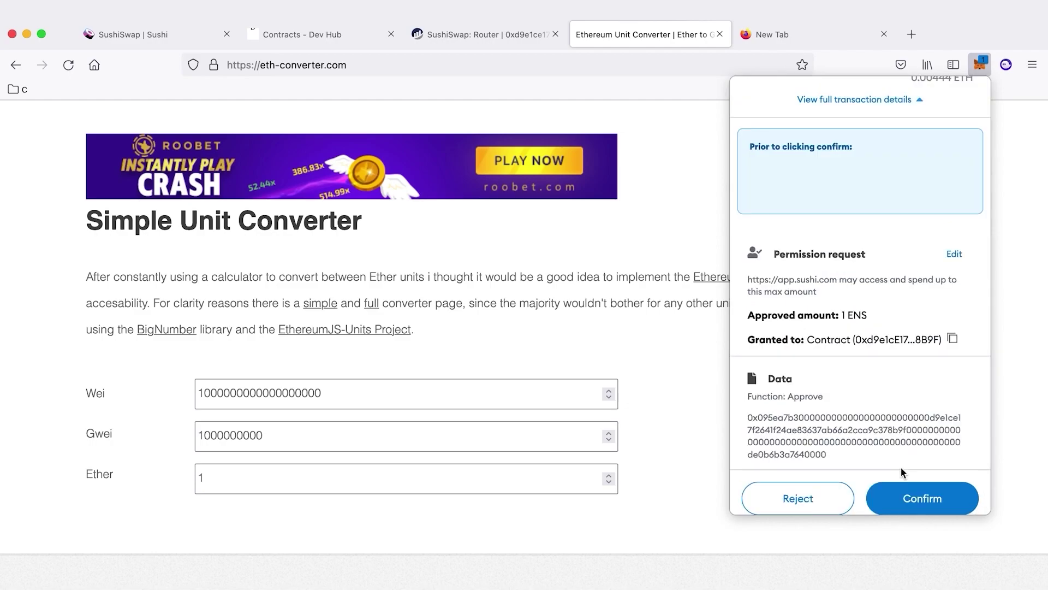
{"action": "left_click", "coordinate": [935, 499]}
{"action": "key", "text": "ctrl+Tab"}
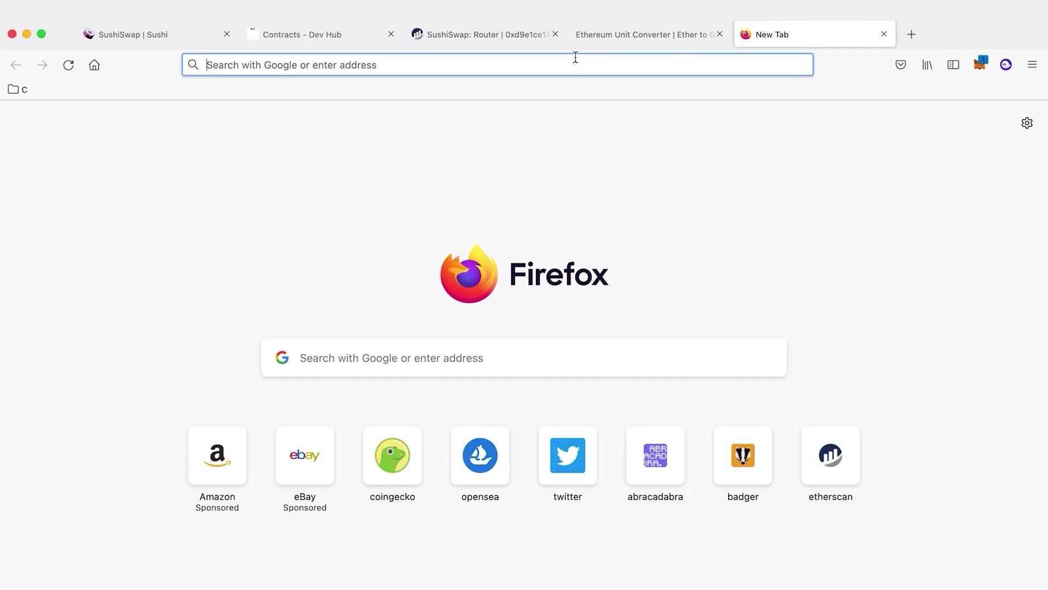
{"action": "left_click", "coordinate": [596, 38]}
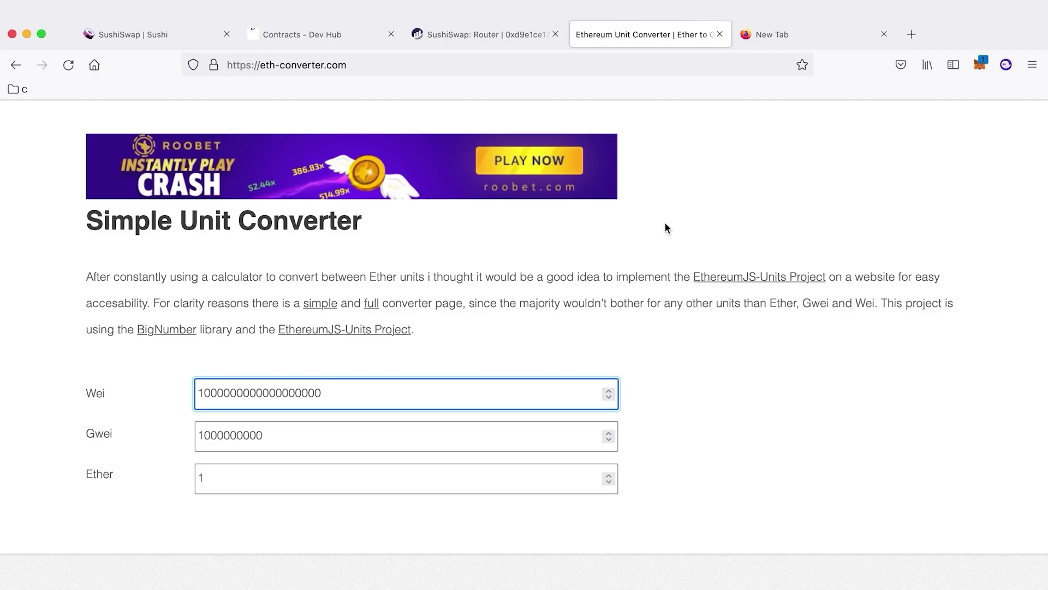
Step: Reopen the MetaMask permission request and examine its full transaction details, covering the approved amount, contract, data and transaction fee
{"action": "left_click", "coordinate": [971, 64]}
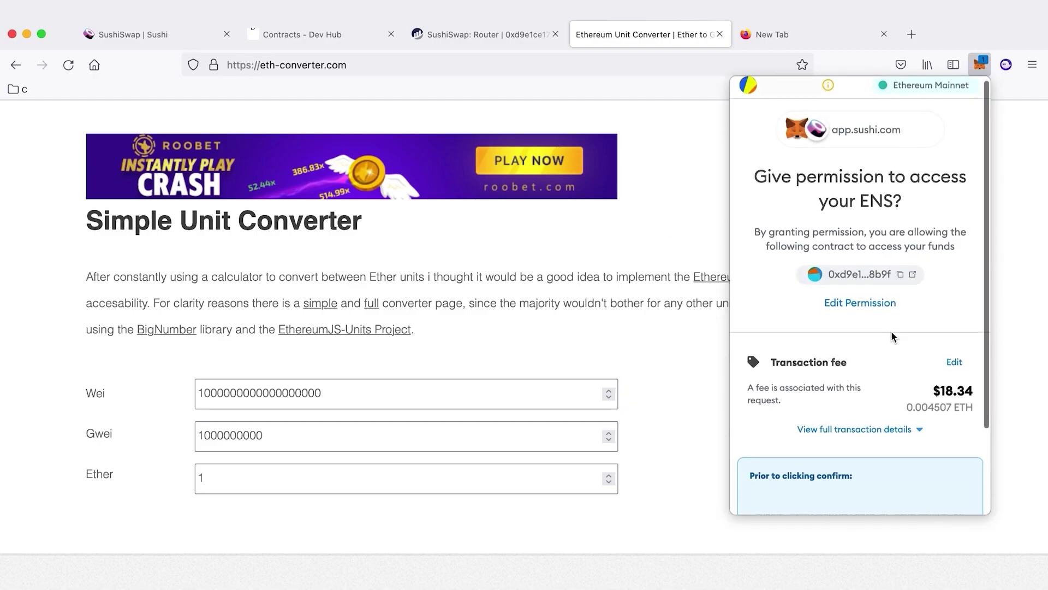
{"action": "scroll", "coordinate": [893, 337], "scroll_direction": "down", "scroll_amount": 4}
{"action": "left_click", "coordinate": [891, 333]}
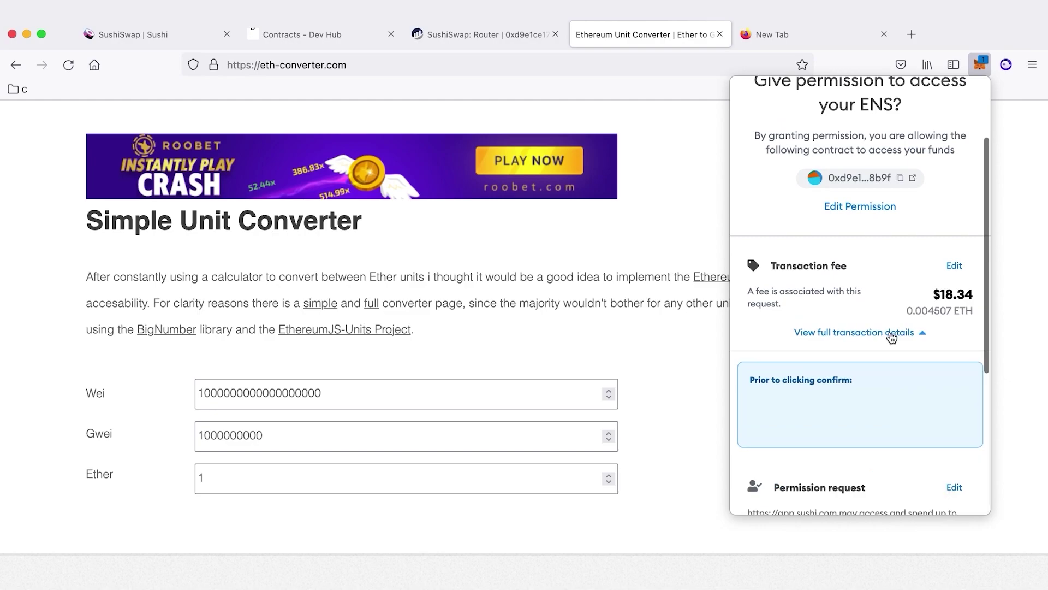
{"action": "scroll", "coordinate": [889, 330], "scroll_direction": "down", "scroll_amount": 5}
{"action": "scroll", "coordinate": [906, 382], "scroll_direction": "up", "scroll_amount": 1}
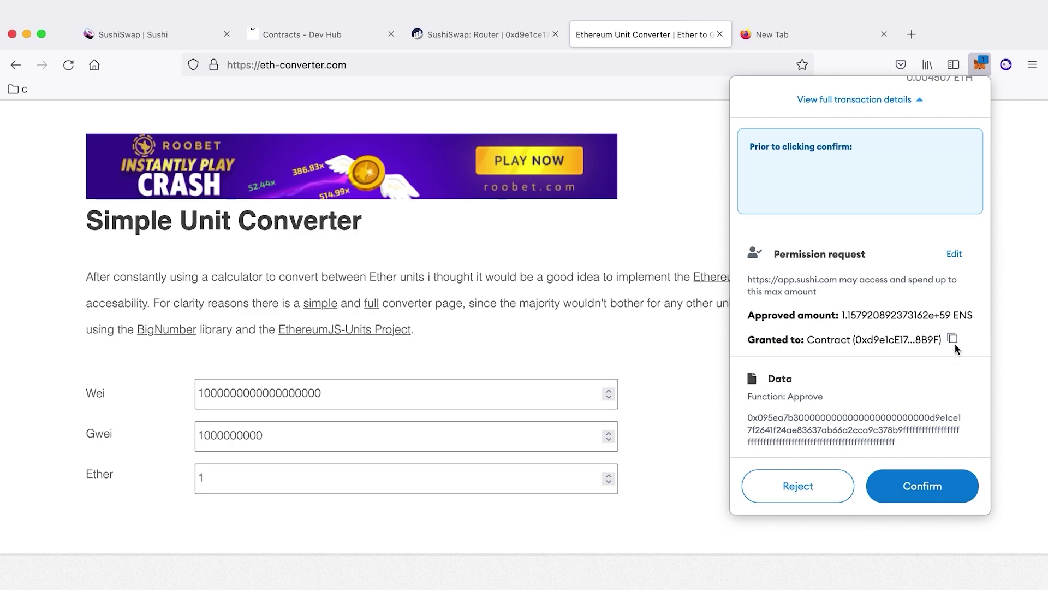
{"action": "scroll", "coordinate": [952, 344], "scroll_direction": "up", "scroll_amount": 3}
{"action": "scroll", "coordinate": [952, 342], "scroll_direction": "down", "scroll_amount": 4}
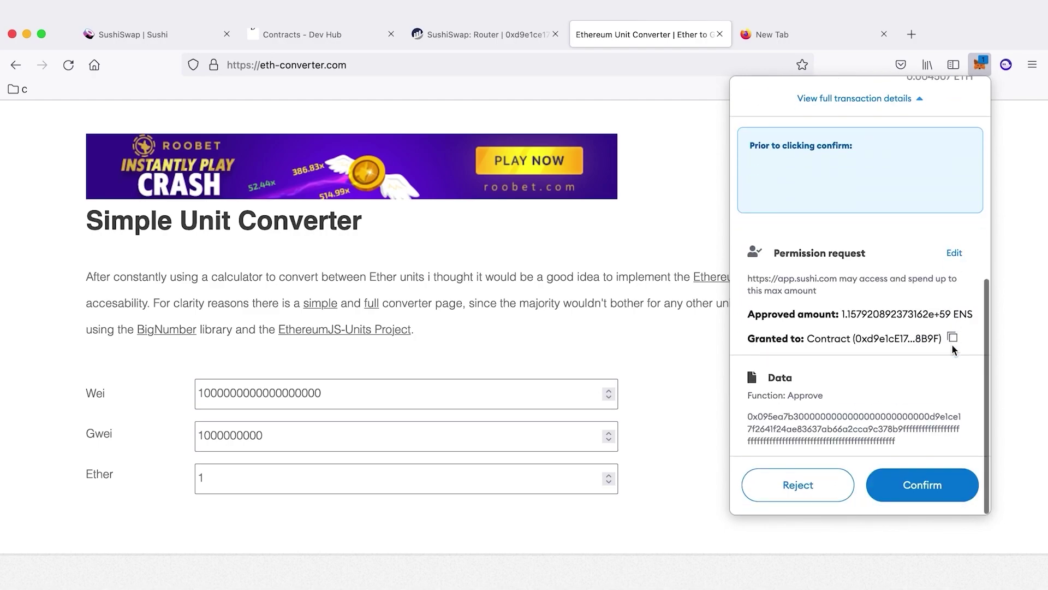
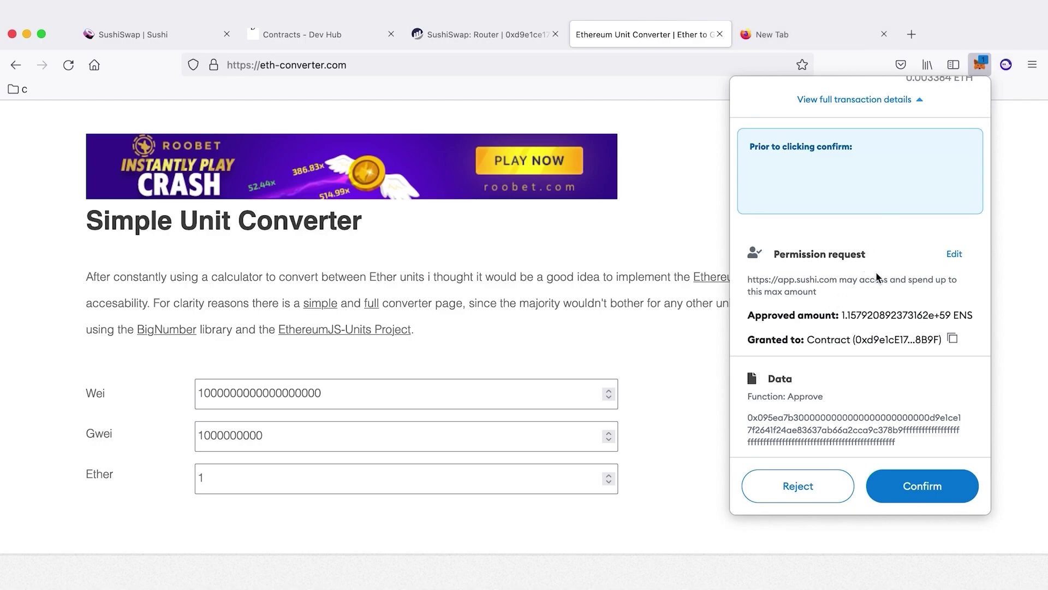
{"action": "scroll", "coordinate": [876, 271], "scroll_direction": "up", "scroll_amount": 3}
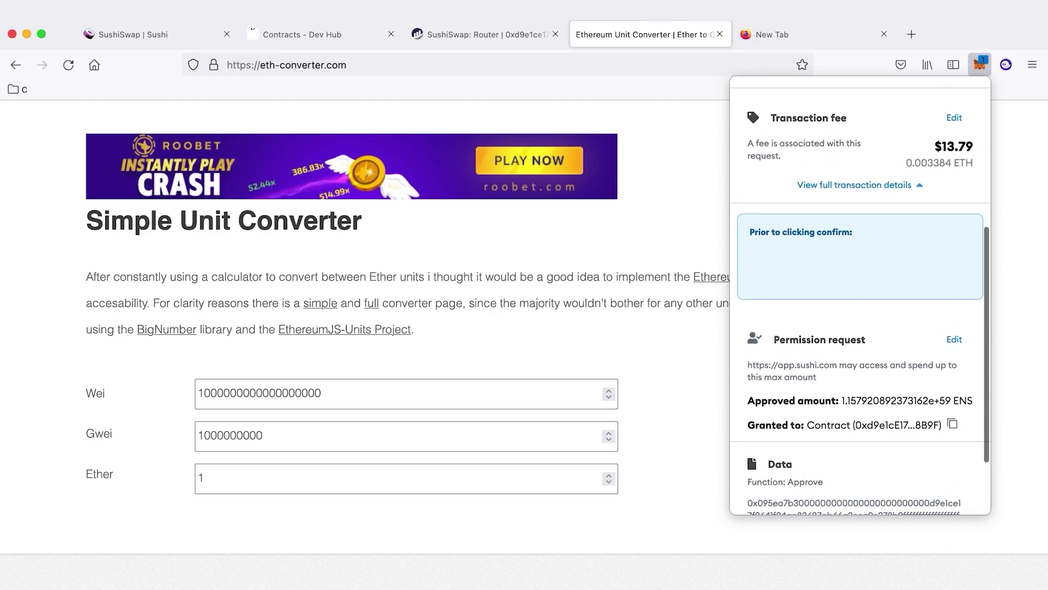
{"action": "scroll", "coordinate": [878, 278], "scroll_direction": "up", "scroll_amount": 3}
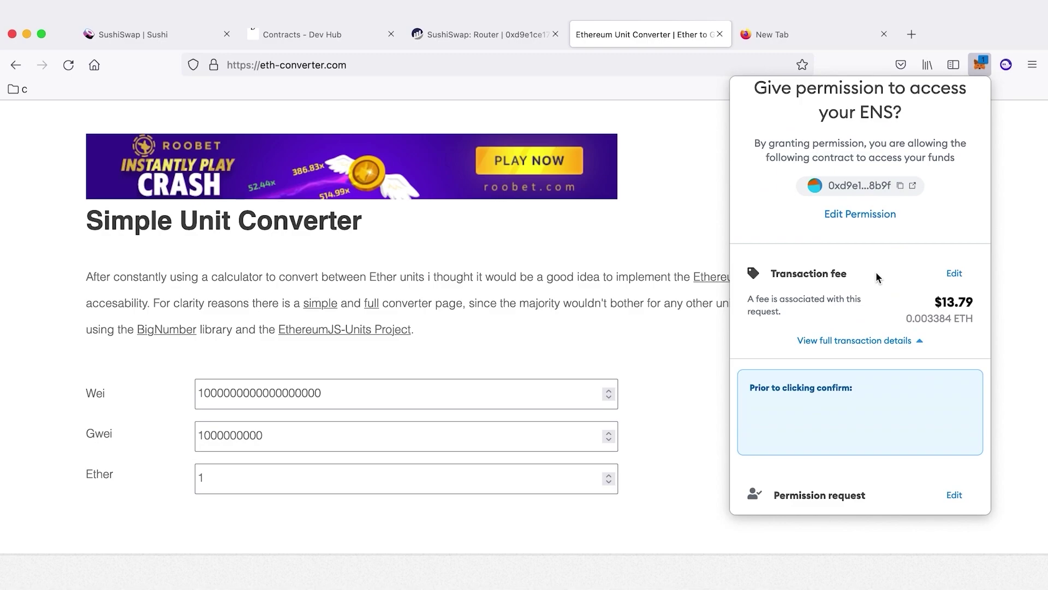
{"action": "scroll", "coordinate": [877, 277], "scroll_direction": "up", "scroll_amount": 1}
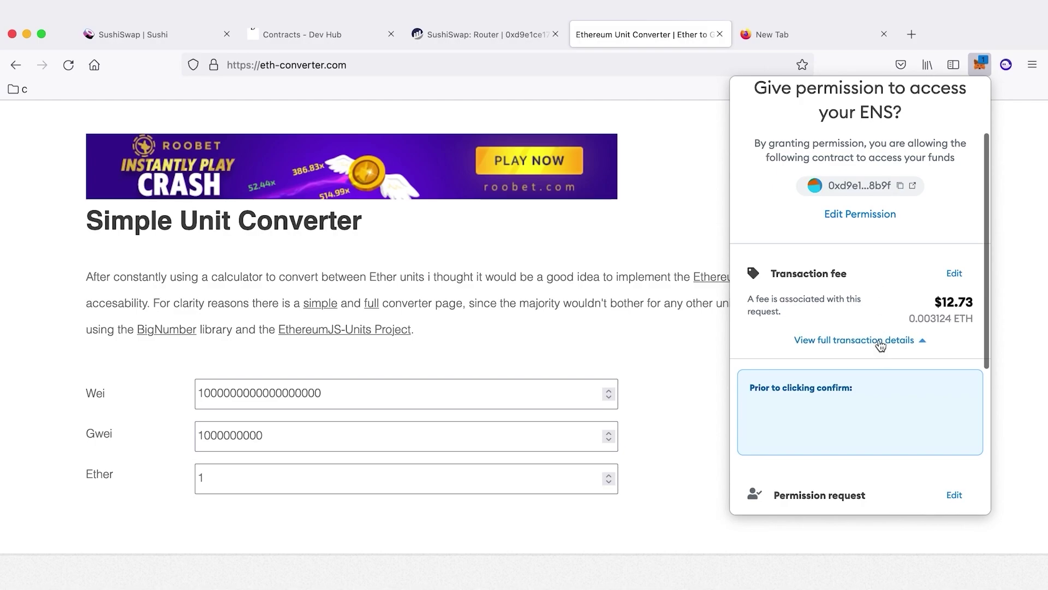
Step: Edit the permission request to use a custom spend limit of 1 ENS instead of the proposed approval limit, and save it
{"action": "left_click", "coordinate": [880, 340]}
{"action": "left_click", "coordinate": [880, 341]}
{"action": "scroll", "coordinate": [959, 293], "scroll_direction": "down", "scroll_amount": 5}
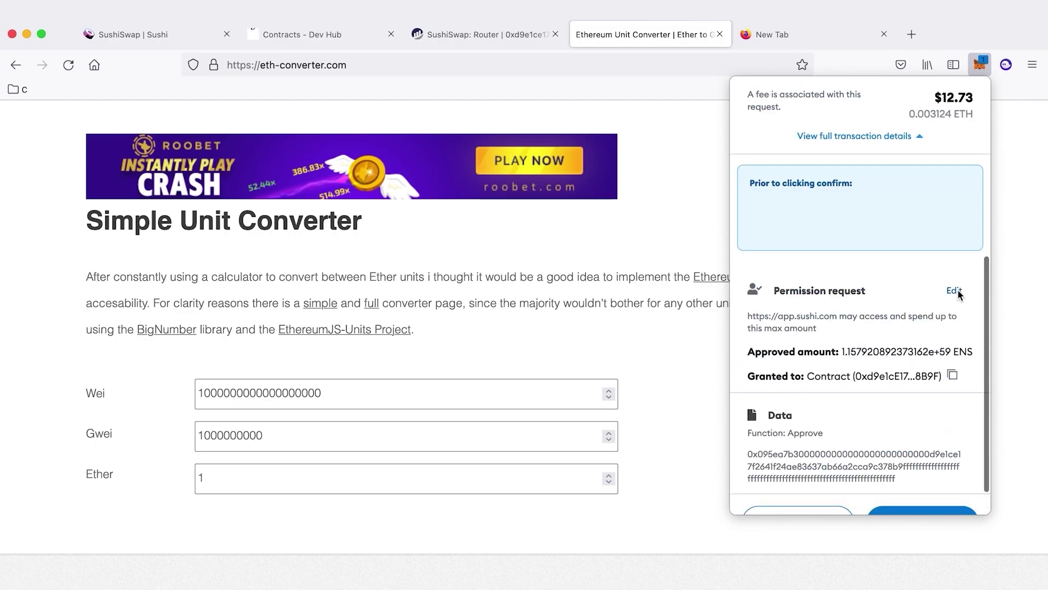
{"action": "left_click", "coordinate": [955, 290]}
{"action": "left_click", "coordinate": [841, 436]}
{"action": "type", "text": "1"}
{"action": "scroll", "coordinate": [851, 431], "scroll_direction": "down", "scroll_amount": 1}
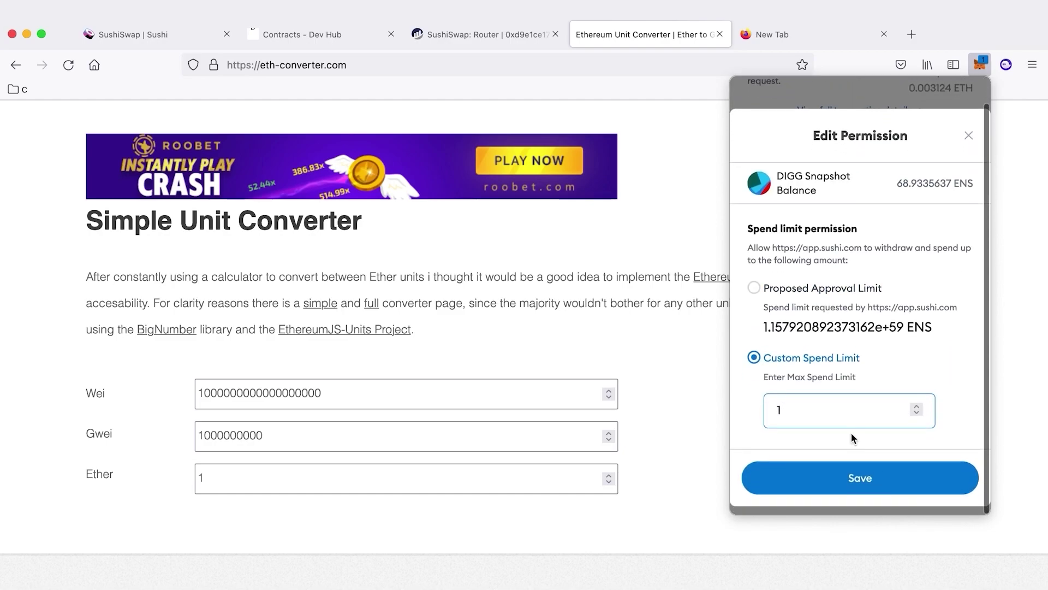
{"action": "left_click", "coordinate": [867, 487]}
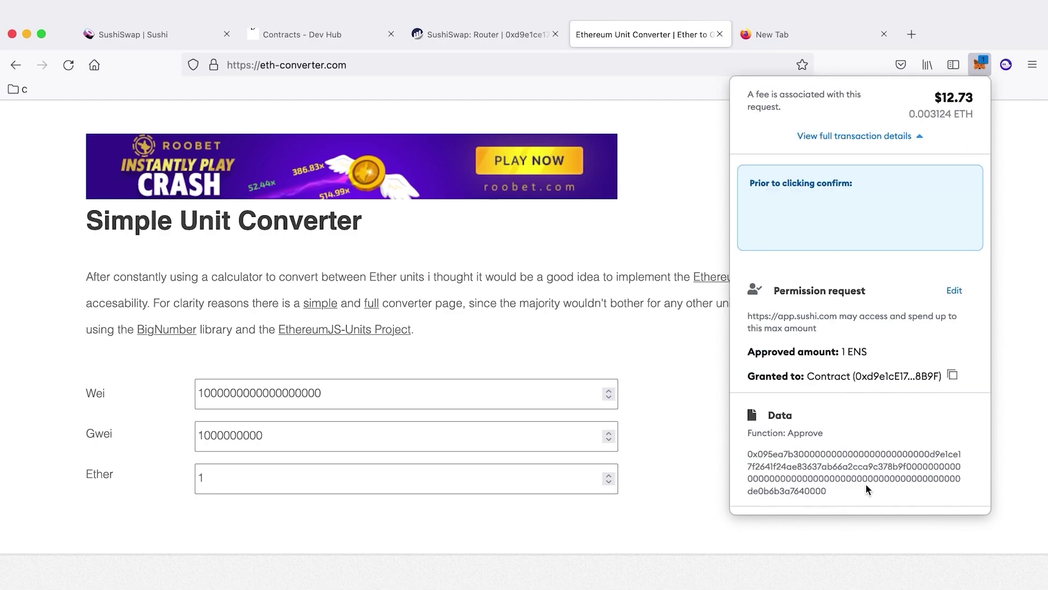
Step: Capture a screenshot of the approval's Data section with its function and hex data, and confirm the permission
{"action": "scroll", "coordinate": [866, 483], "scroll_direction": "down", "scroll_amount": 3}
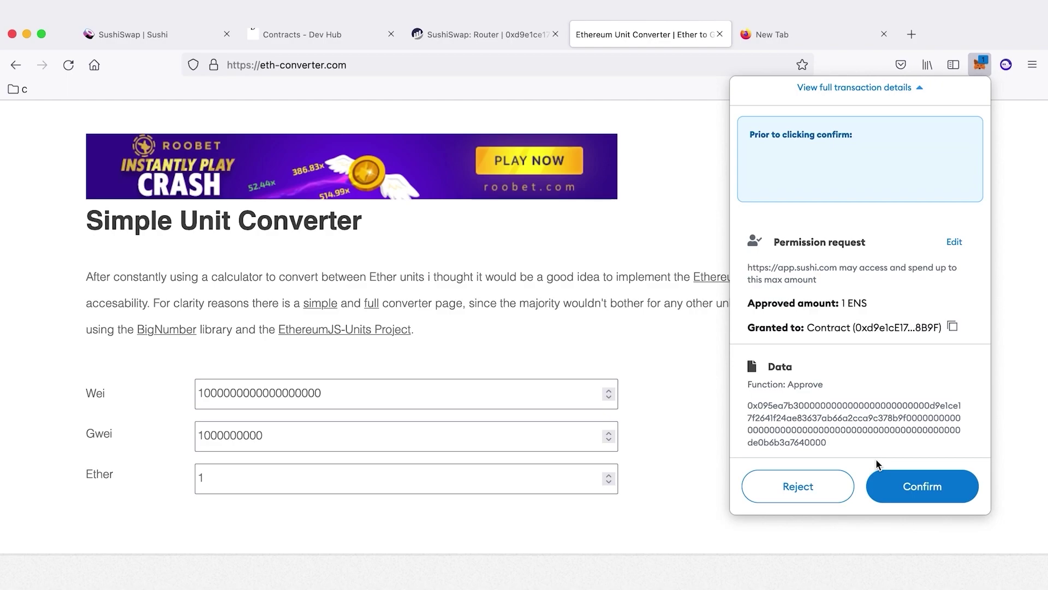
{"action": "key", "text": "super+shift+4"}
{"action": "left_click_drag", "start_coordinate": [731, 352], "coordinate": [985, 459]}
{"action": "left_click", "coordinate": [929, 482]}
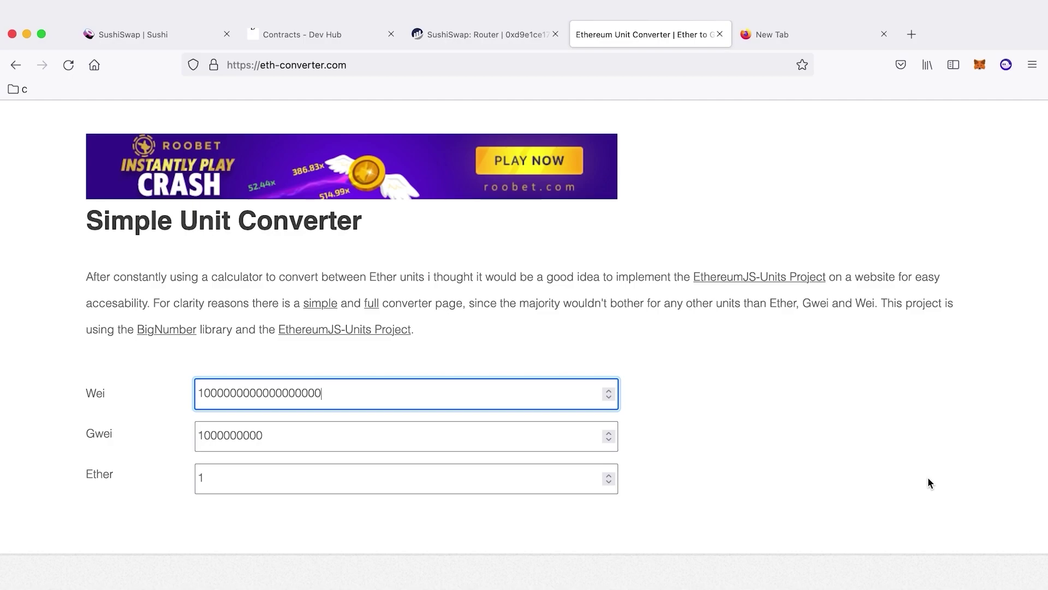
Step: Check the MetaMask wallet, request the ENS approval again on SushiSwap and expand the full transaction details of the new request
{"action": "left_click", "coordinate": [980, 64]}
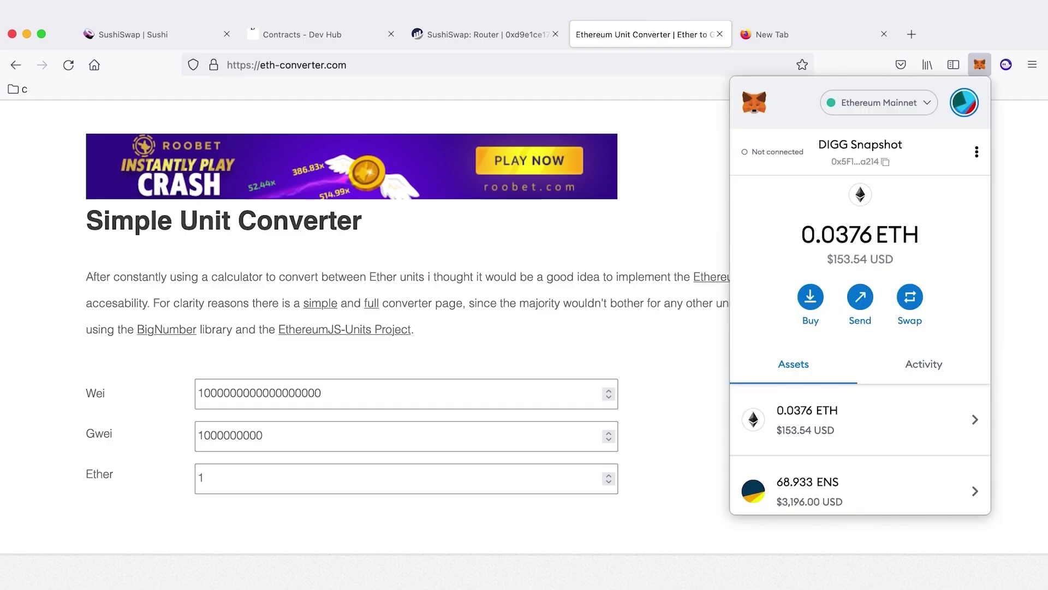
{"action": "left_click", "coordinate": [124, 32]}
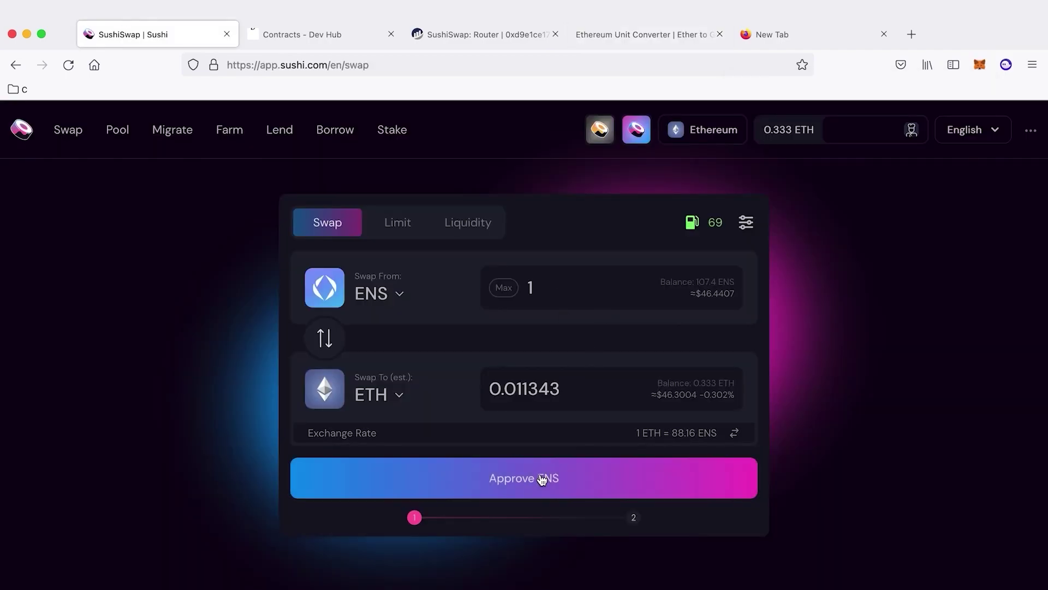
{"action": "left_click", "coordinate": [500, 474]}
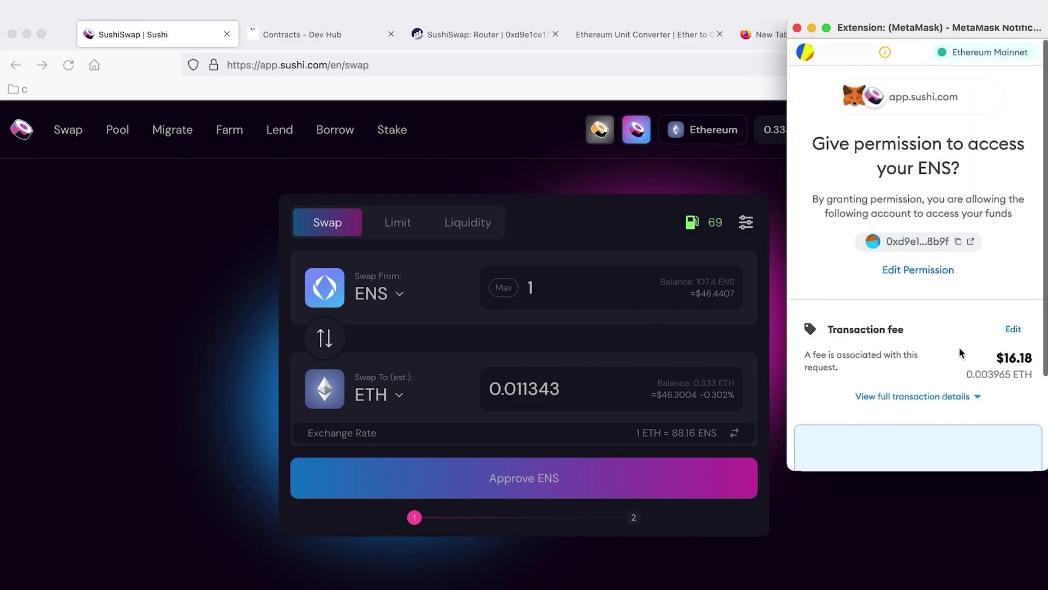
{"action": "scroll", "coordinate": [913, 334], "scroll_direction": "down", "scroll_amount": 3}
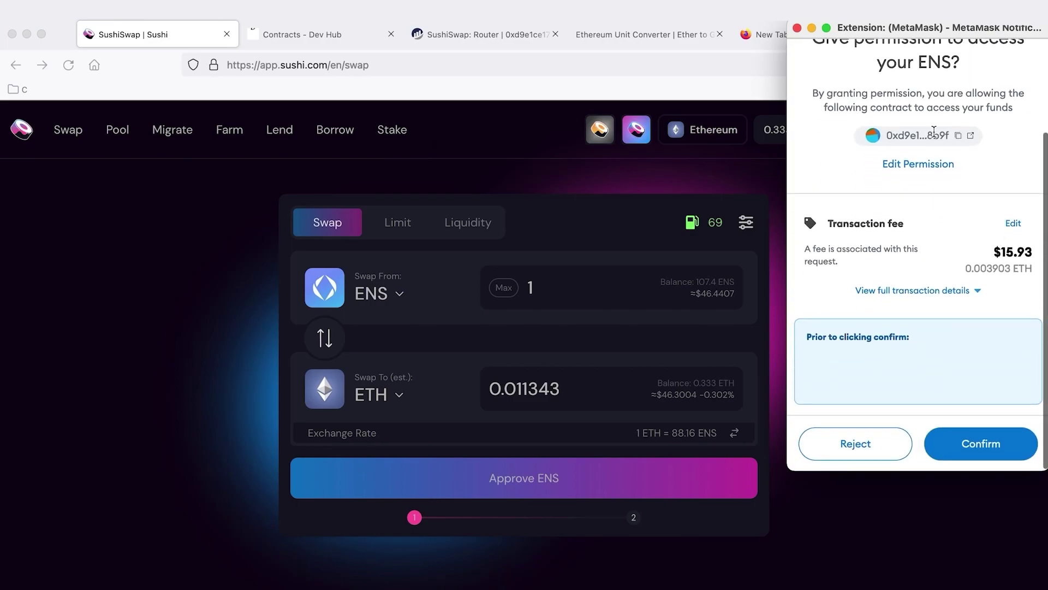
{"action": "left_click", "coordinate": [920, 295]}
{"action": "scroll", "coordinate": [921, 299], "scroll_direction": "down", "scroll_amount": 5}
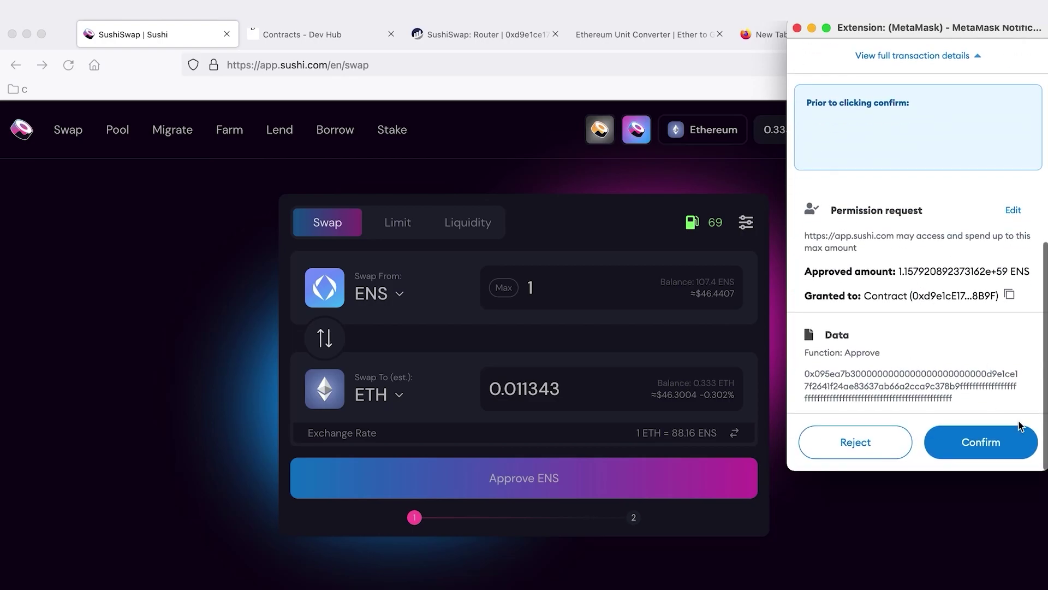
Step: Switch the new request's spend limit permission to a custom limit of 1 ENS and save it
{"action": "left_click", "coordinate": [1010, 212]}
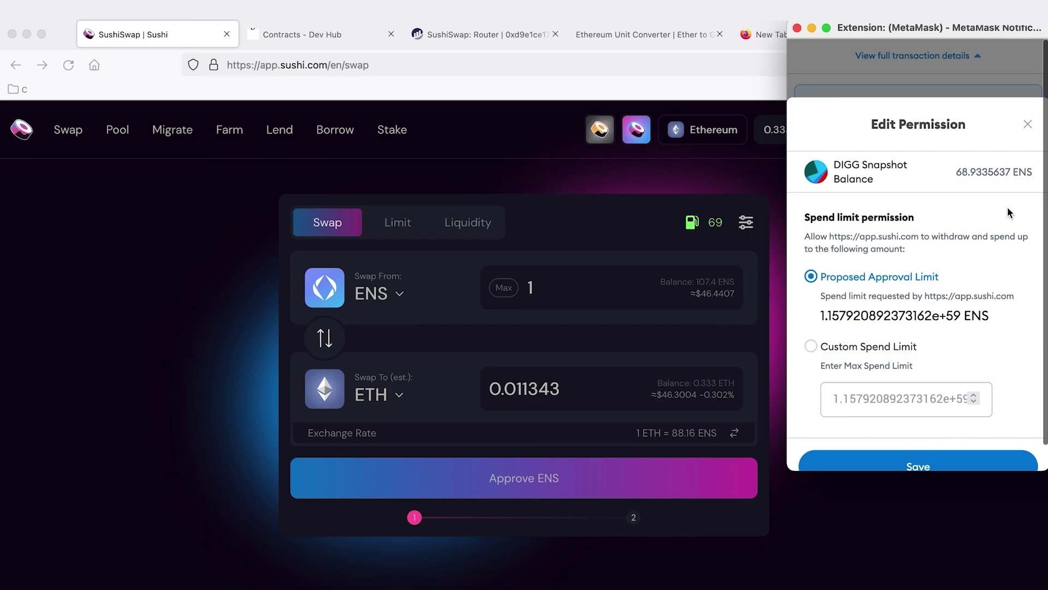
{"action": "left_click", "coordinate": [812, 347]}
{"action": "left_click", "coordinate": [853, 393]}
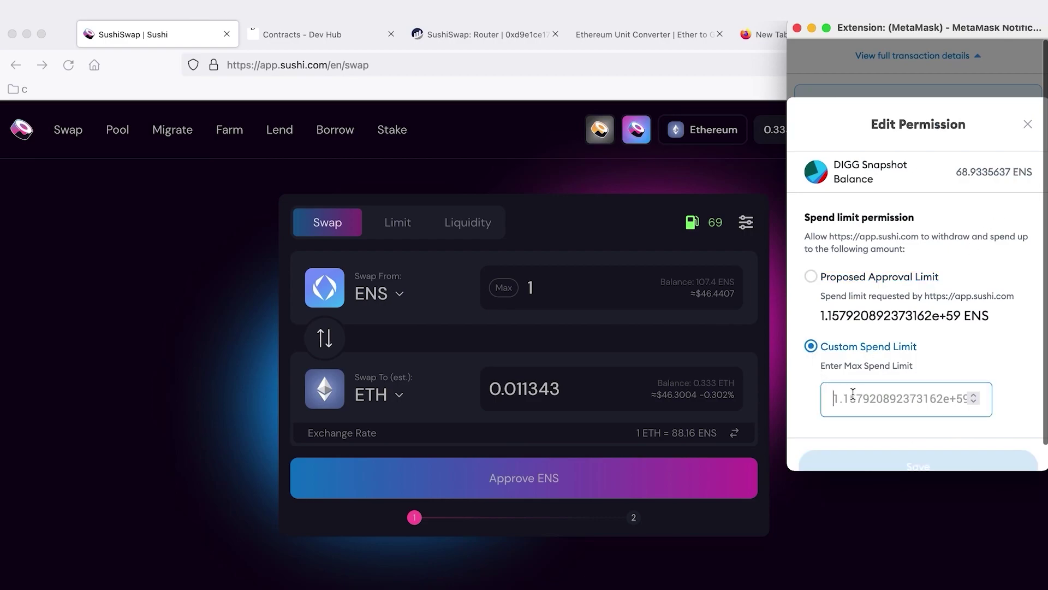
{"action": "type", "text": "1"}
{"action": "scroll", "coordinate": [853, 393], "scroll_direction": "down", "scroll_amount": 2}
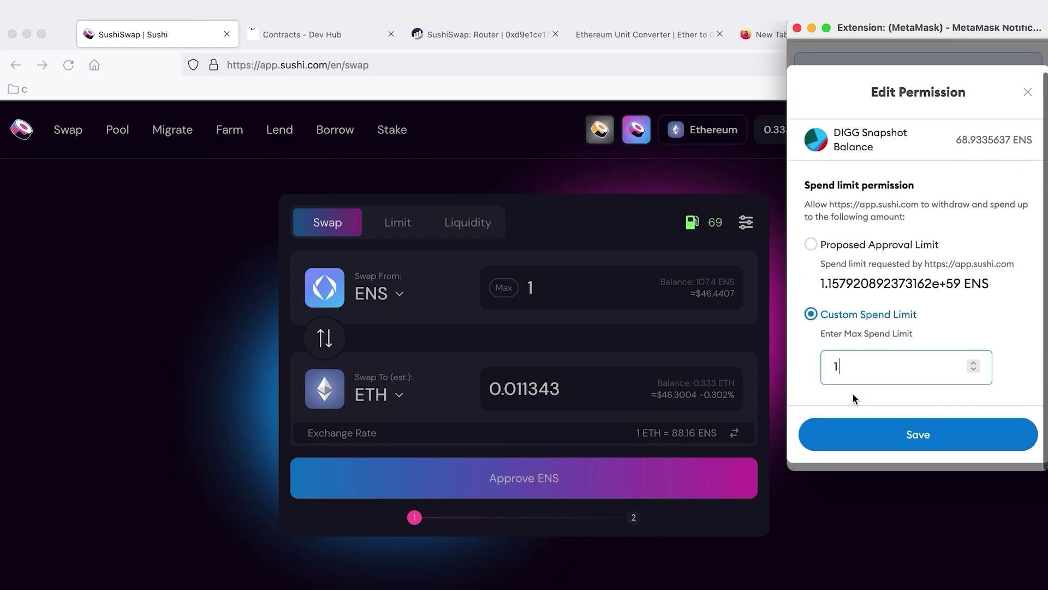
{"action": "left_click", "coordinate": [928, 443]}
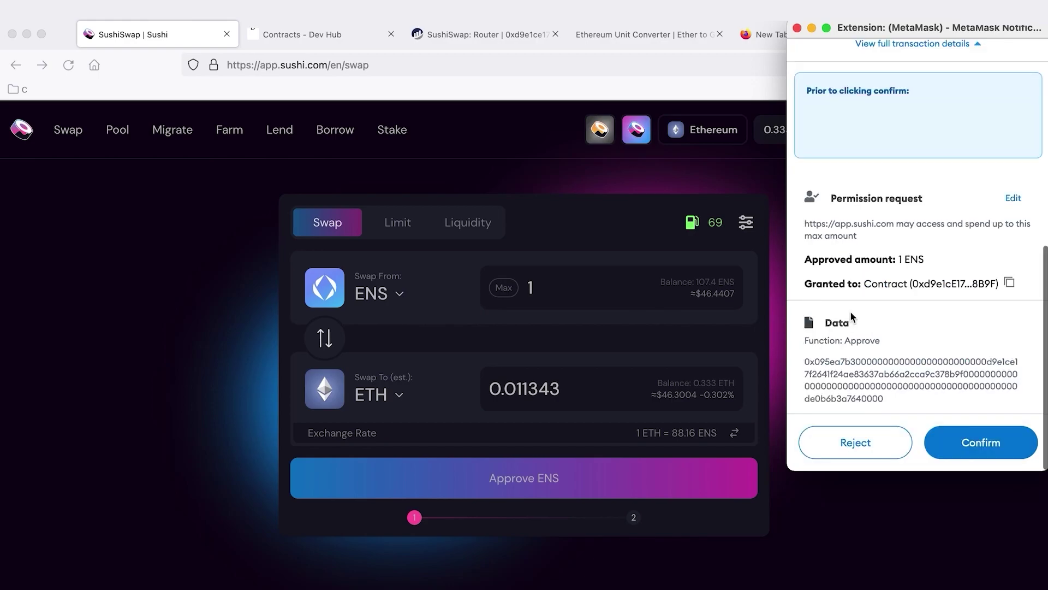
Step: Take a screenshot of the new request's approve function and hex data, and confirm the 1 ENS approval
{"action": "key", "text": "super+shift+4"}
{"action": "left_click_drag", "start_coordinate": [790, 302], "coordinate": [1046, 420]}
{"action": "left_click", "coordinate": [978, 448]}
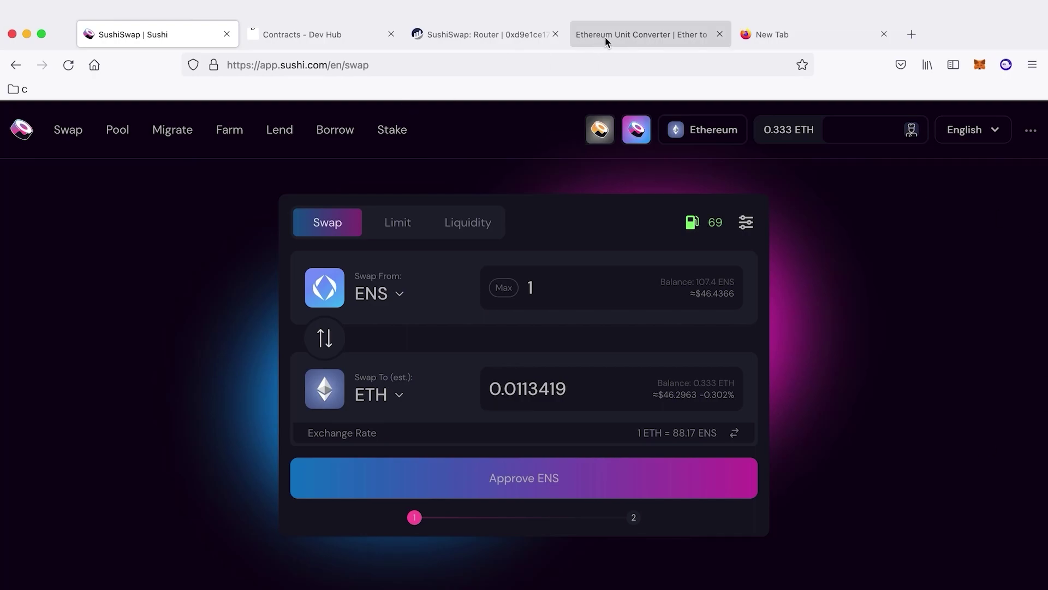
Step: Open etherscan.io in the browser tab that holds the Ethereum Unit Converter
{"action": "left_click", "coordinate": [643, 38]}
{"action": "left_click", "coordinate": [575, 62]}
{"action": "type", "text": "etherscan.io/"}
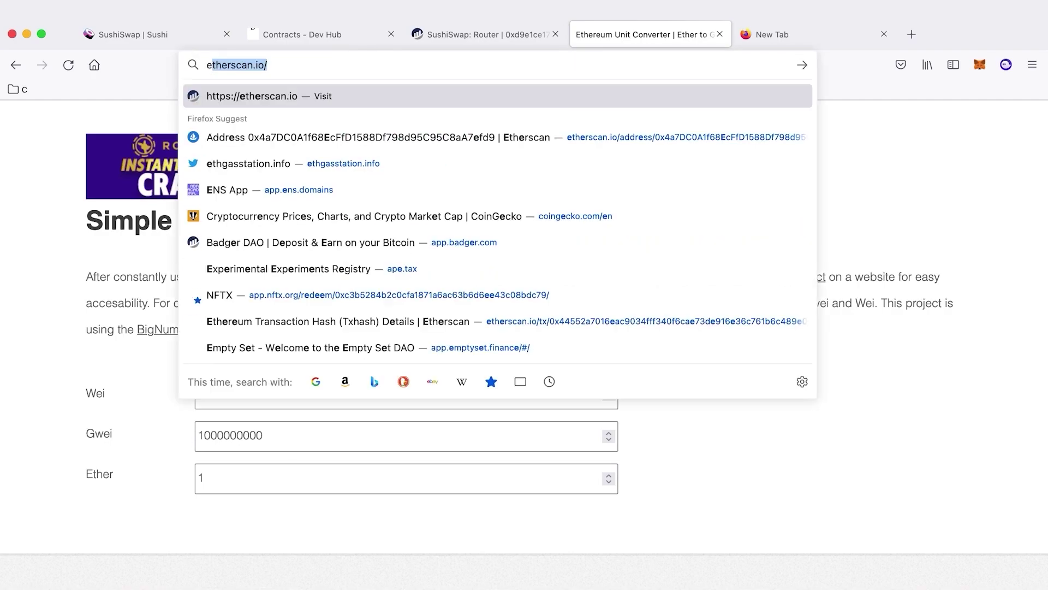
{"action": "key", "text": "Return"}
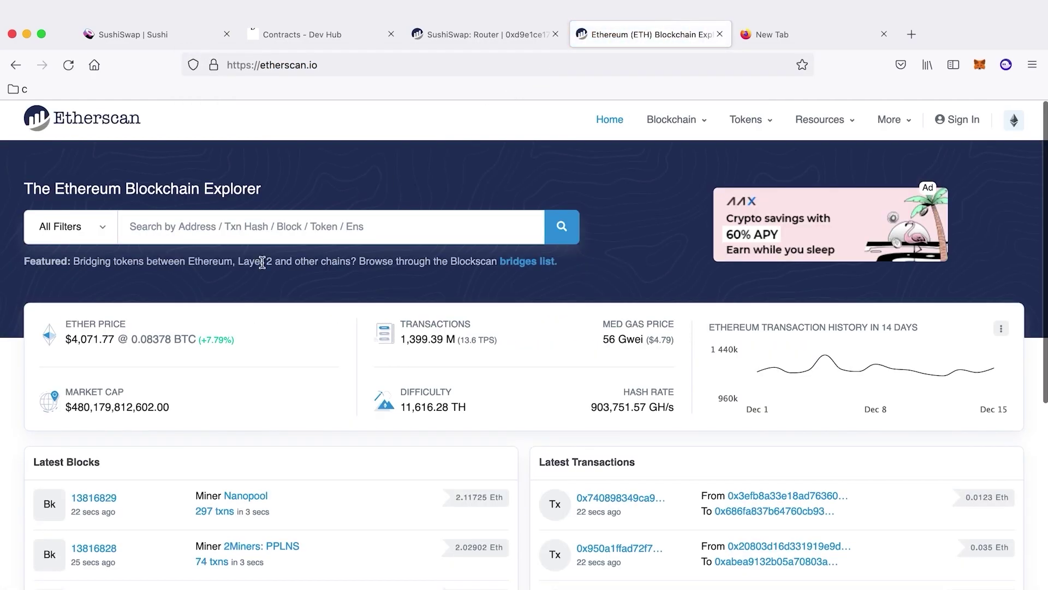
Step: Search Etherscan for ENS to check the matching tokens, and dismiss the suggestions
{"action": "left_click", "coordinate": [260, 231]}
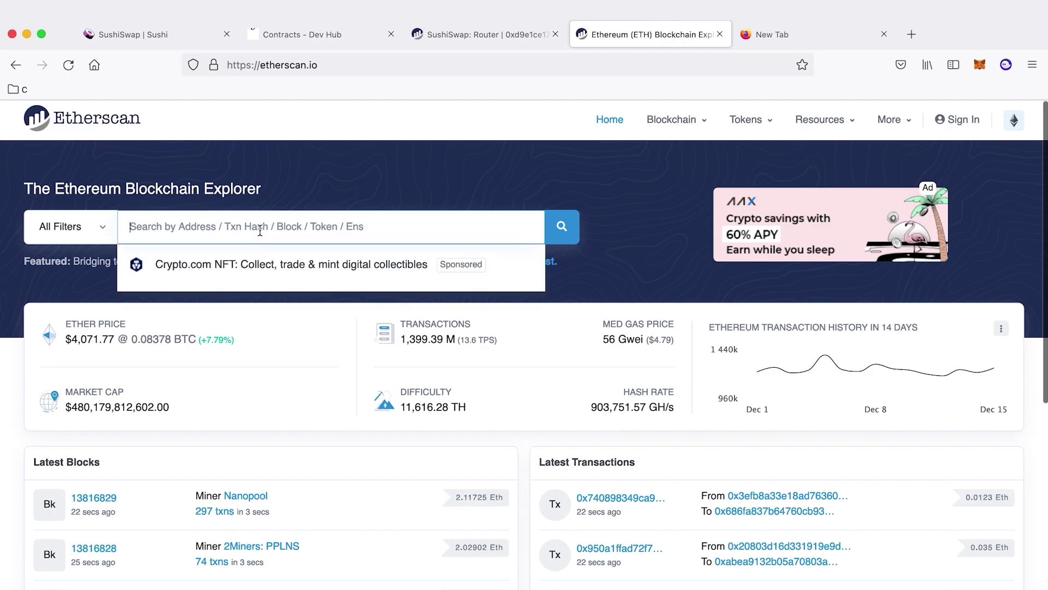
{"action": "type", "text": "ENS"}
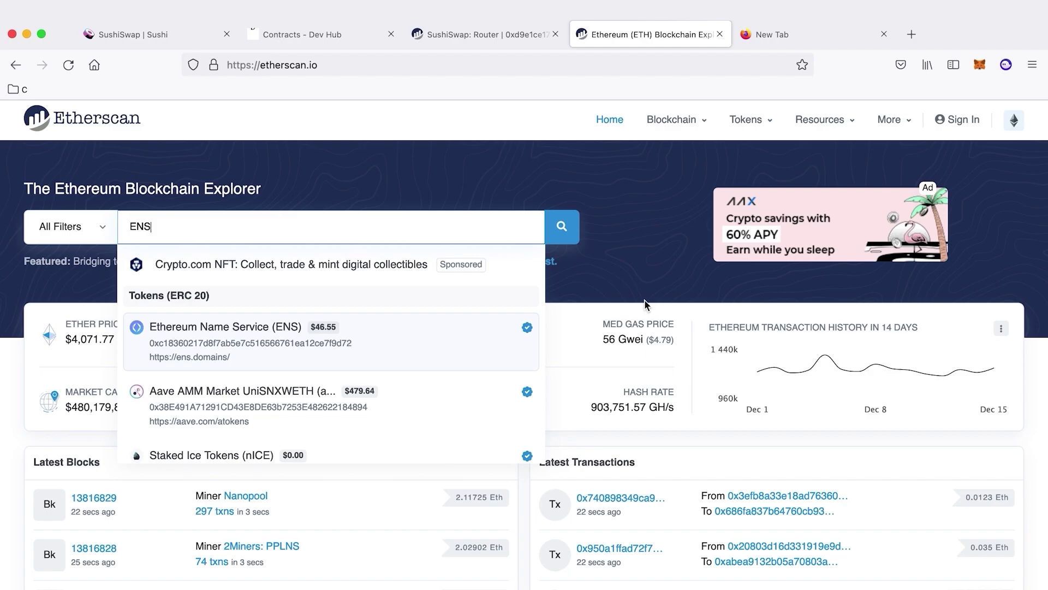
{"action": "left_click", "coordinate": [729, 305]}
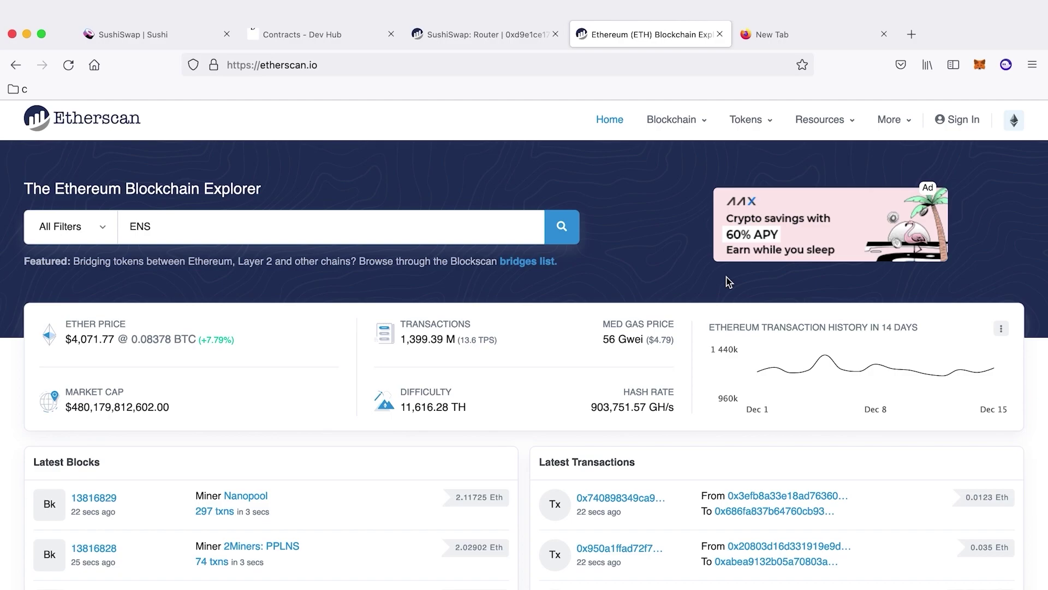
Step: Return to SushiSwap's pending permission request, save a custom spend limit of 1 ENS and confirm the approval
{"action": "left_click", "coordinate": [134, 35]}
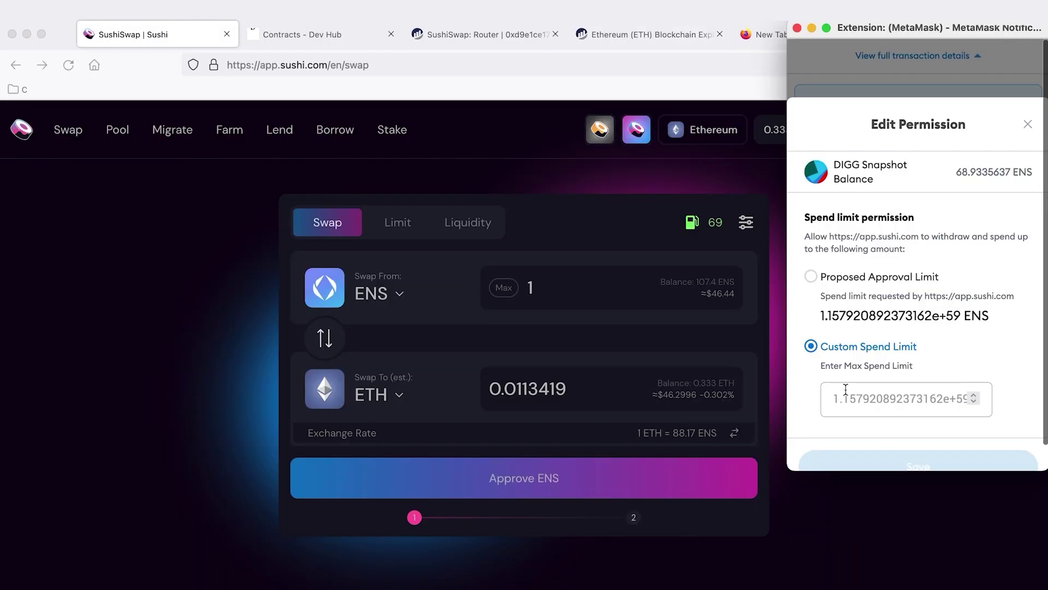
{"action": "left_click", "coordinate": [846, 388]}
{"action": "type", "text": "1"}
{"action": "scroll", "coordinate": [917, 328], "scroll_direction": "down", "scroll_amount": 1}
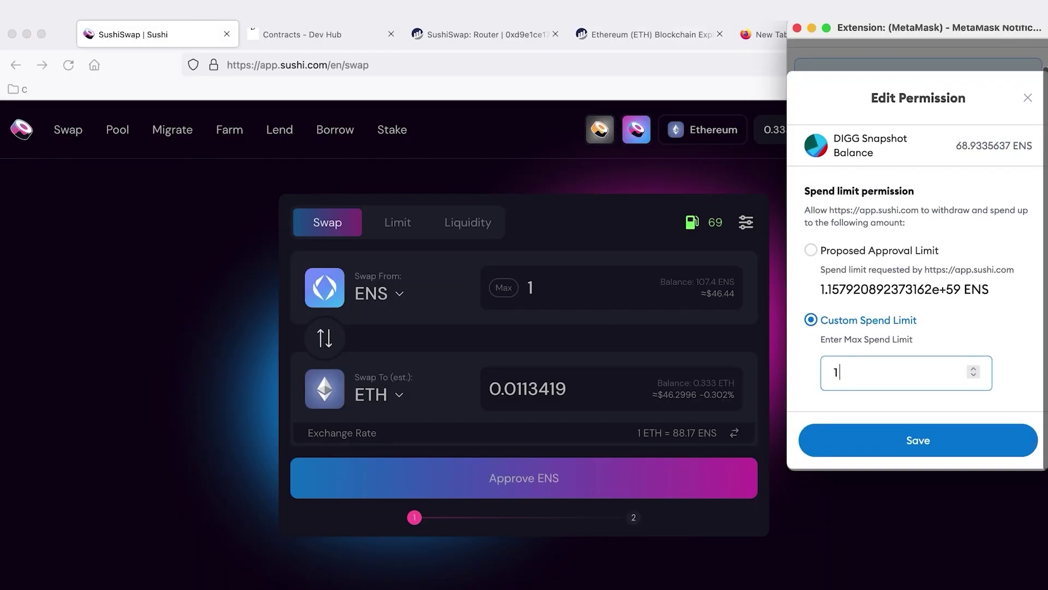
{"action": "left_click", "coordinate": [861, 447]}
{"action": "left_click", "coordinate": [977, 459]}
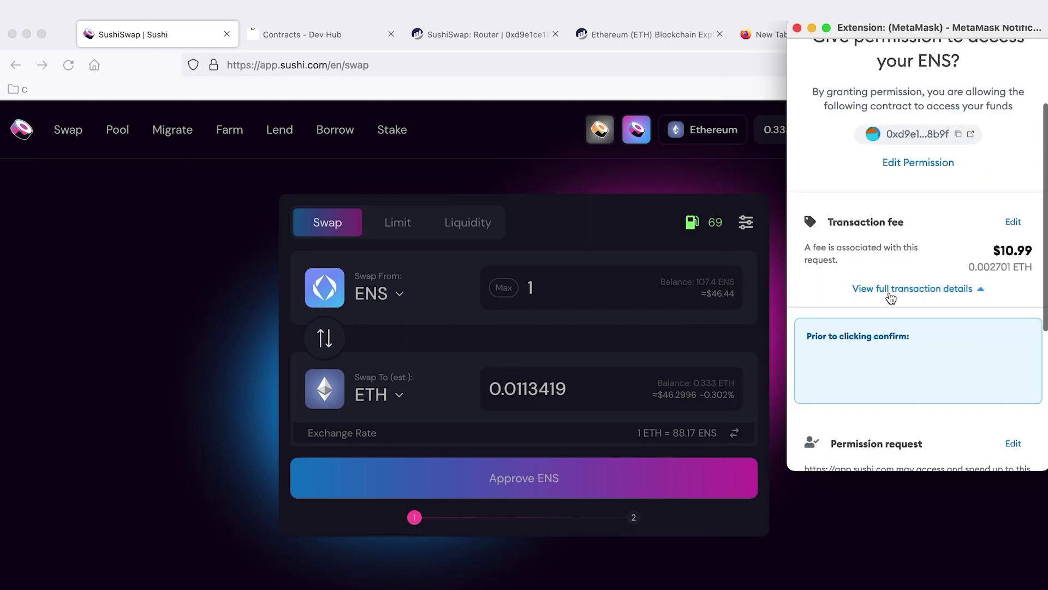
Step: Change the reopened permission request to a custom spend limit of 1 ENS, save it and confirm the approval
{"action": "scroll", "coordinate": [891, 297], "scroll_direction": "down", "scroll_amount": 5}
{"action": "scroll", "coordinate": [891, 297], "scroll_direction": "up", "scroll_amount": 4}
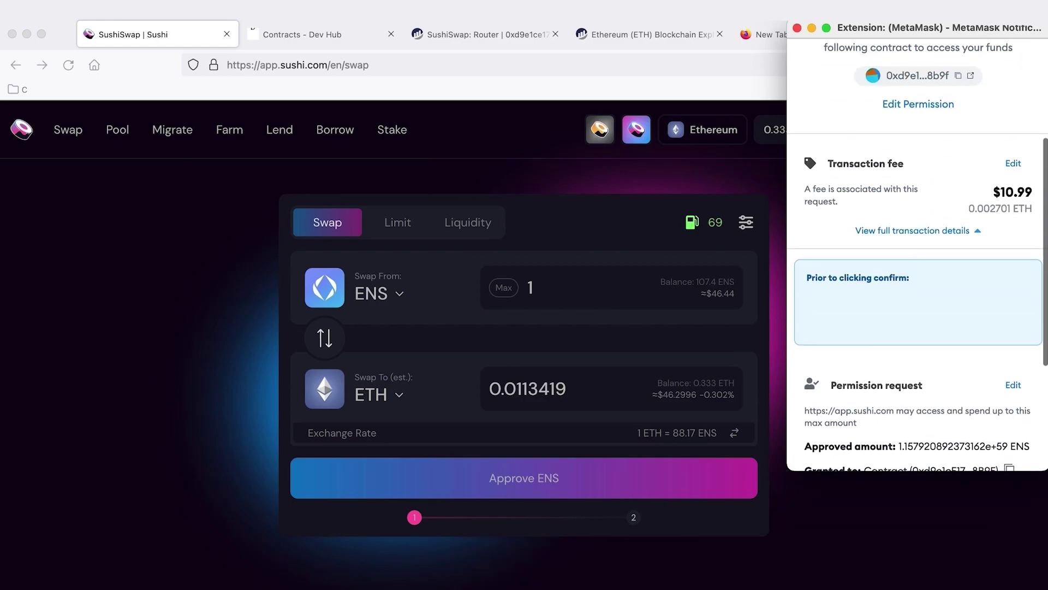
{"action": "scroll", "coordinate": [995, 204], "scroll_direction": "down", "scroll_amount": 4}
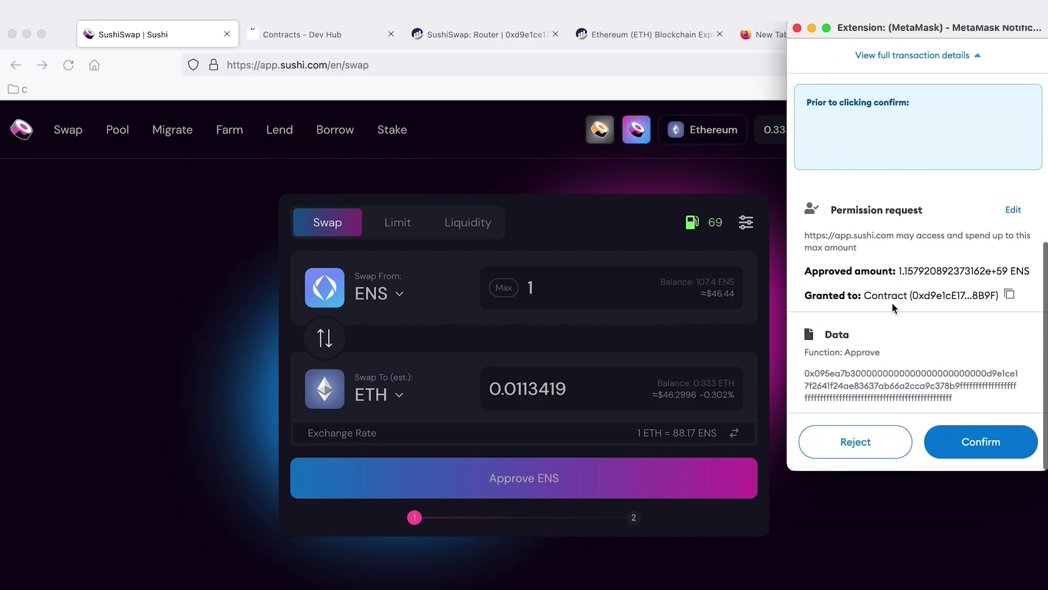
{"action": "left_click", "coordinate": [1011, 211]}
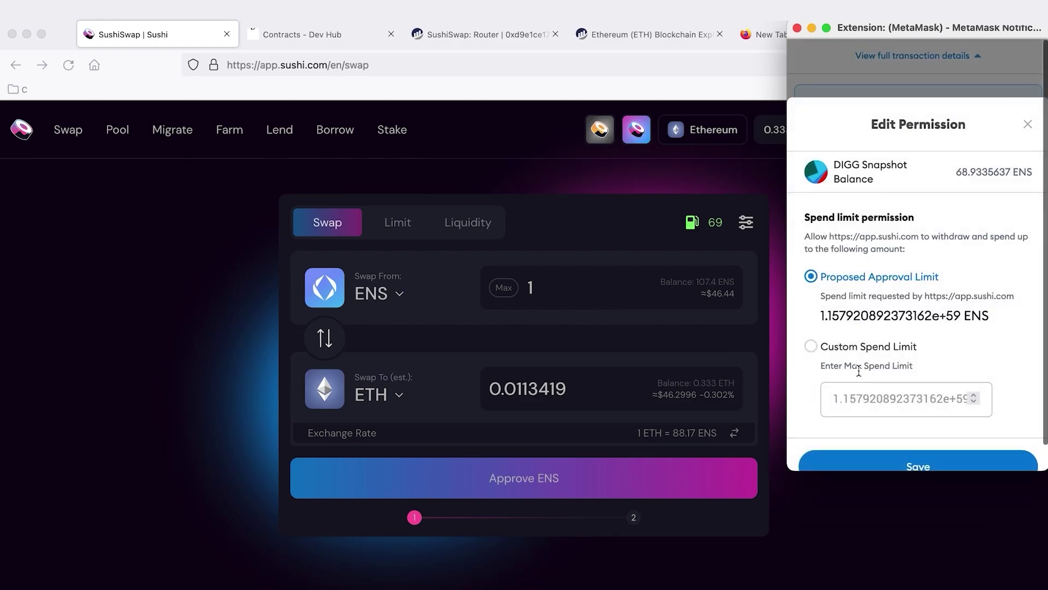
{"action": "left_click", "coordinate": [811, 345]}
{"action": "left_click", "coordinate": [851, 387]}
{"action": "type", "text": "1"}
{"action": "scroll", "coordinate": [851, 385], "scroll_direction": "down", "scroll_amount": 1}
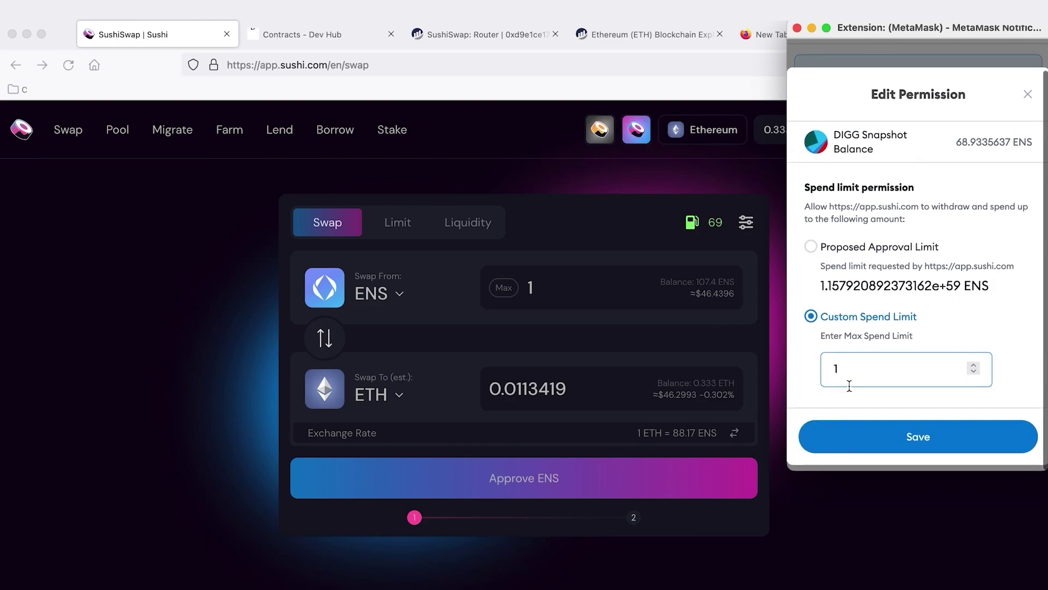
{"action": "left_click", "coordinate": [872, 436]}
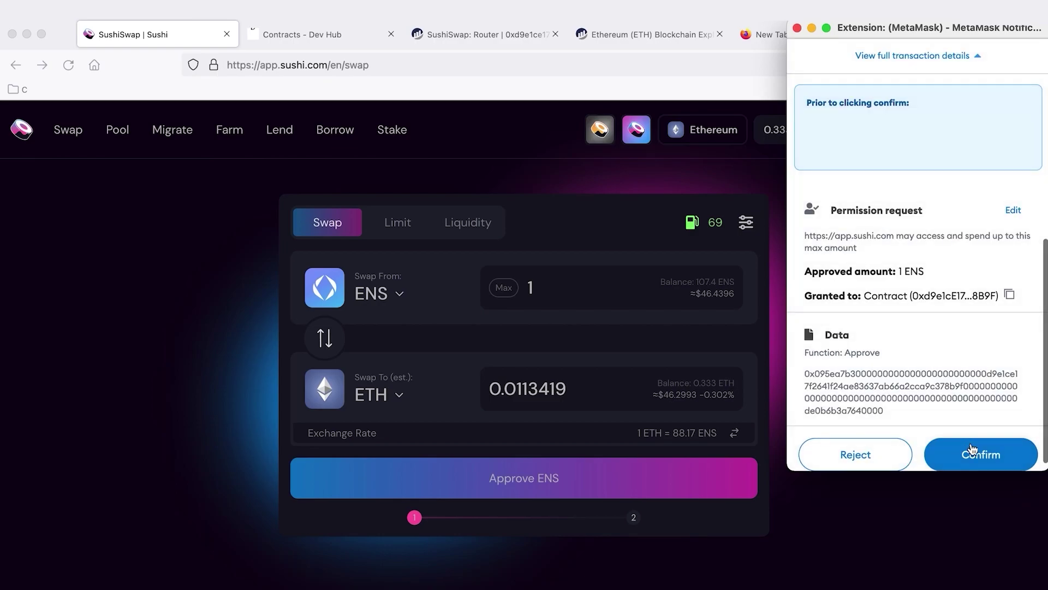
{"action": "left_click", "coordinate": [975, 455]}
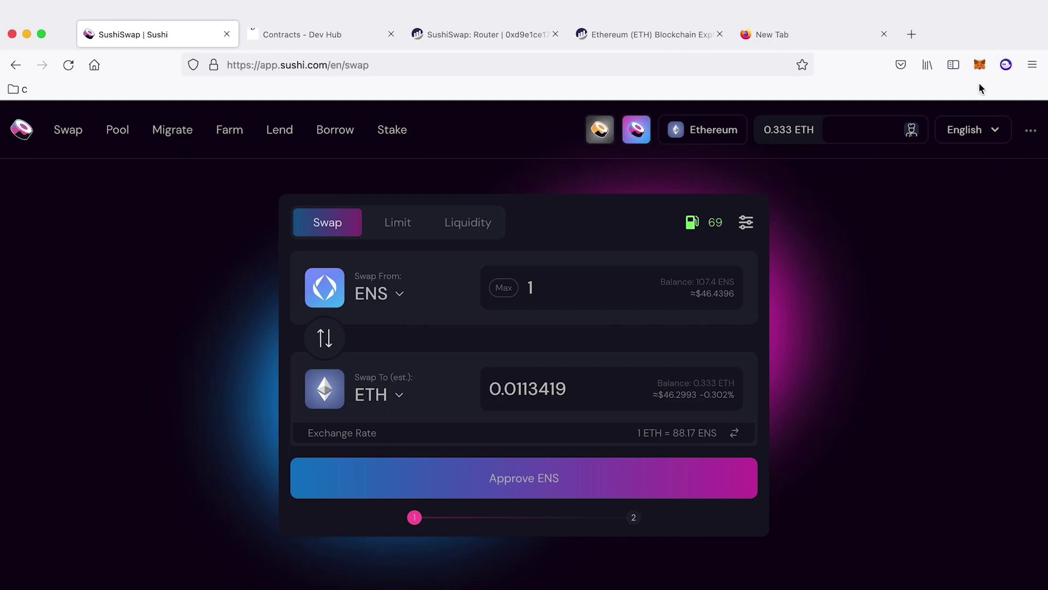
Step: Check the assets held in the MetaMask wallet and close the wallet
{"action": "left_click", "coordinate": [980, 66]}
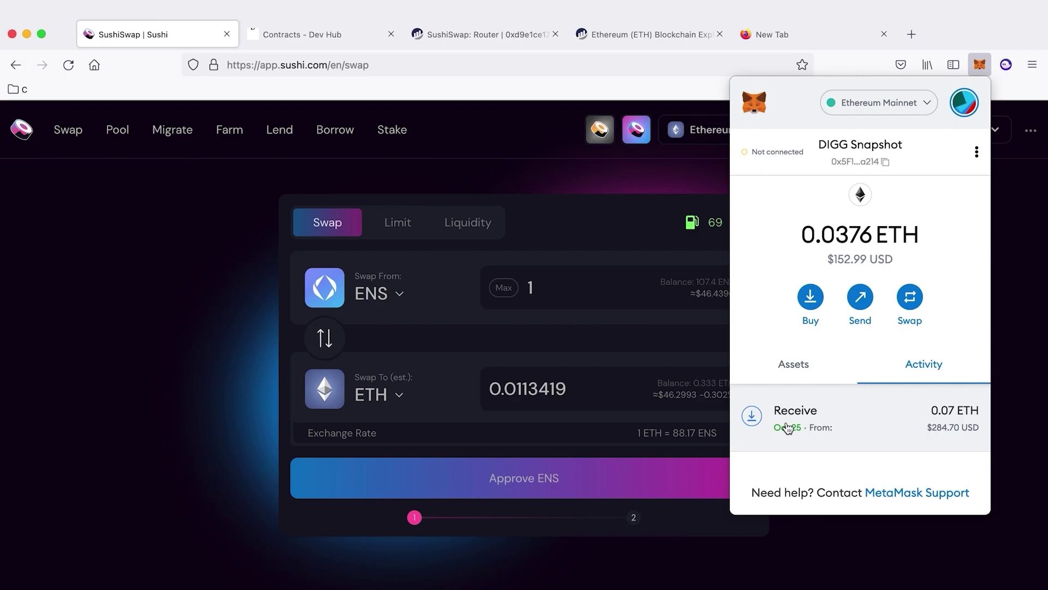
{"action": "left_click", "coordinate": [814, 365]}
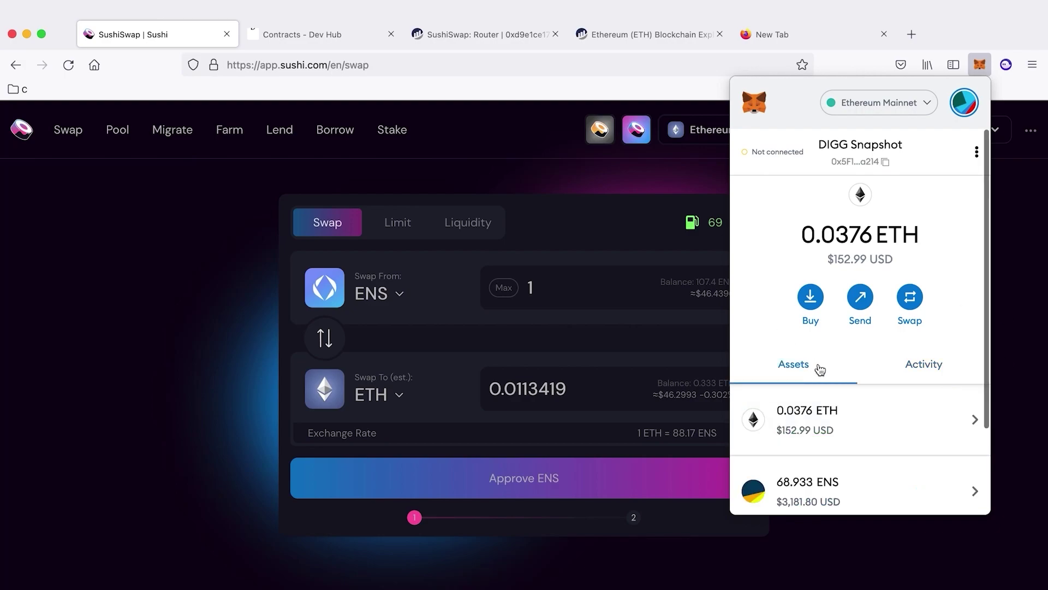
{"action": "left_click", "coordinate": [667, 169]}
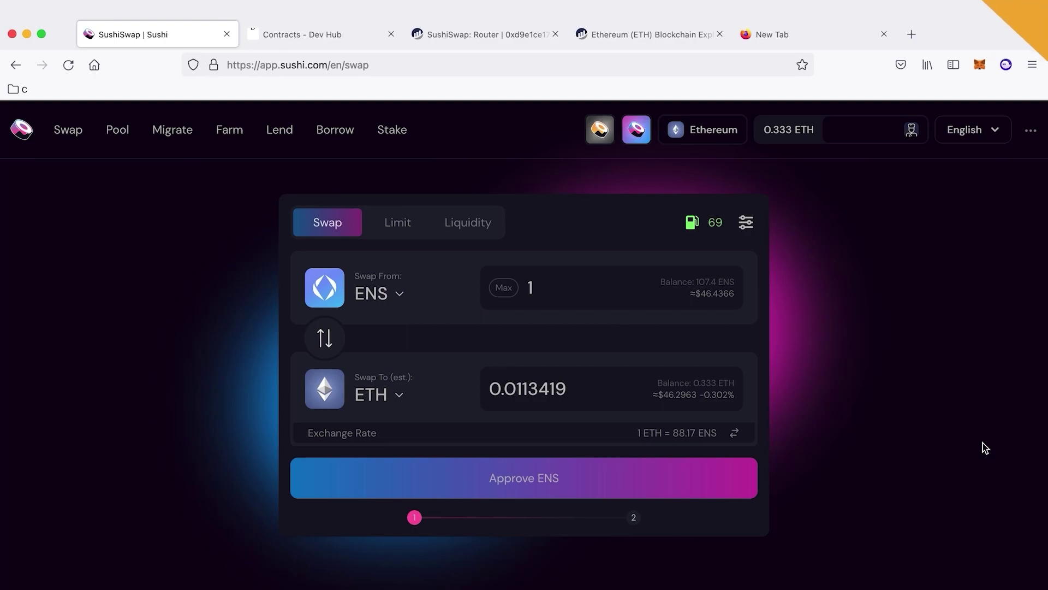